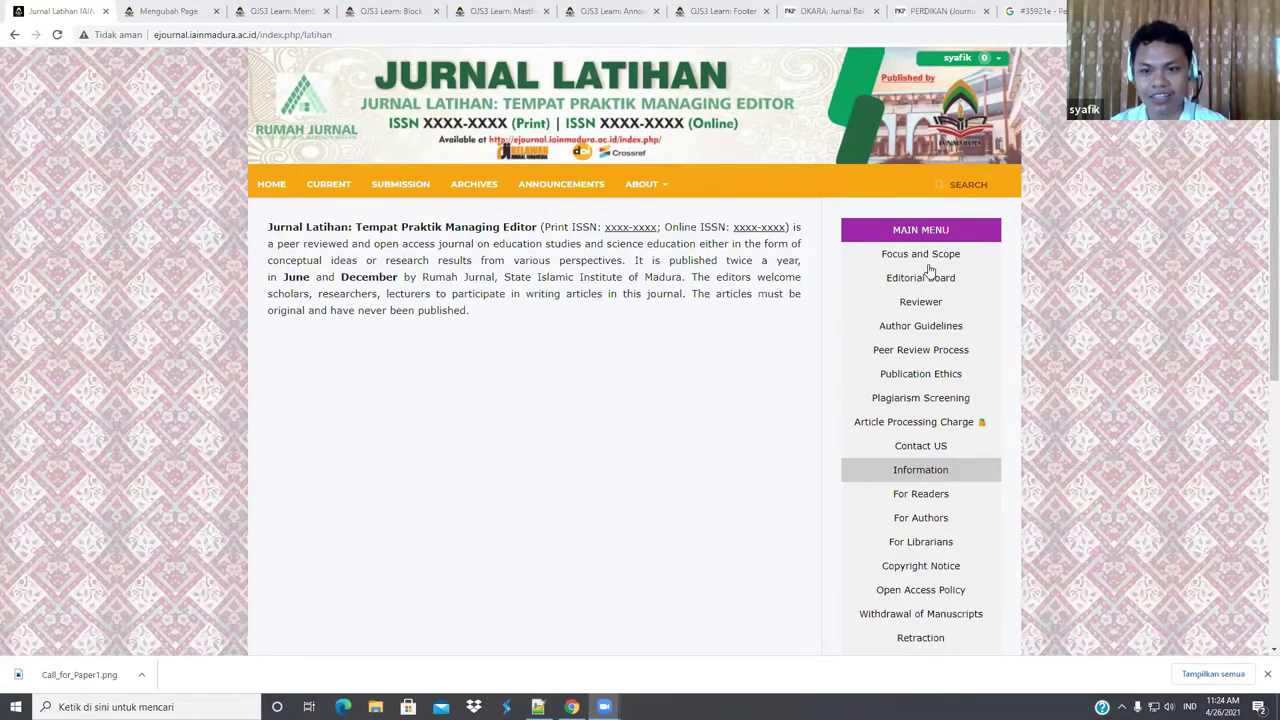
Enable the Static Pages Plugin among the installed generic plugins in the journal's website settings
{"action": "left_click", "coordinate": [265, 57]}
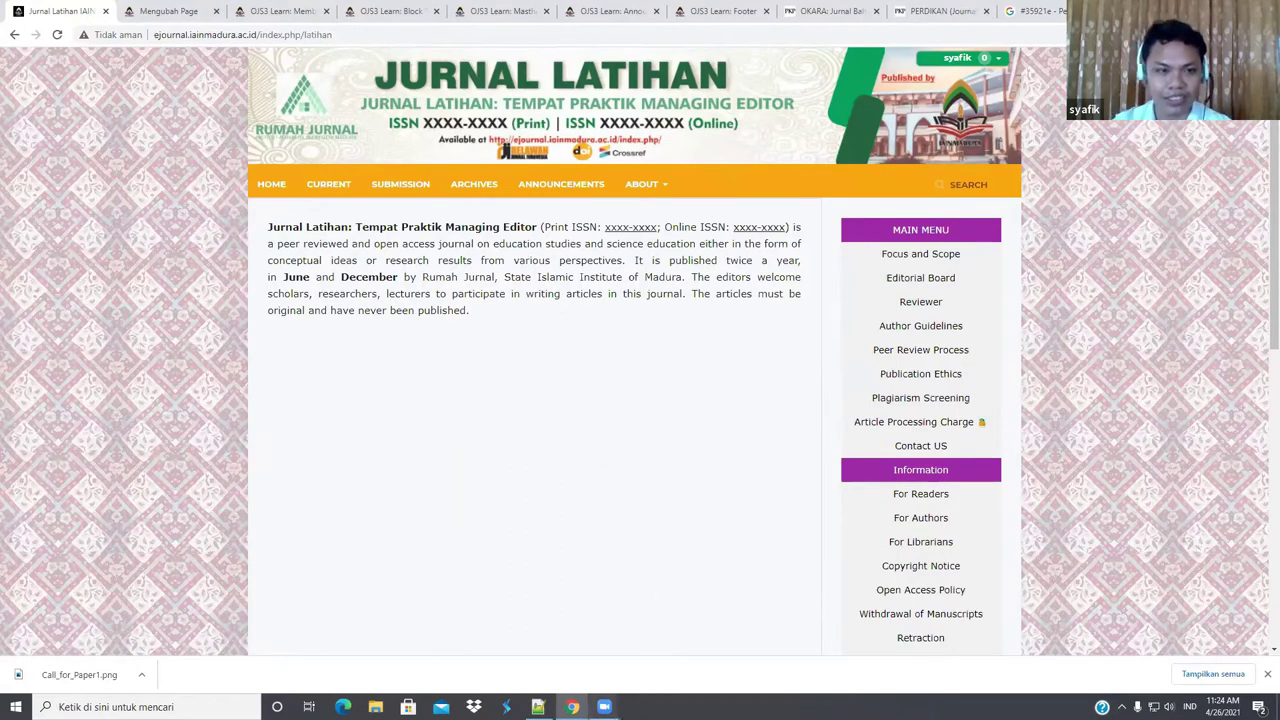
{"action": "left_click", "coordinate": [174, 10]}
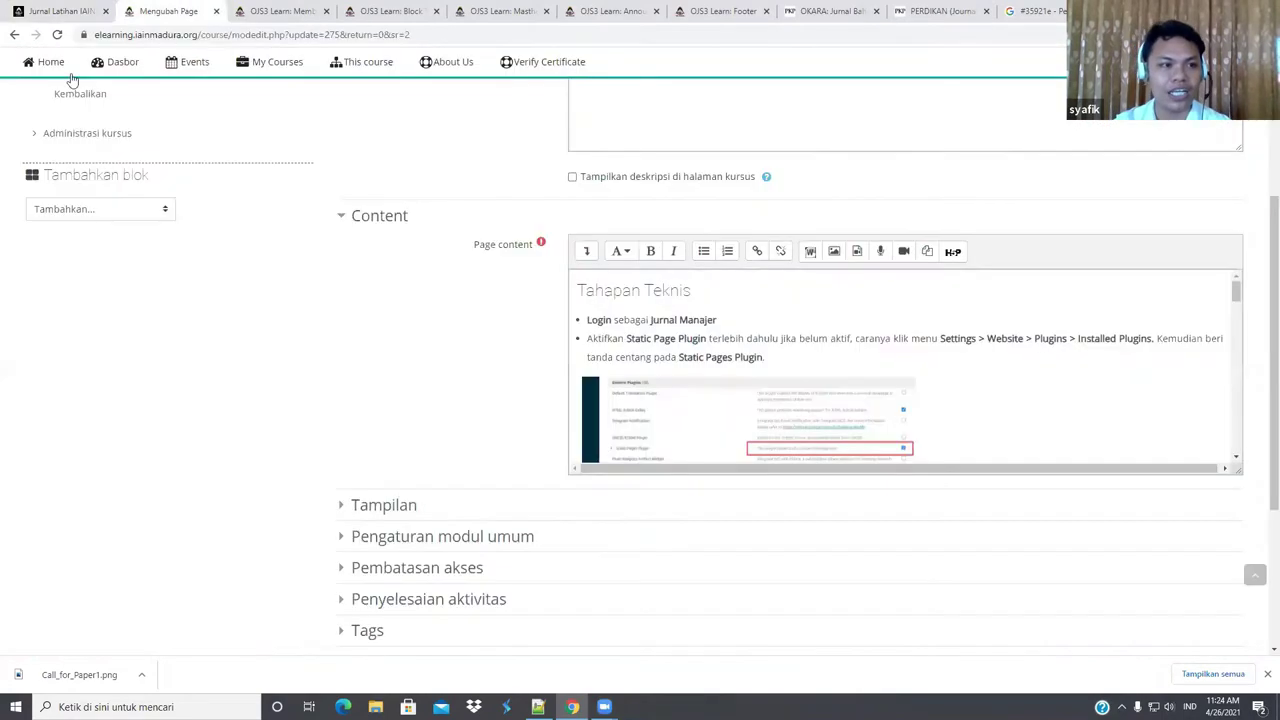
{"action": "left_click", "coordinate": [55, 11]}
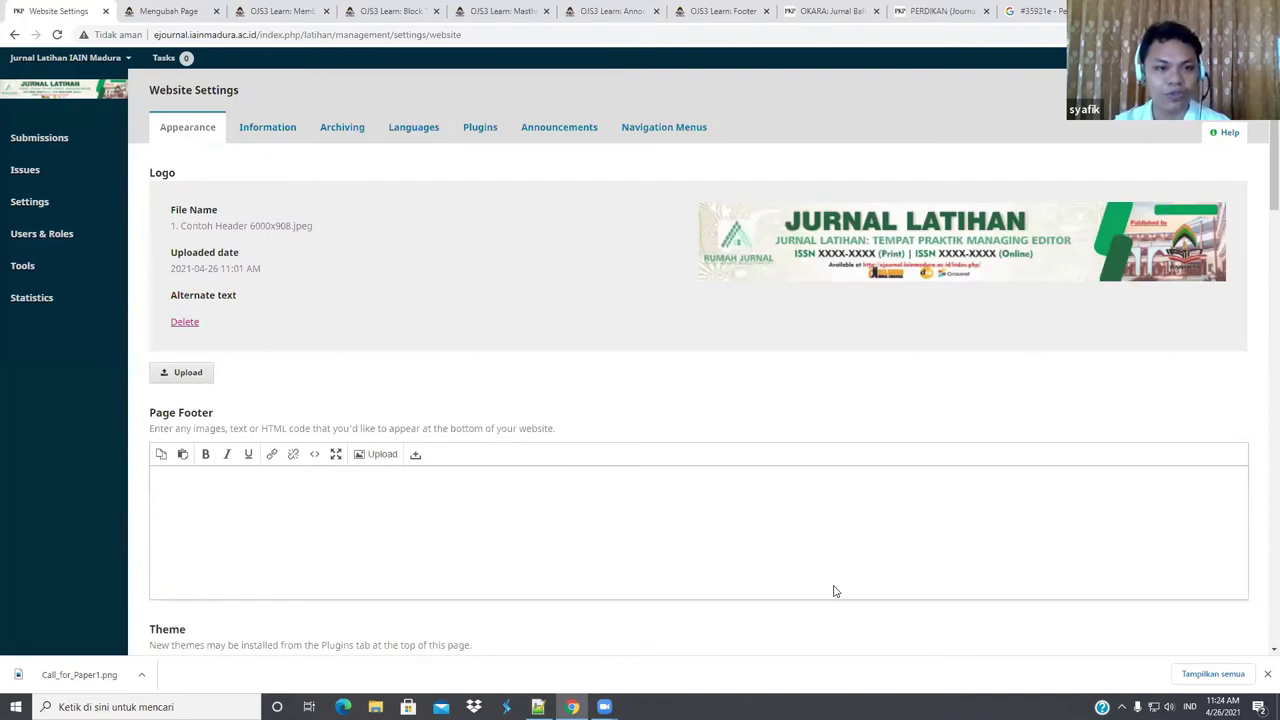
{"action": "left_click", "coordinate": [484, 134]}
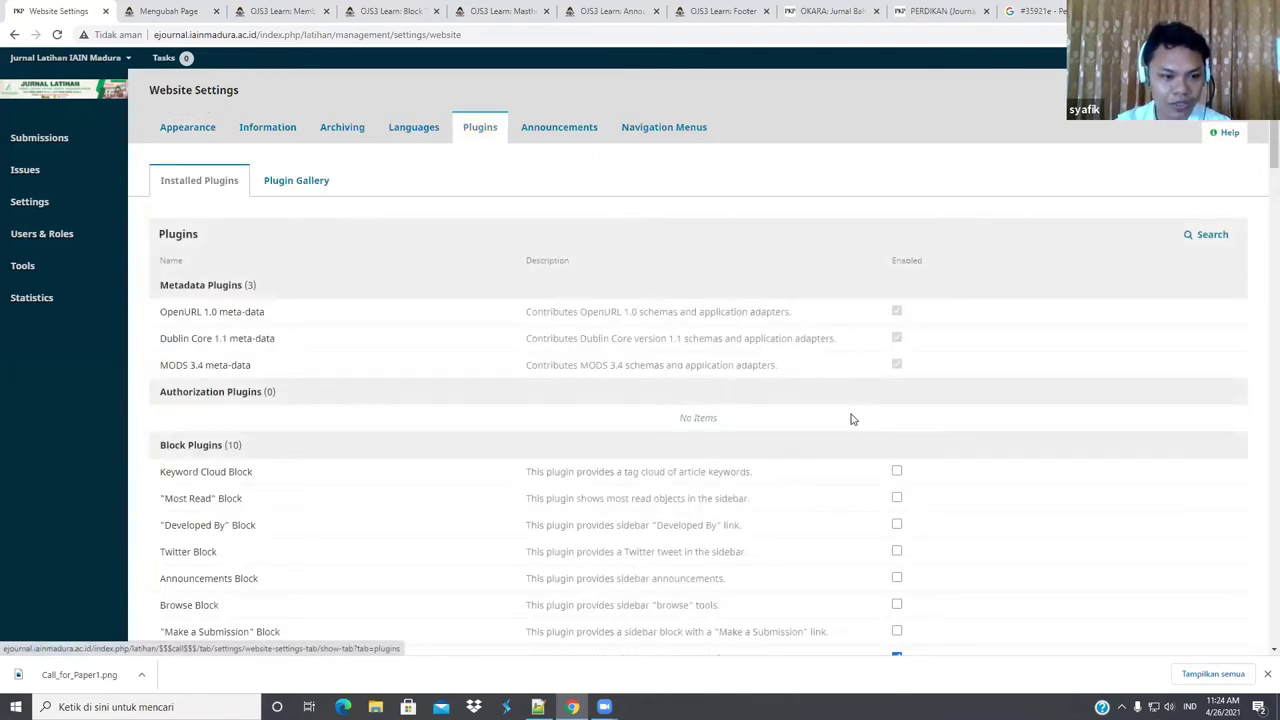
{"action": "scroll", "coordinate": [851, 419], "scroll_direction": "down", "scroll_amount": 5}
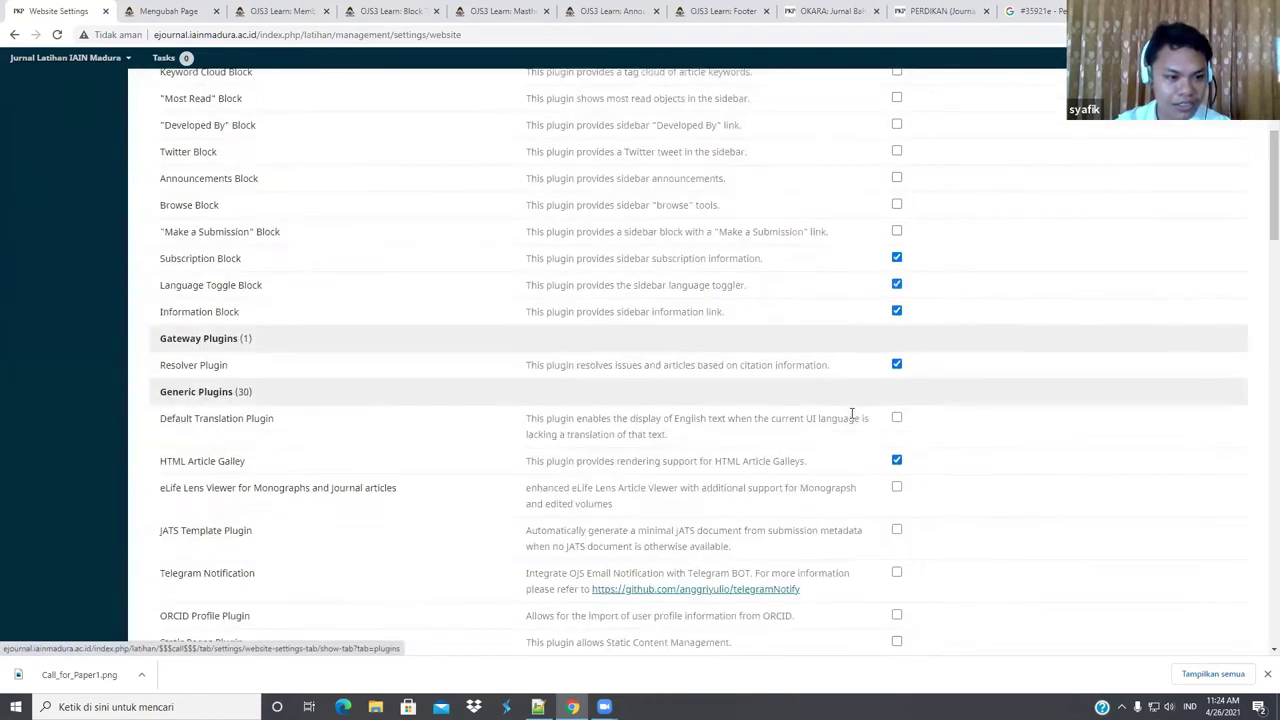
{"action": "scroll", "coordinate": [168, 381], "scroll_direction": "down", "scroll_amount": 1}
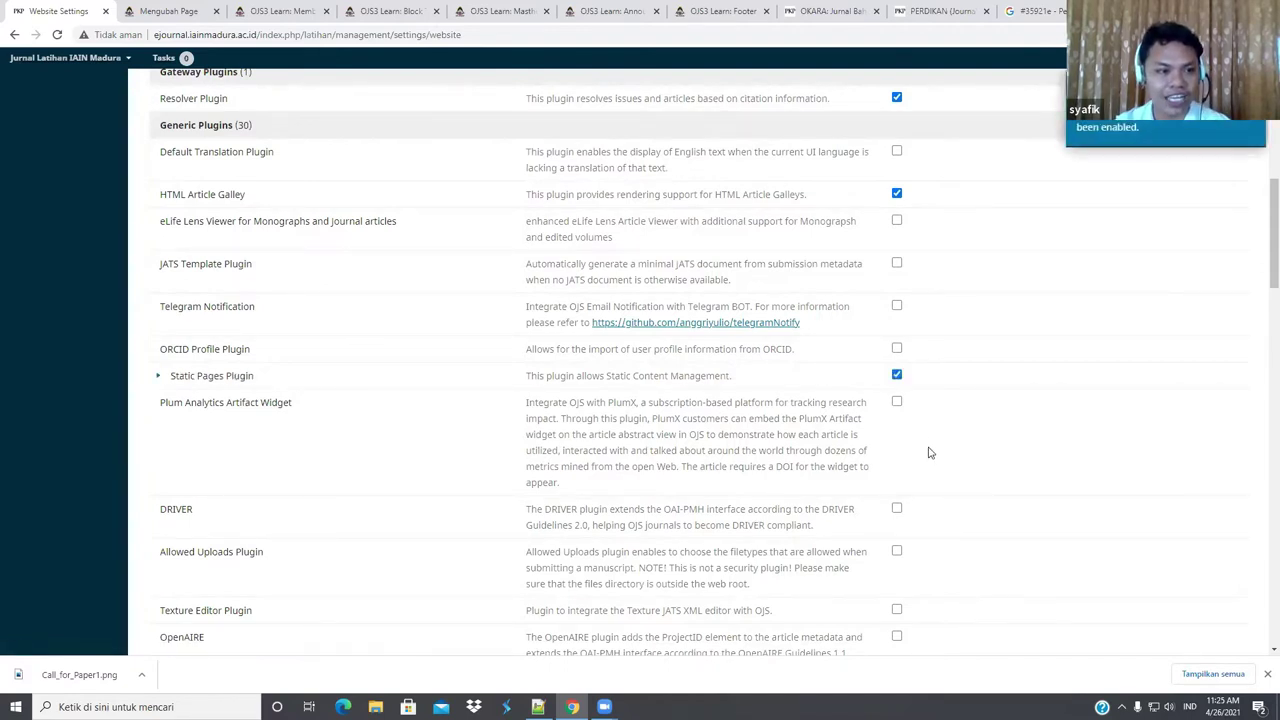
Reload the website settings and open the list of static pages
{"action": "scroll", "coordinate": [177, 230], "scroll_direction": "up", "scroll_amount": 7}
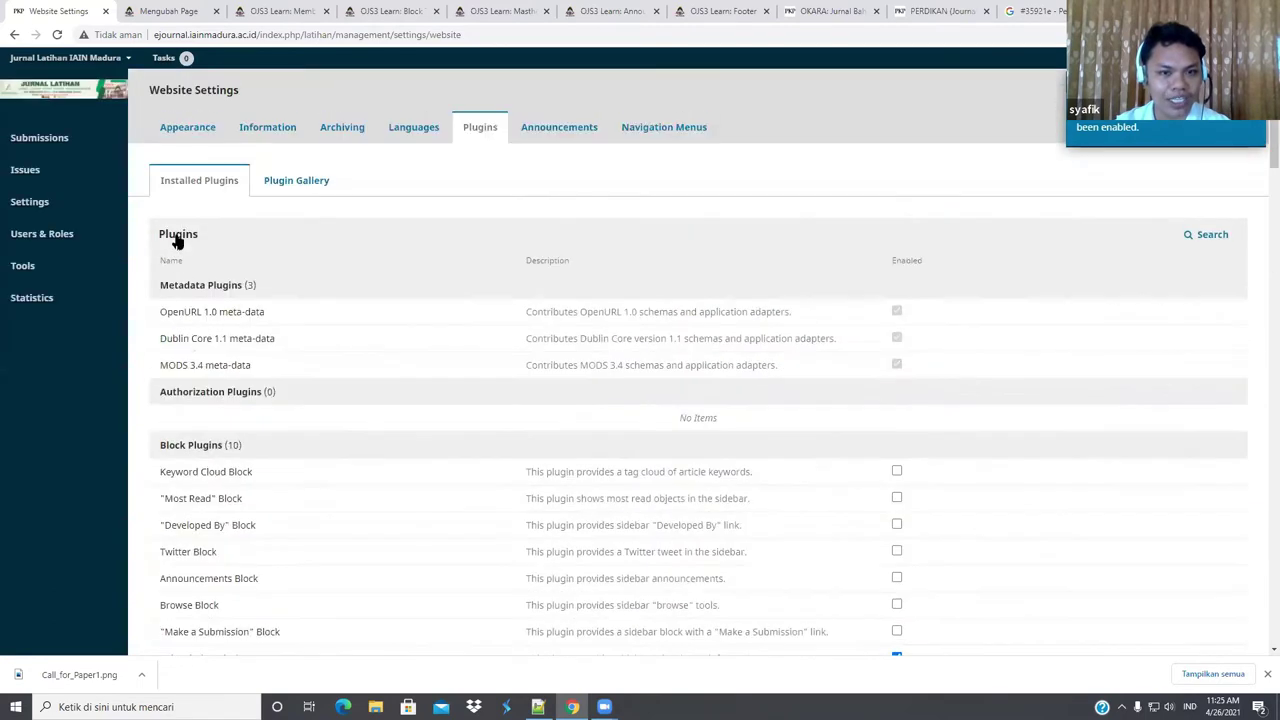
{"action": "mouse_move", "coordinate": [29, 201]}
{"action": "left_click", "coordinate": [157, 233]}
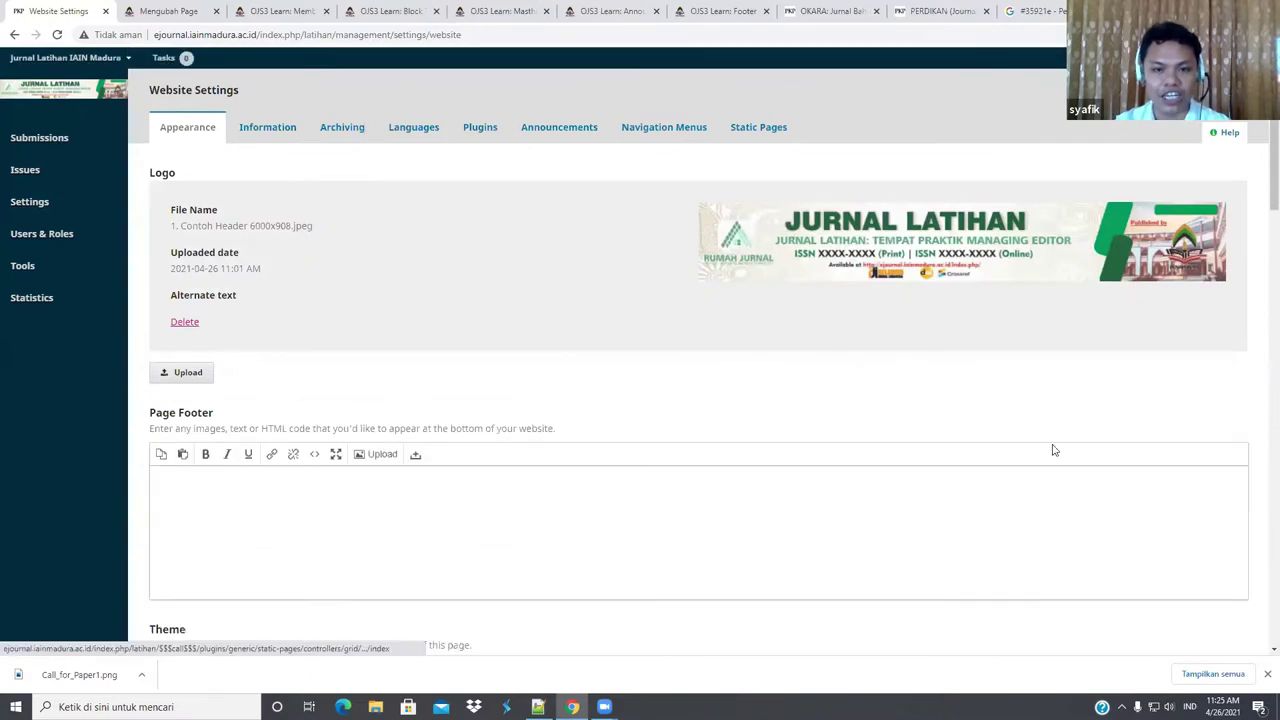
{"action": "left_click", "coordinate": [757, 131]}
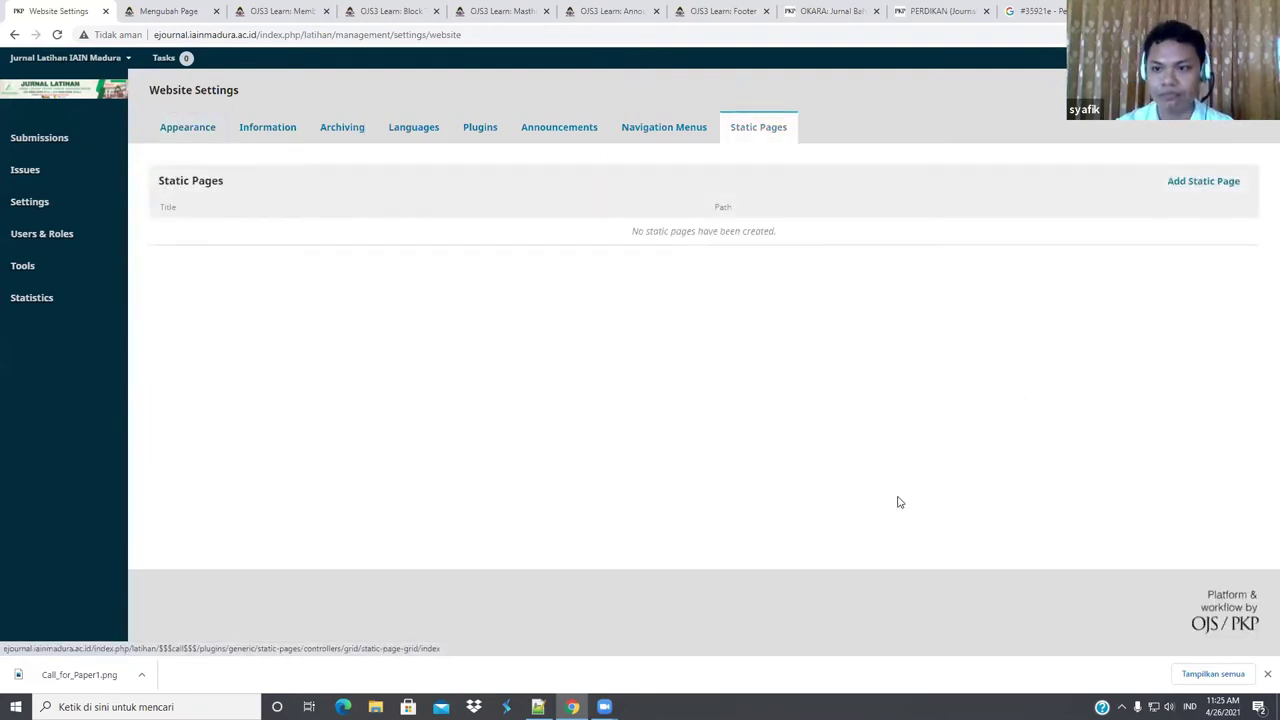
Start adding a new static page and review the form's note on the page's URL path
{"action": "key", "text": "ctrl+minus"}
{"action": "key", "text": "ctrl+minus"}
{"action": "key", "text": "ctrl+minus"}
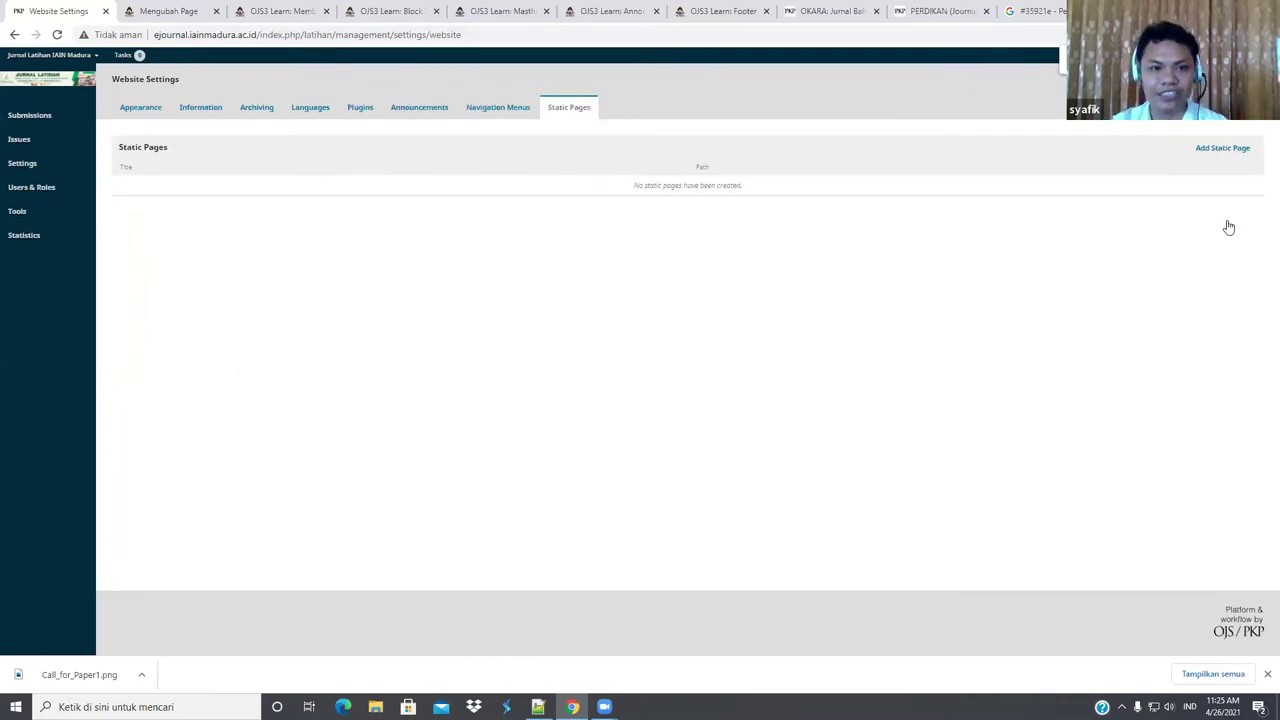
{"action": "left_click", "coordinate": [1222, 148]}
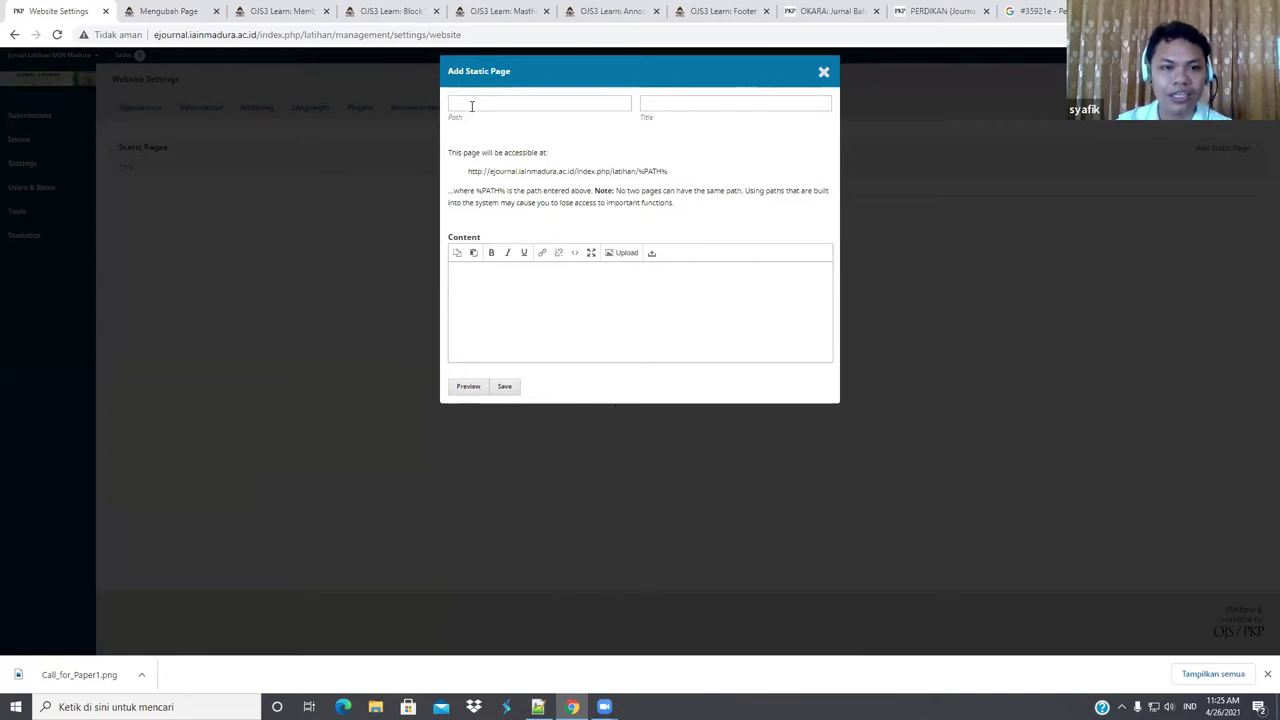
{"action": "left_click", "coordinate": [472, 106]}
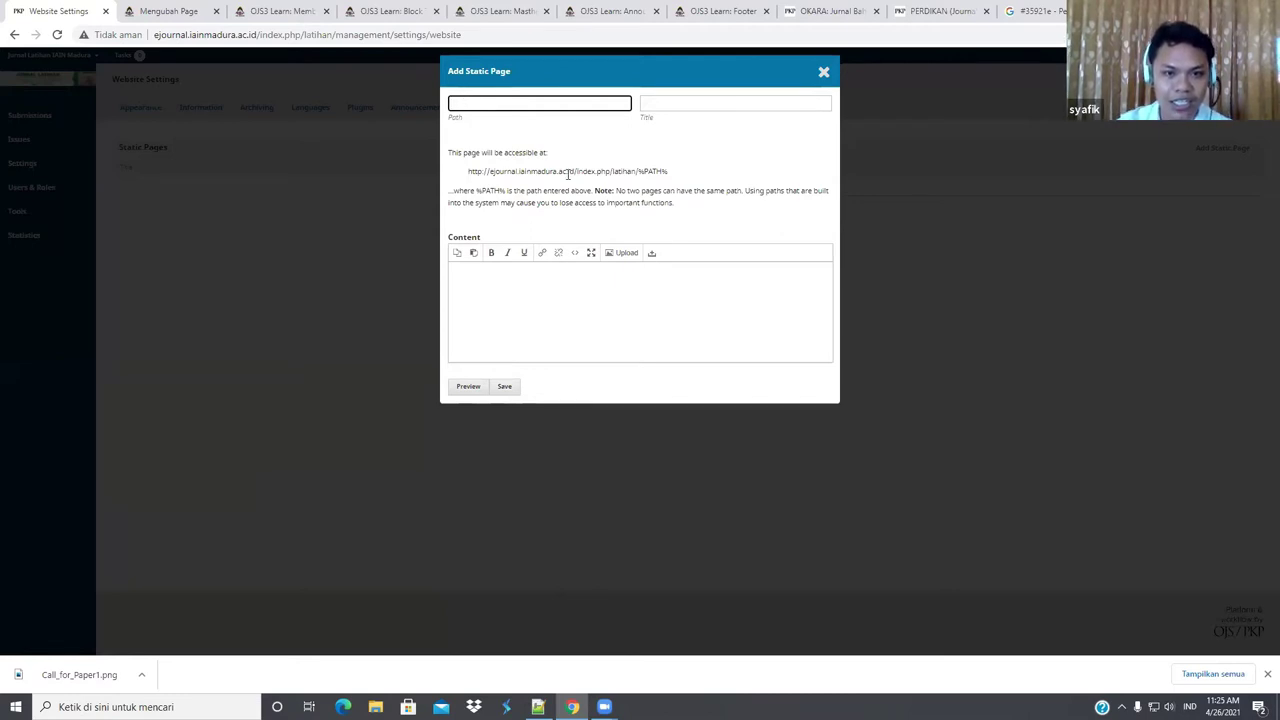
{"action": "left_click", "coordinate": [671, 200]}
{"action": "double_click", "coordinate": [686, 194]}
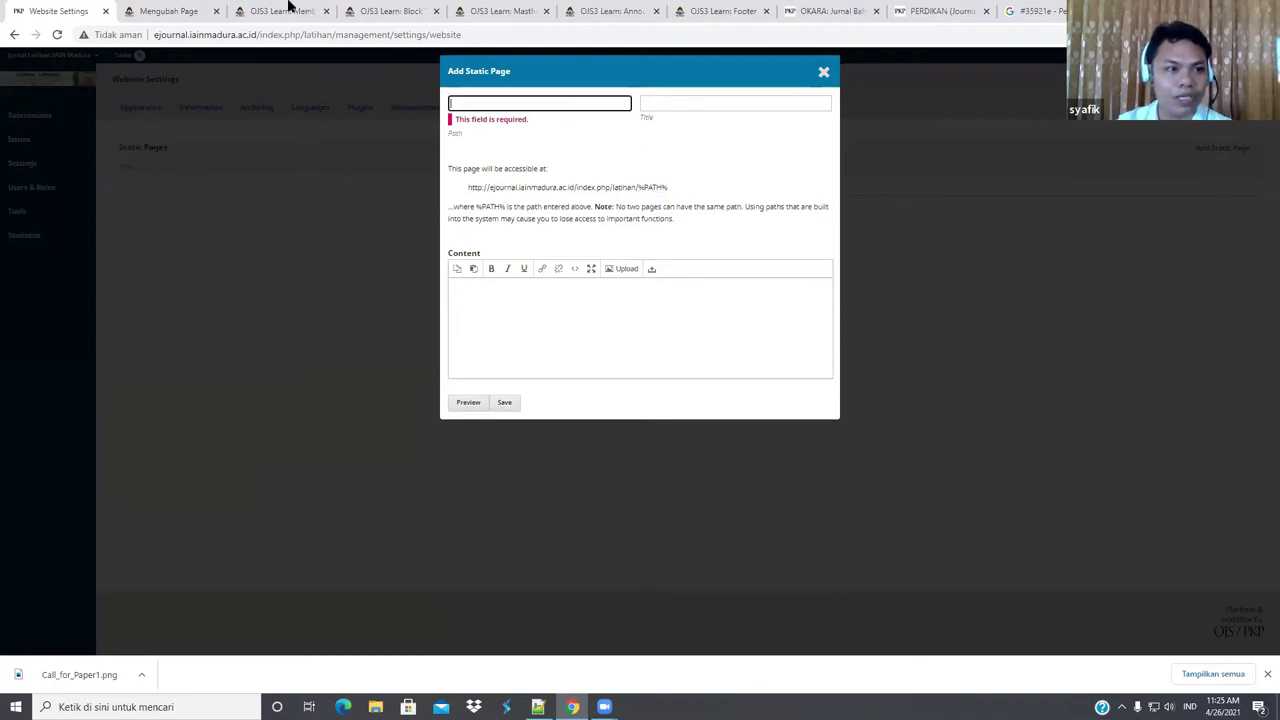
Open the Jurnal Latihan homepage in another browser tab and try its Publication Ethics menu link
{"action": "left_click", "coordinate": [1040, 11]}
{"action": "left_click", "coordinate": [1042, 33]}
{"action": "type", "text": "JOU"}
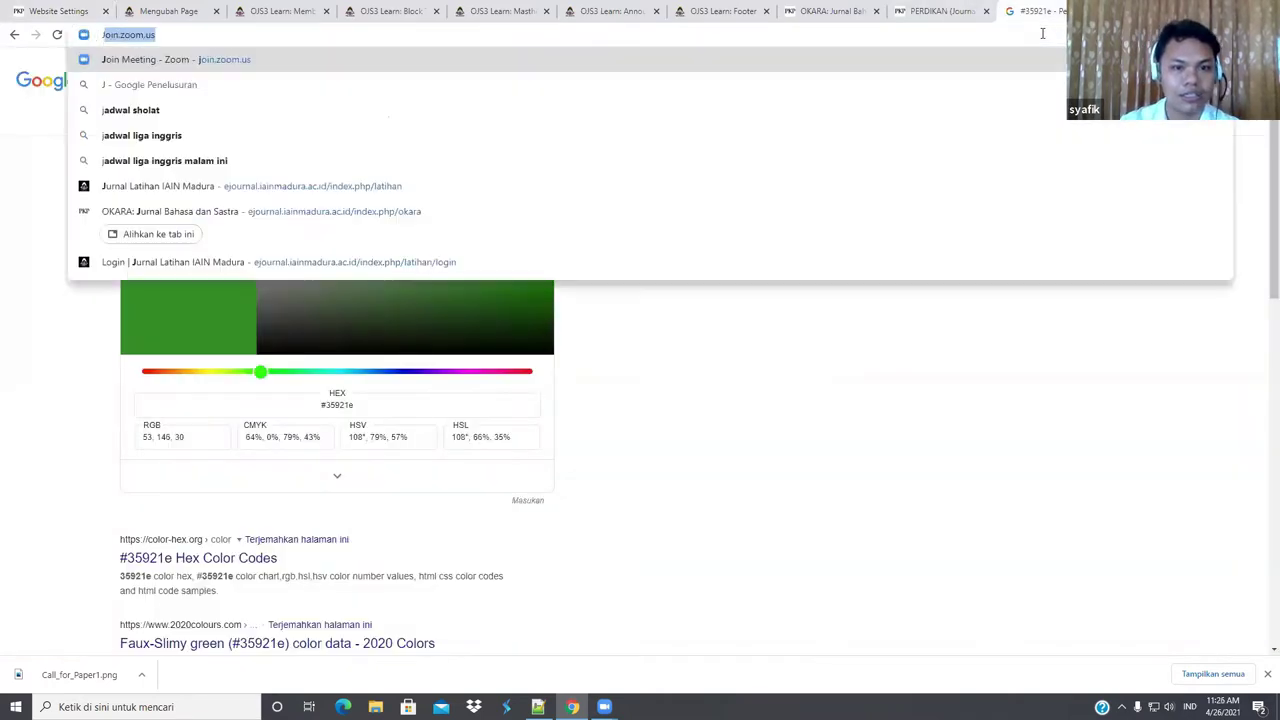
{"action": "key", "text": "BackSpace"}
{"action": "key", "text": "BackSpace"}
{"action": "key", "text": "BackSpace"}
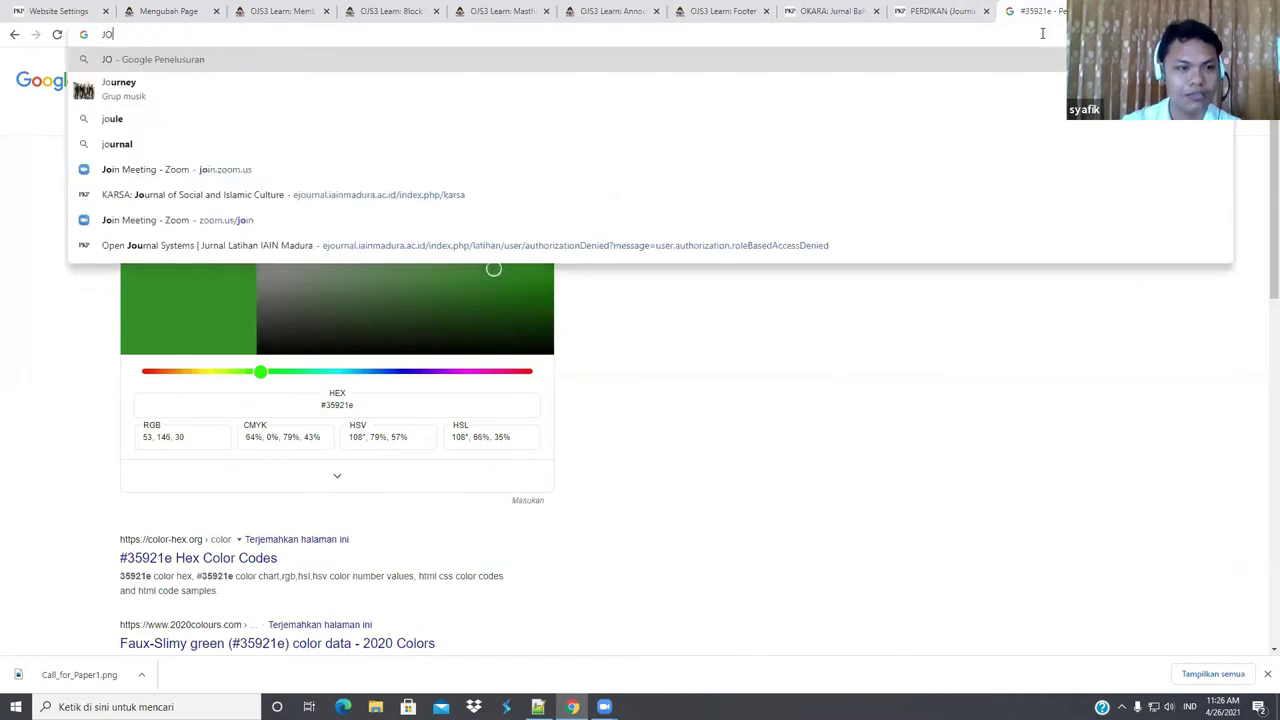
{"action": "type", "text": "LATIHA"}
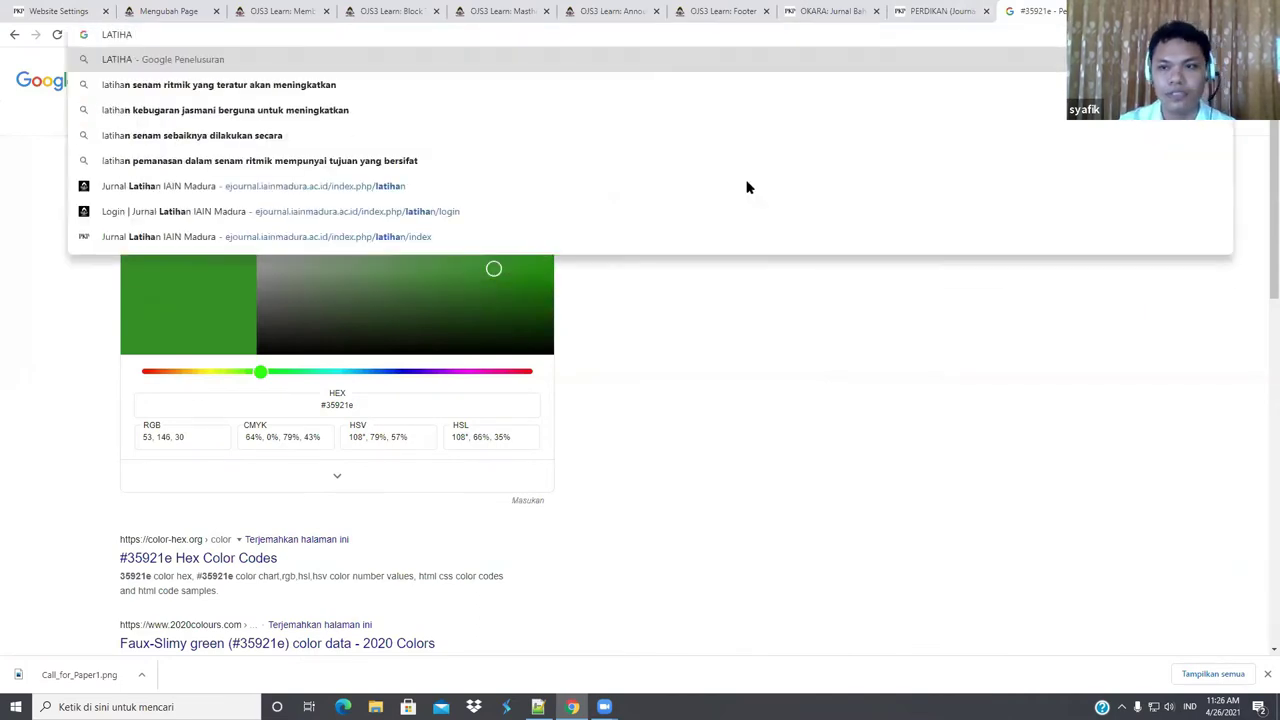
{"action": "left_click", "coordinate": [746, 186]}
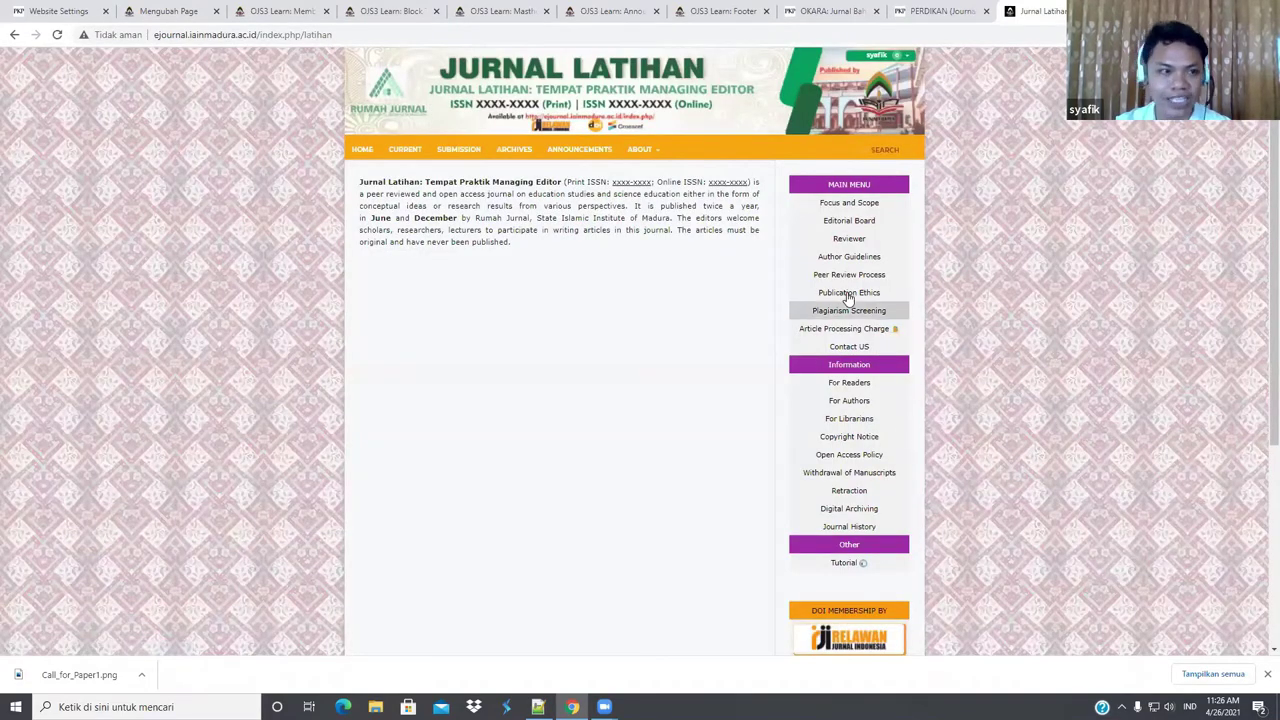
{"action": "left_click", "coordinate": [848, 292]}
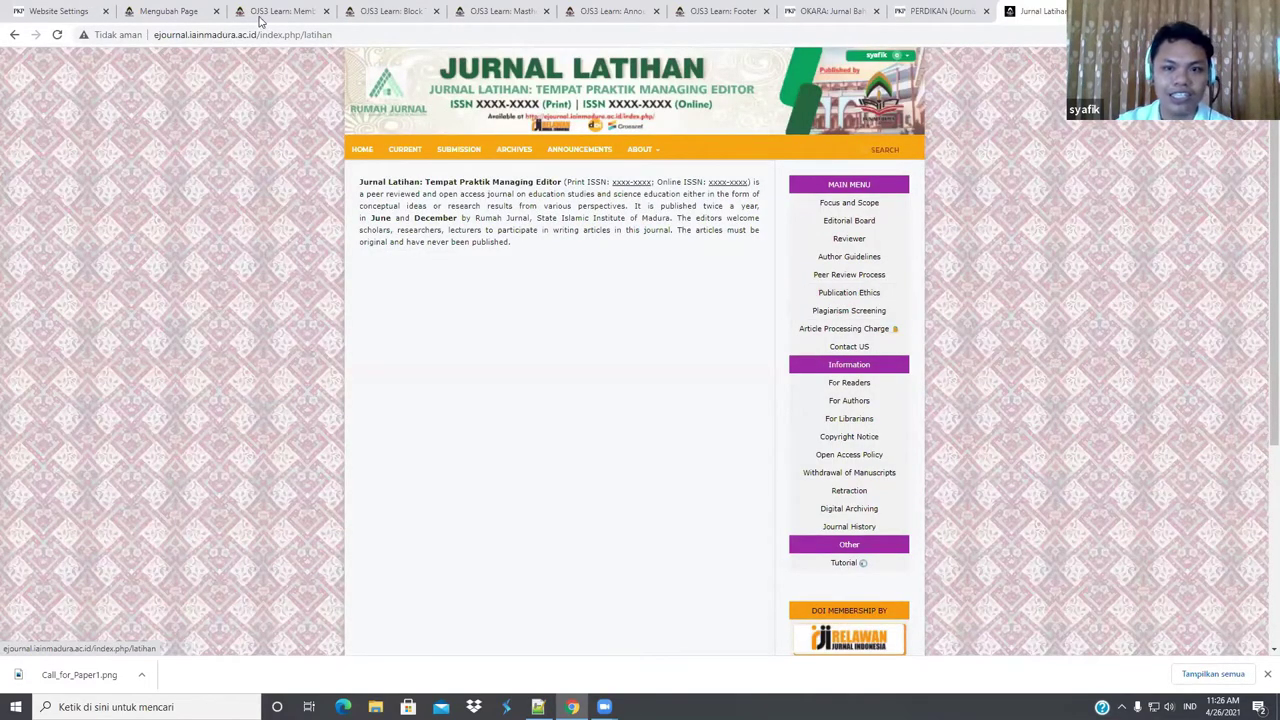
Return to the new static page form and set its path to publicationethics
{"action": "left_click", "coordinate": [78, 10]}
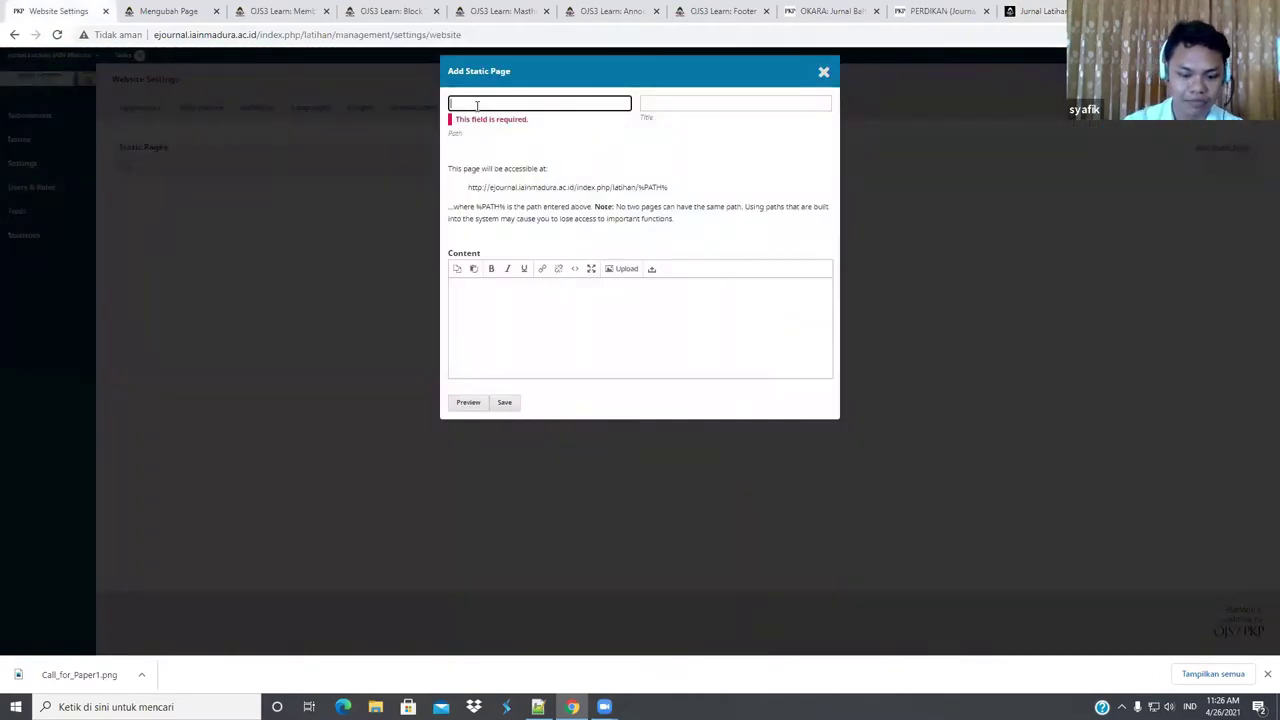
{"action": "left_click", "coordinate": [477, 104]}
{"action": "type", "text": "PUB"}
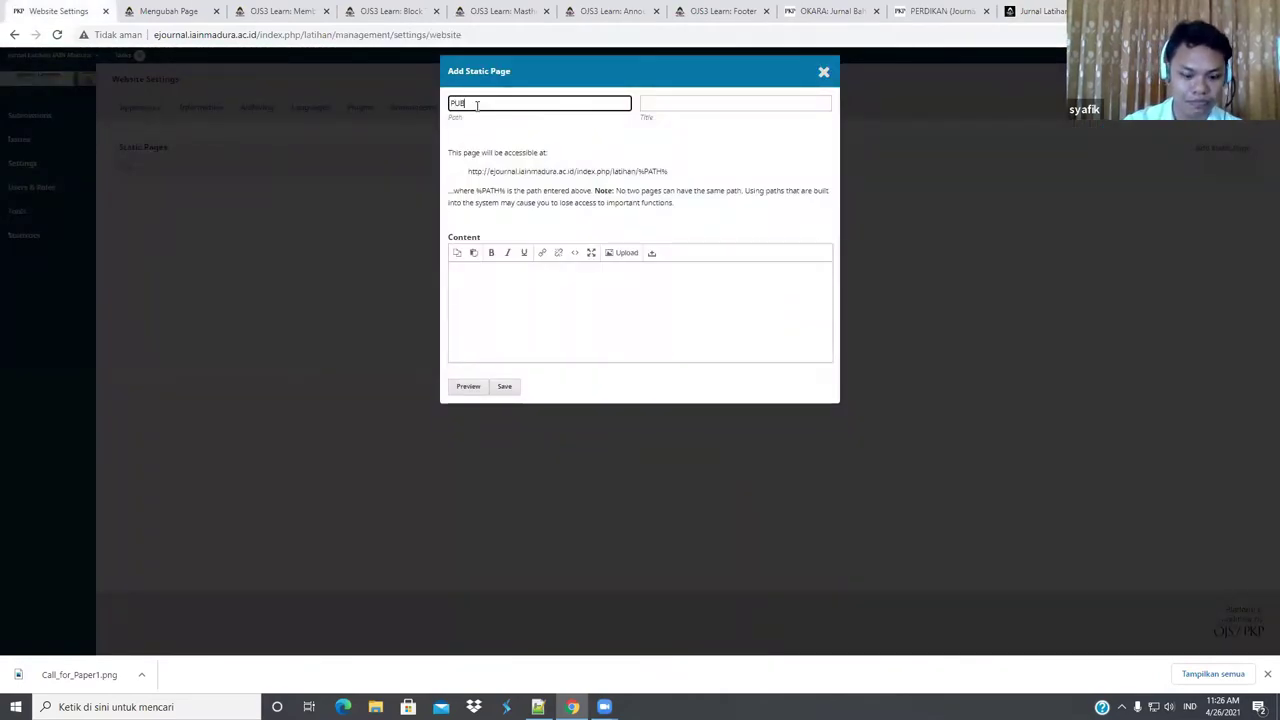
{"action": "key", "text": "BackSpace"}
{"action": "key", "text": "BackSpace"}
{"action": "key", "text": "BackSpace"}
{"action": "type", "text": "publicati"}
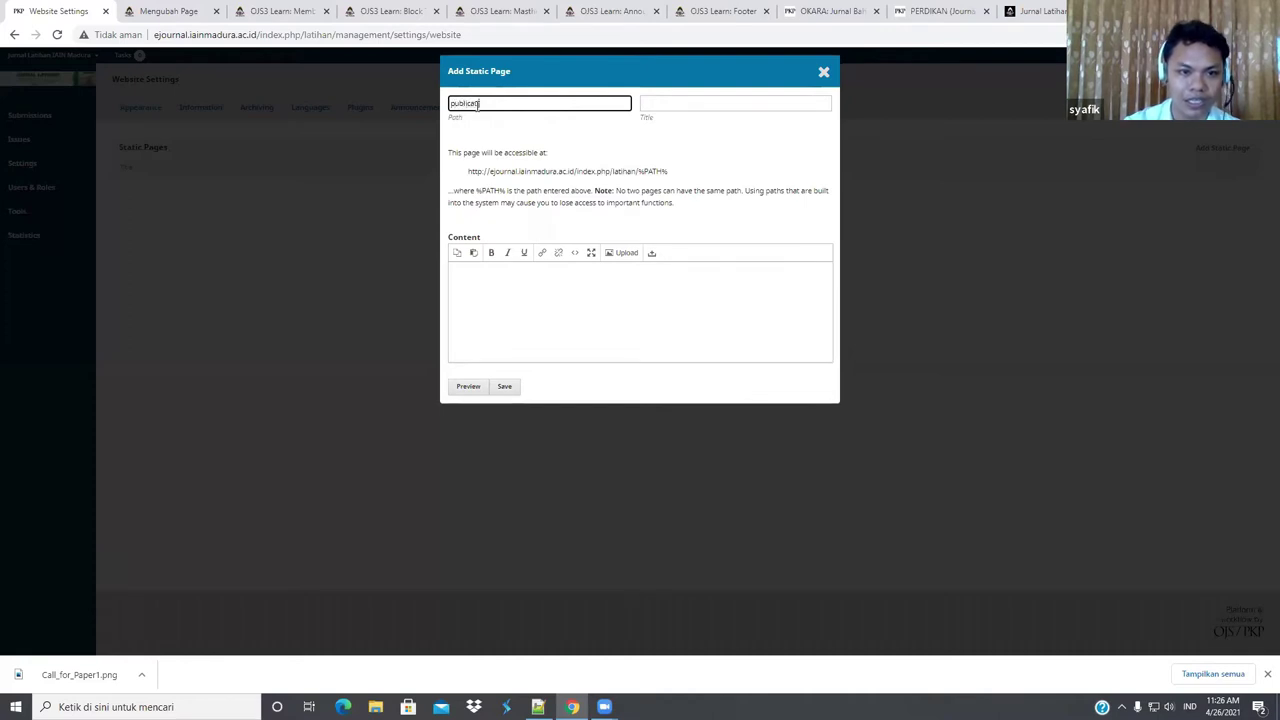
{"action": "type", "text": "onethics"}
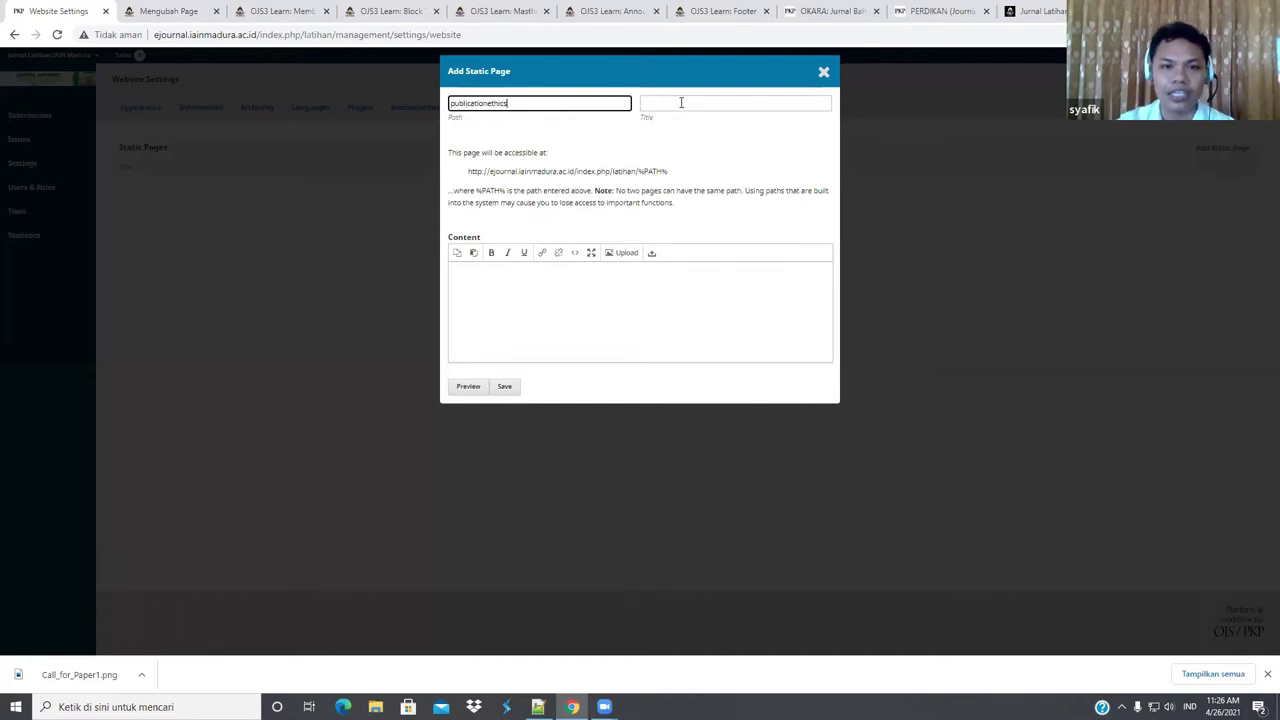
Set the static page's title to Publication Ethics
{"action": "left_click", "coordinate": [681, 103]}
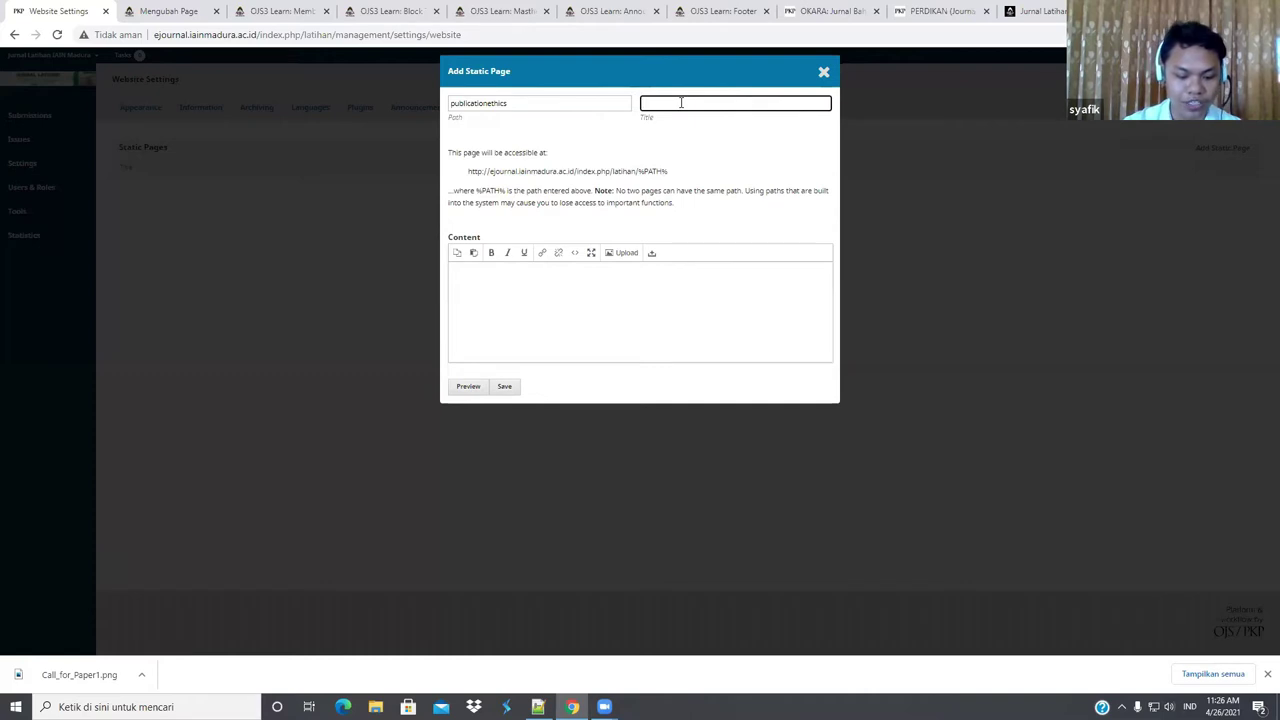
{"action": "type", "text": "Public"}
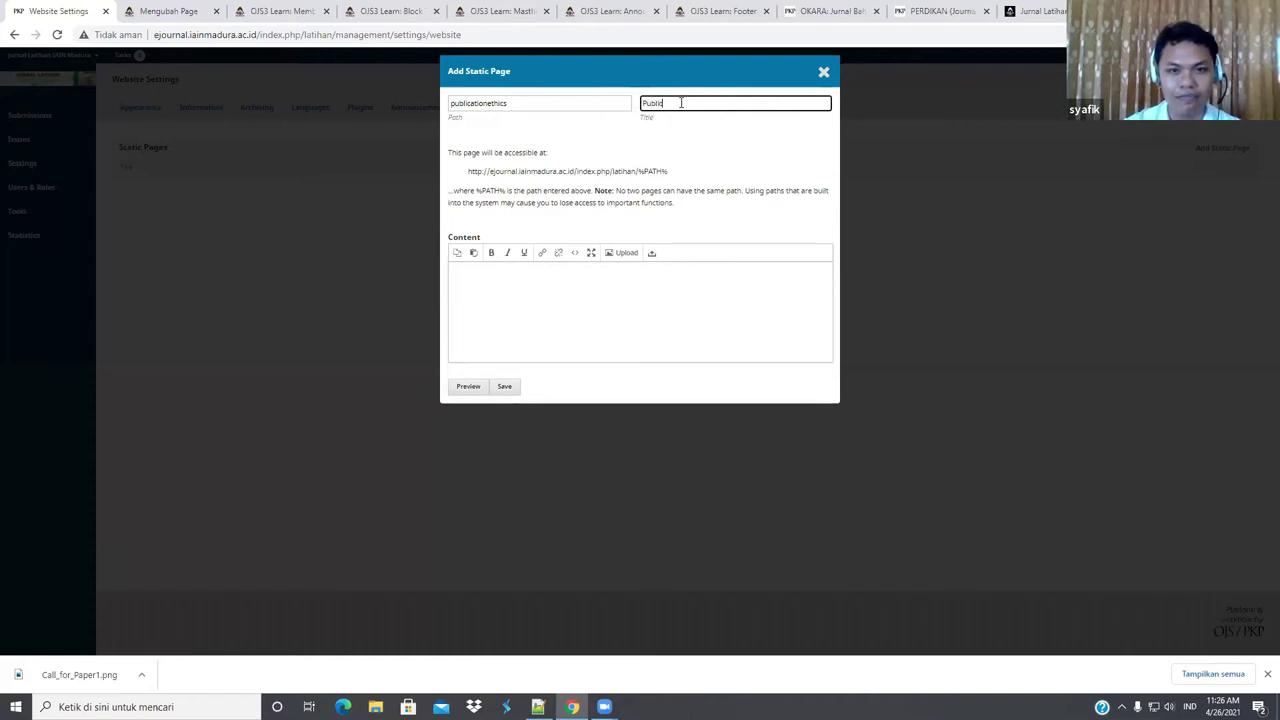
{"action": "type", "text": "ation Eth"}
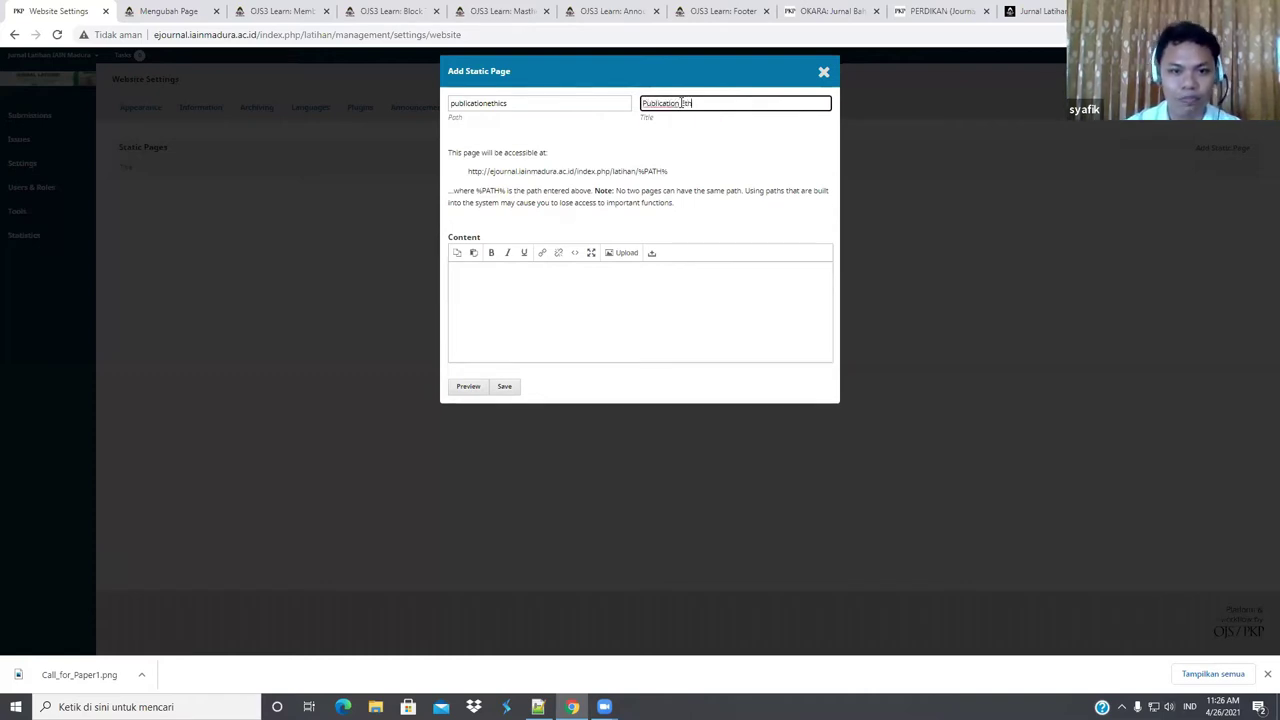
{"action": "type", "text": "ics"}
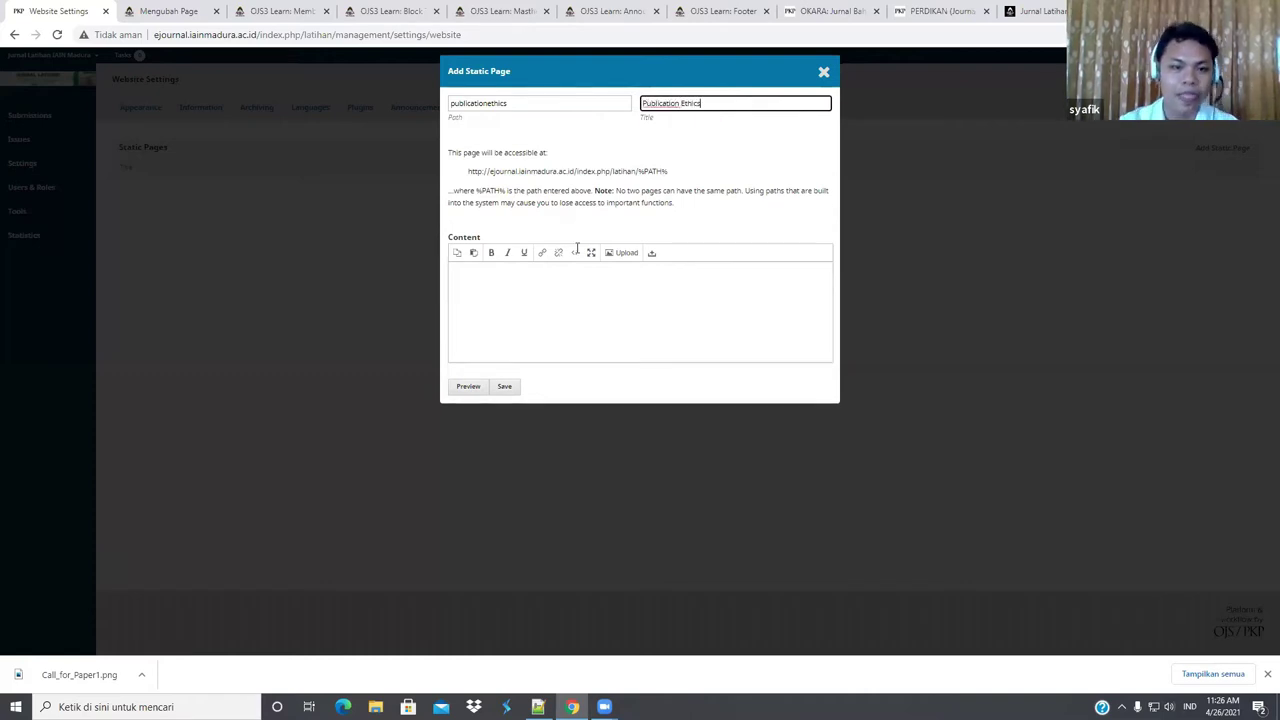
Copy all the HTML code of Contoh Isian Publication Ethics.html in Notepad++ and return to the static page form in the browser
{"action": "left_click", "coordinate": [604, 306]}
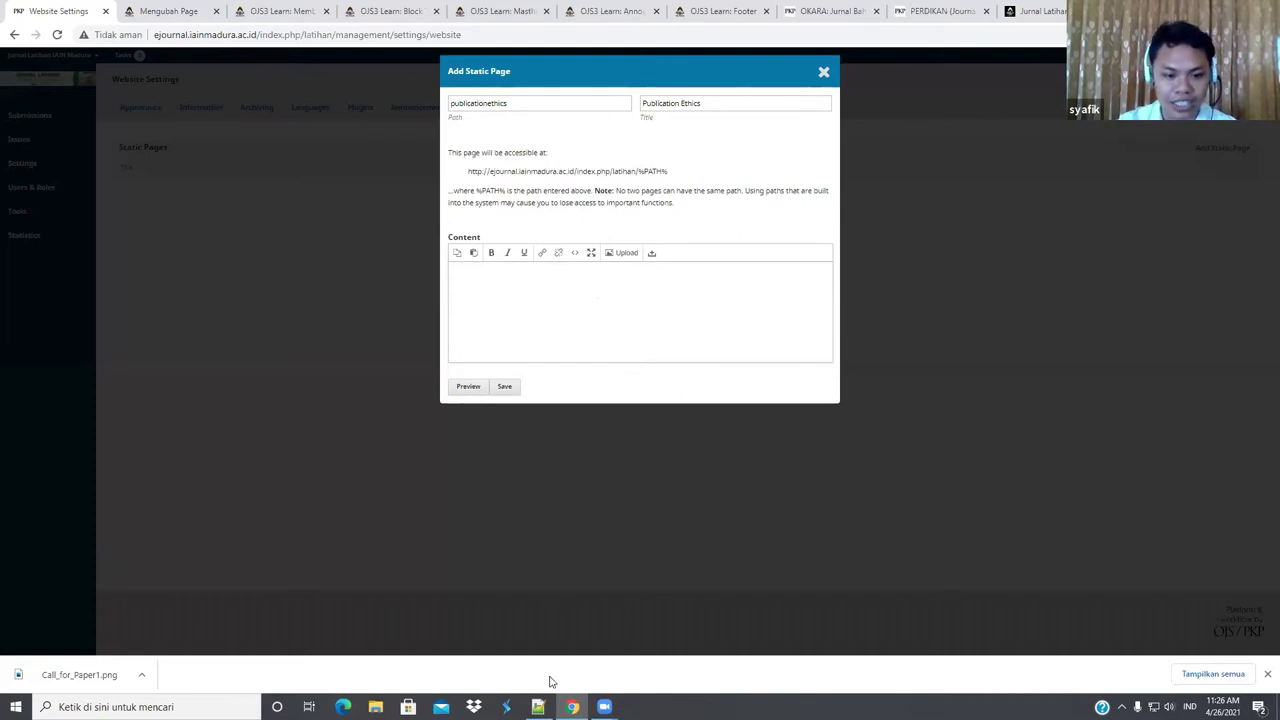
{"action": "key", "text": "alt+Tab"}
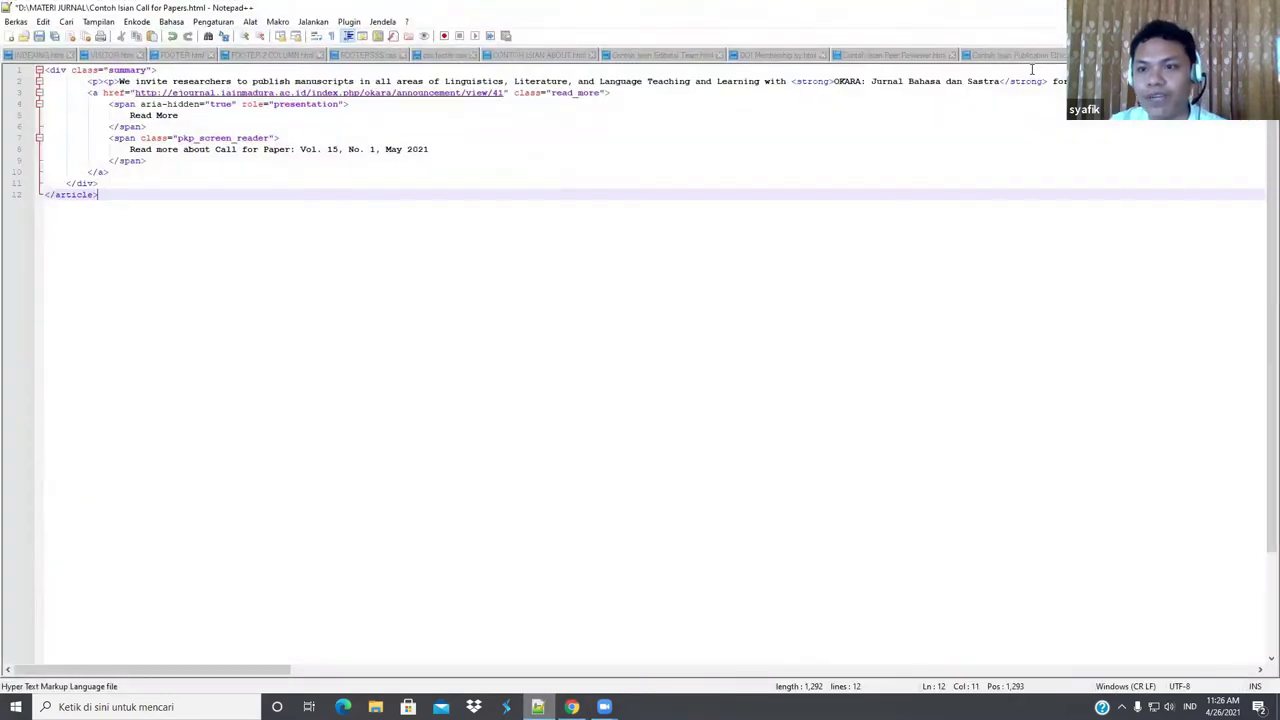
{"action": "key", "text": "ctrl+Tab"}
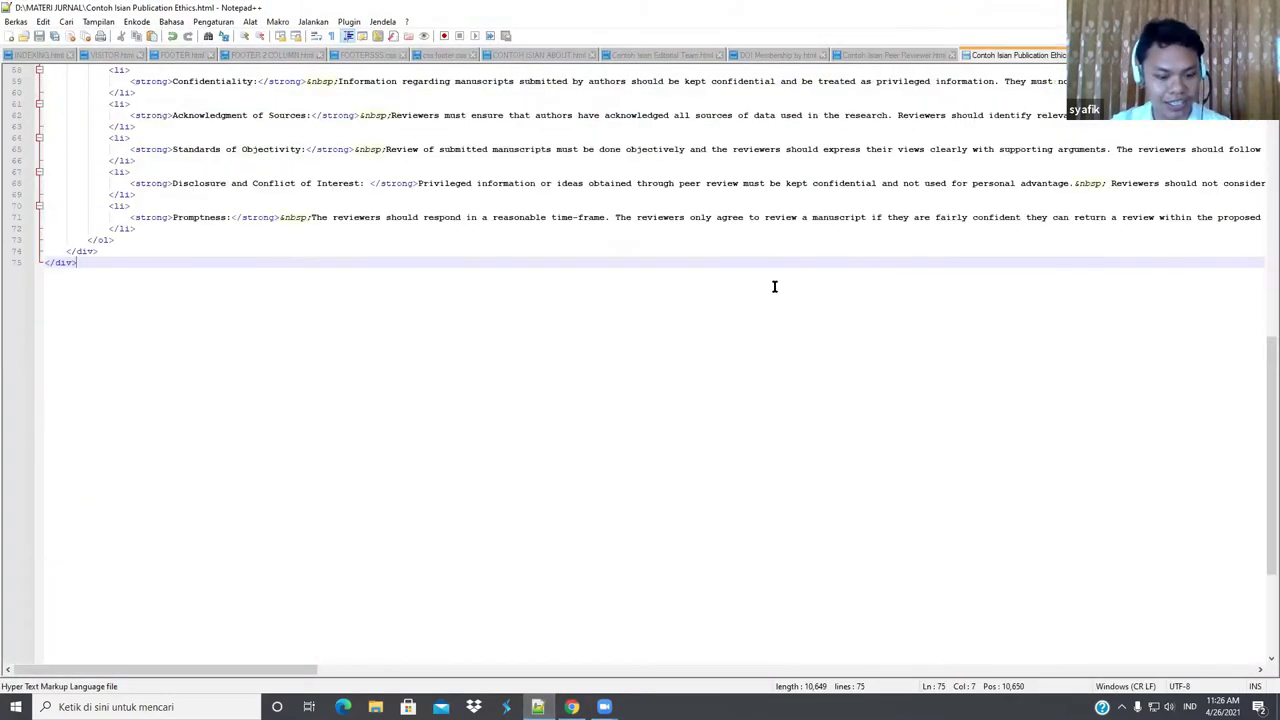
{"action": "key", "text": "ctrl+a"}
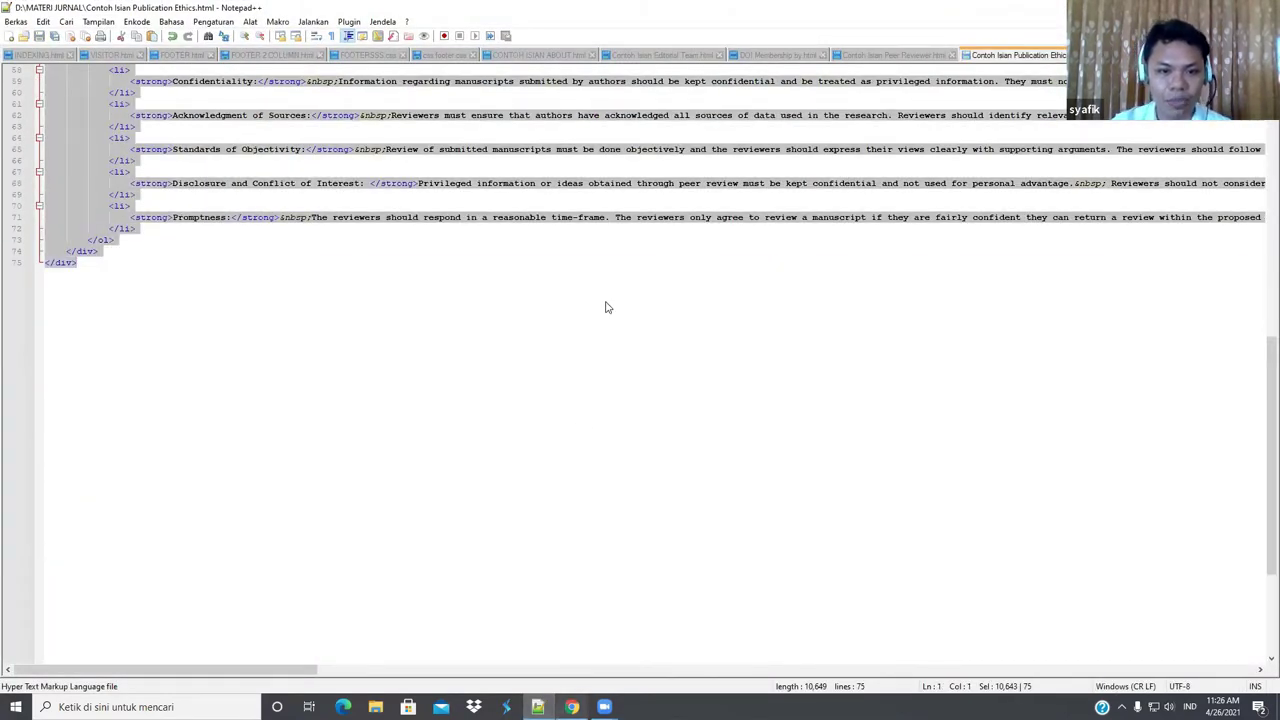
{"action": "key", "text": "alt+Tab"}
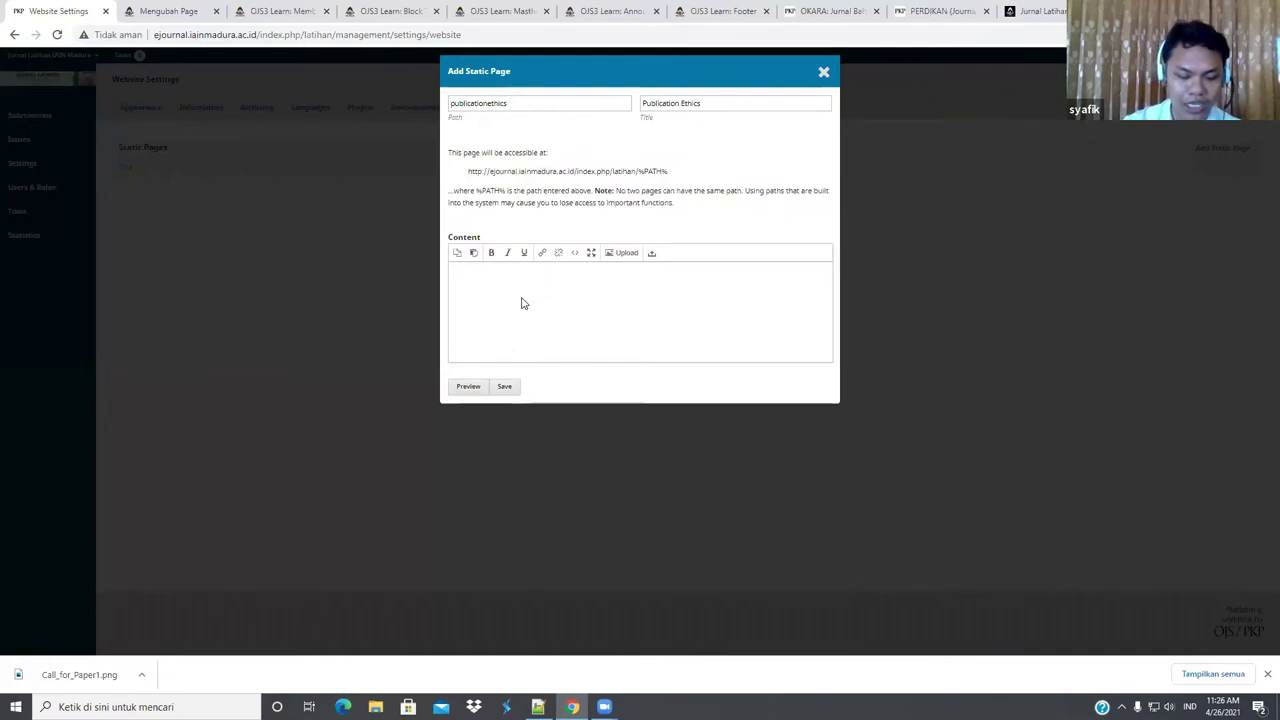
{"action": "type", "text": "Publicat"}
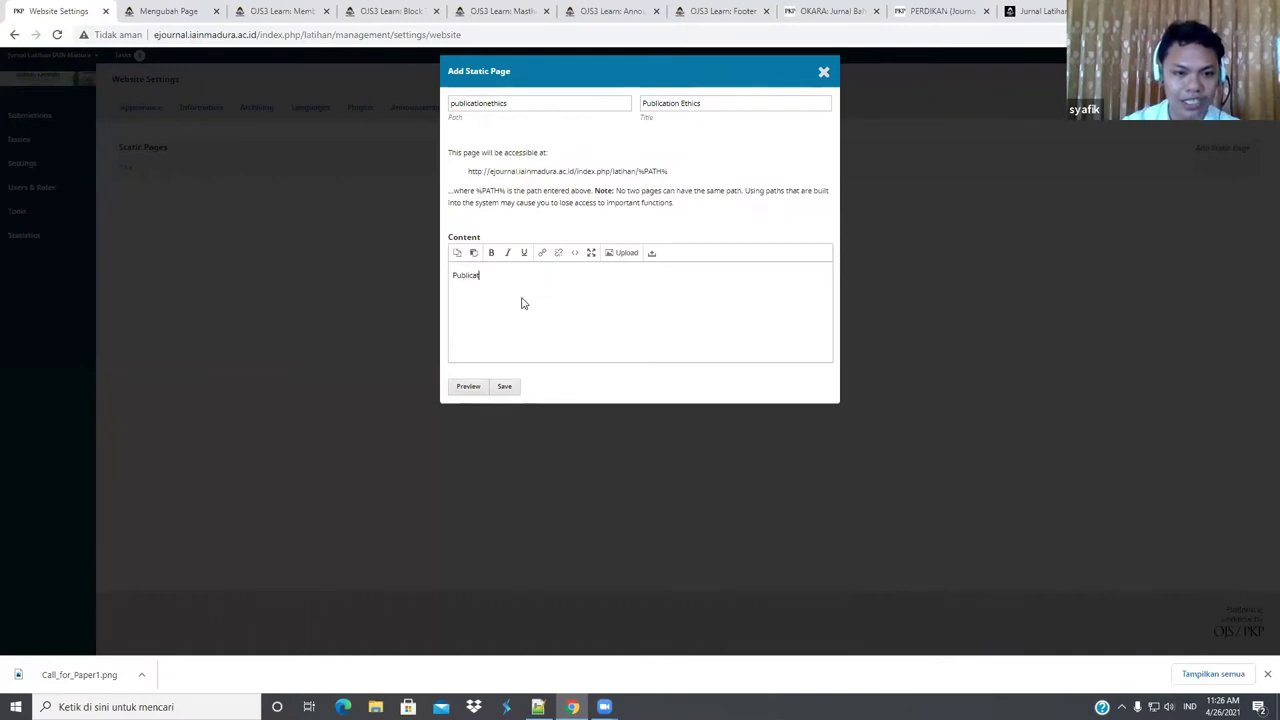
{"action": "type", "text": "ion Ethics"}
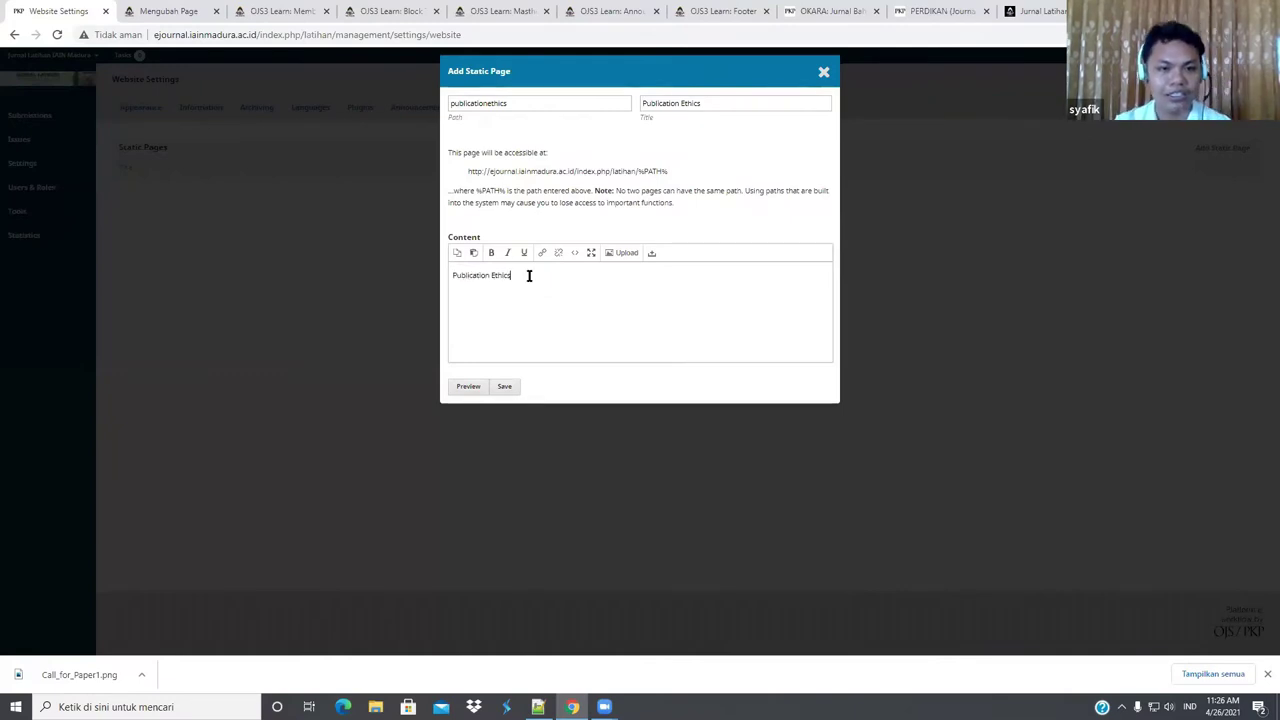
{"action": "key", "text": "ctrl+a"}
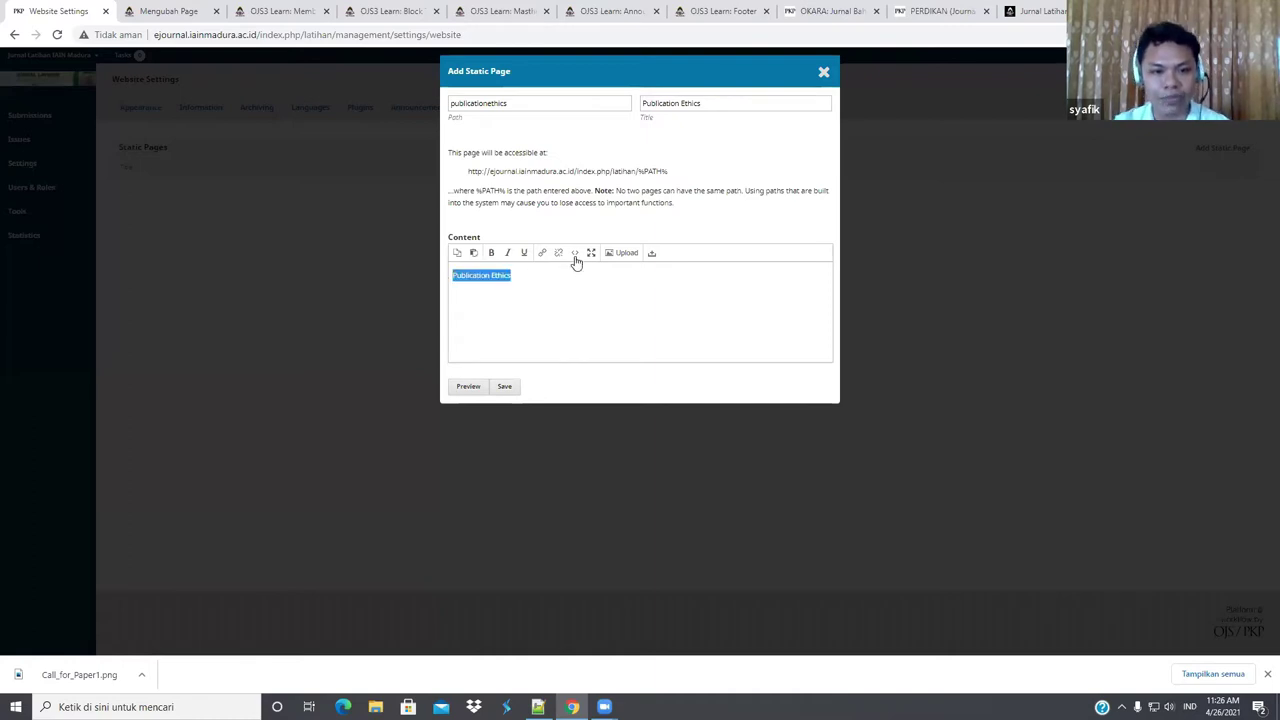
{"action": "key", "text": "ctrl+x"}
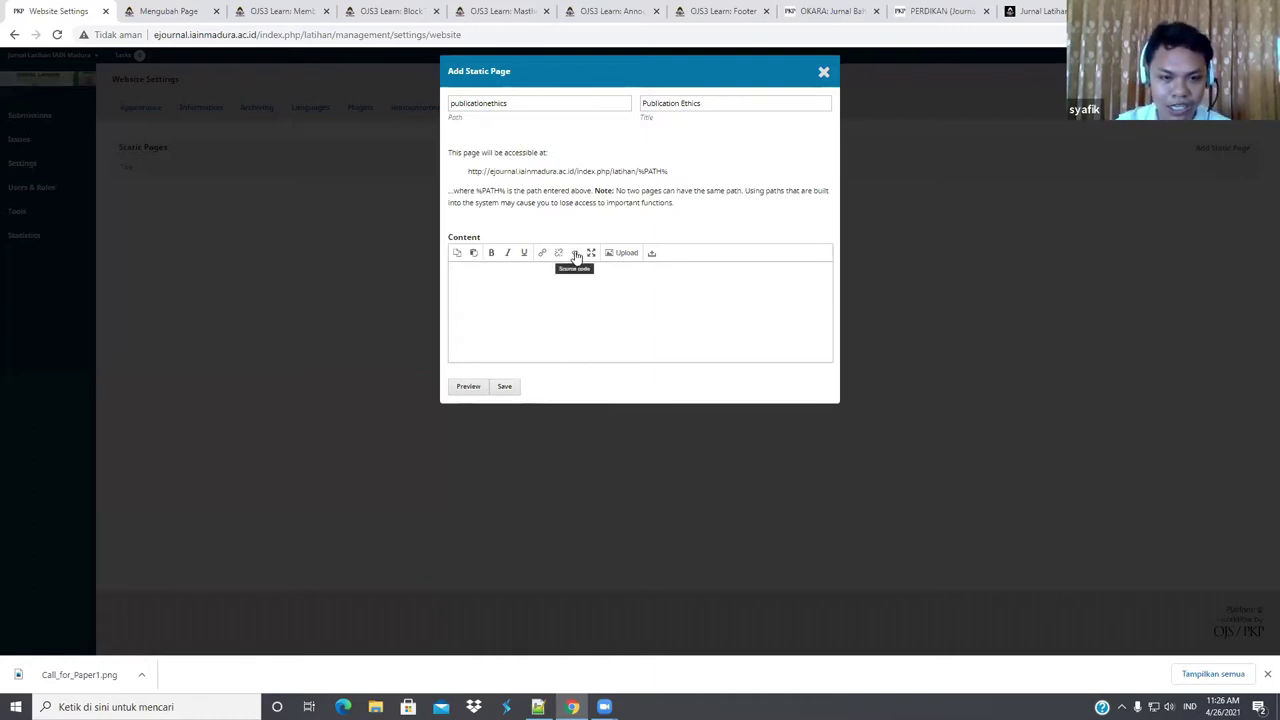
Paste the copied HTML into the source code of the Publication Ethics page's content and save the static page
{"action": "left_click", "coordinate": [576, 256]}
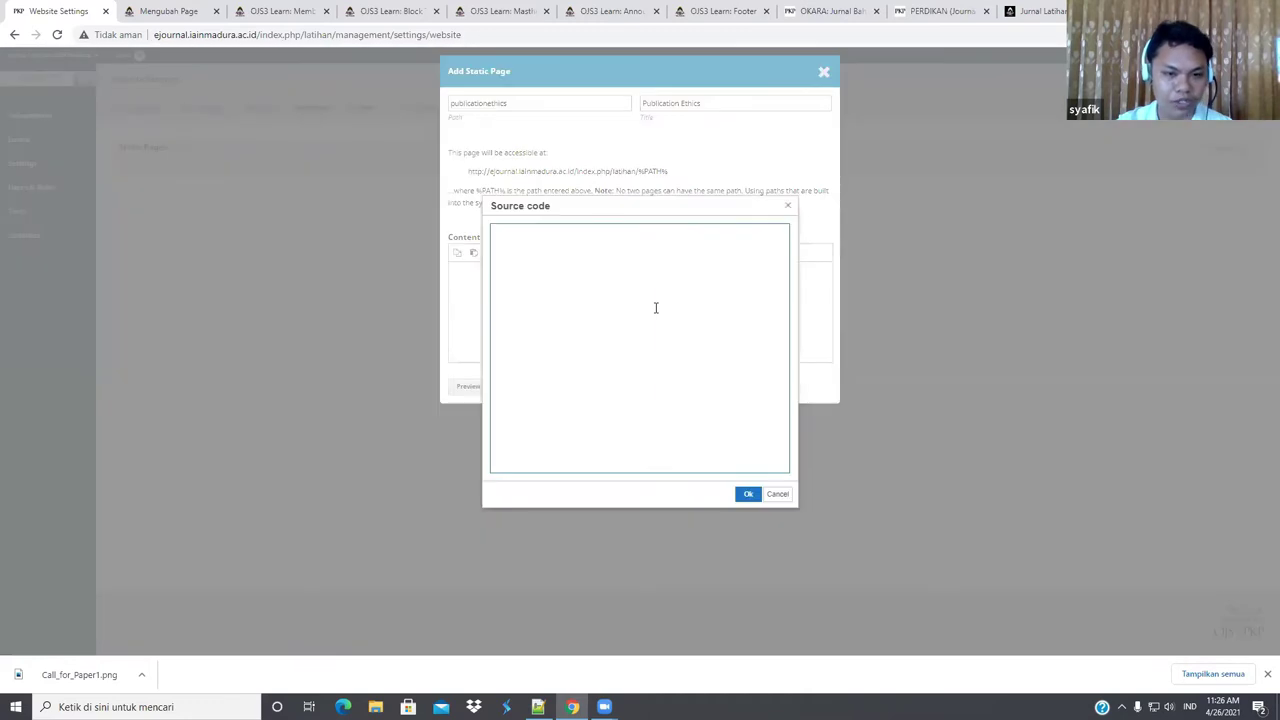
{"action": "key", "text": "ctrl+v"}
{"action": "left_click", "coordinate": [748, 494]}
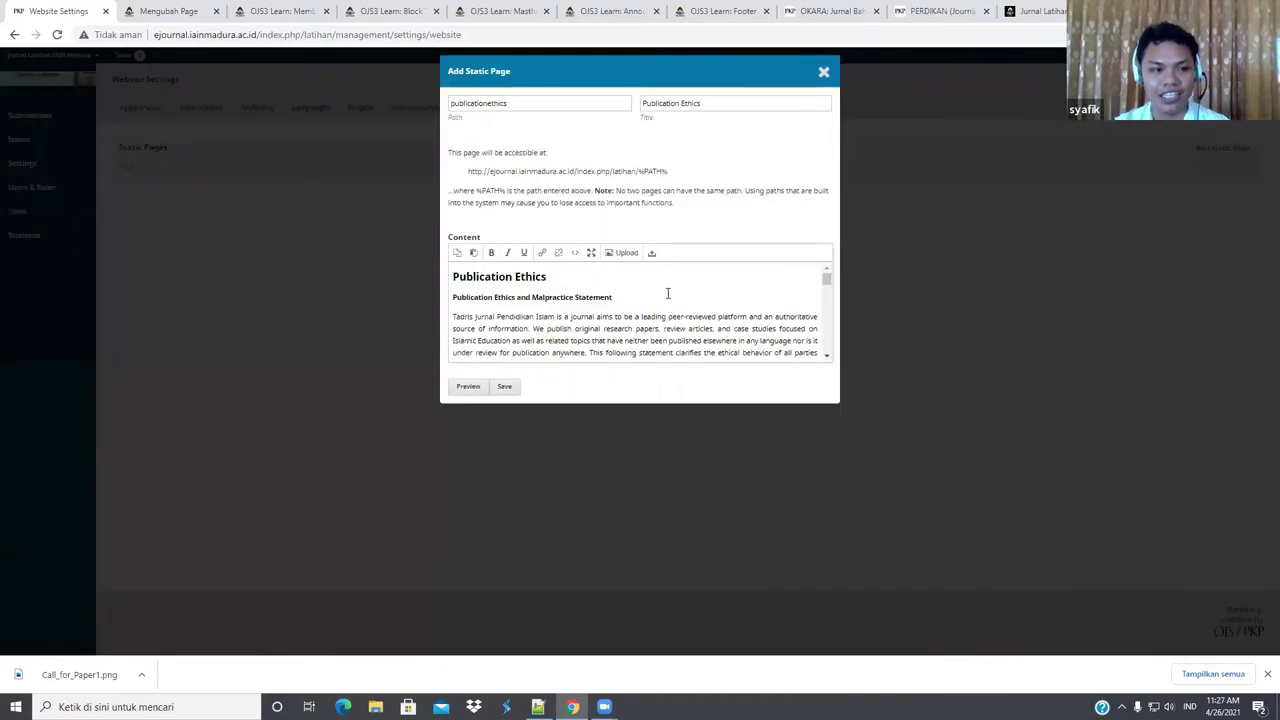
{"action": "scroll", "coordinate": [668, 293], "scroll_direction": "down", "scroll_amount": 15}
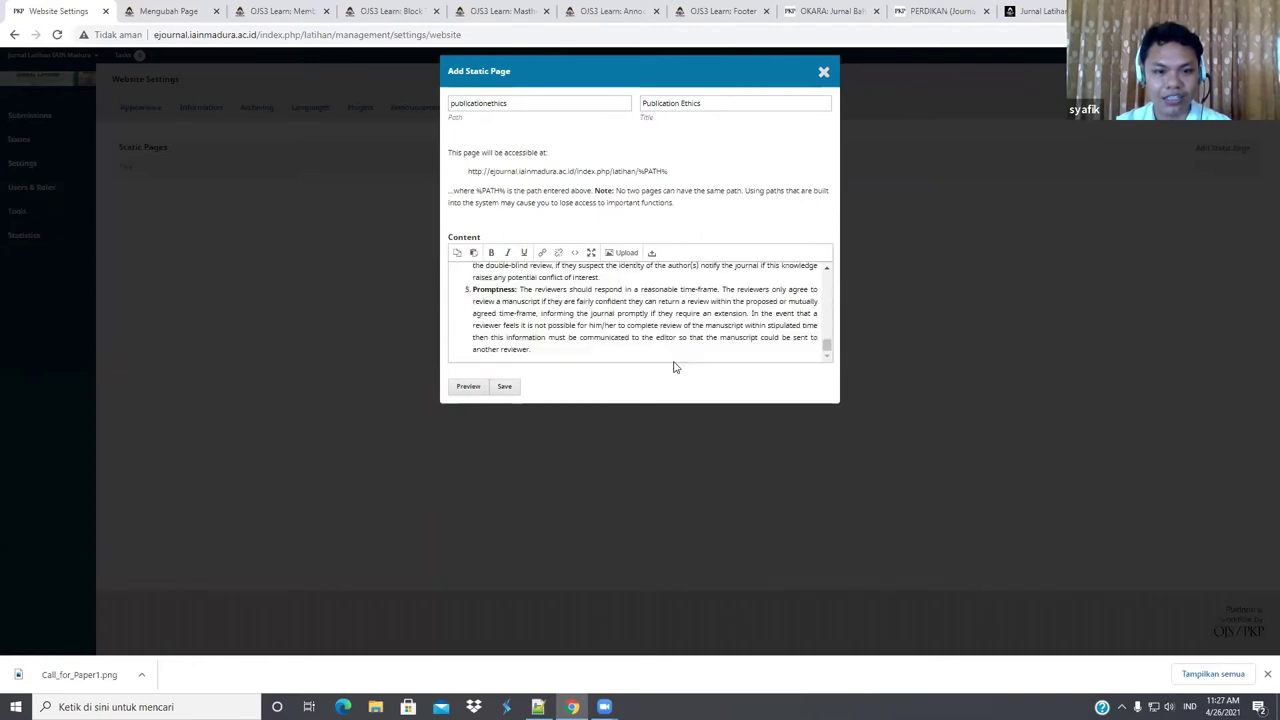
{"action": "scroll", "coordinate": [674, 358], "scroll_direction": "up", "scroll_amount": 15}
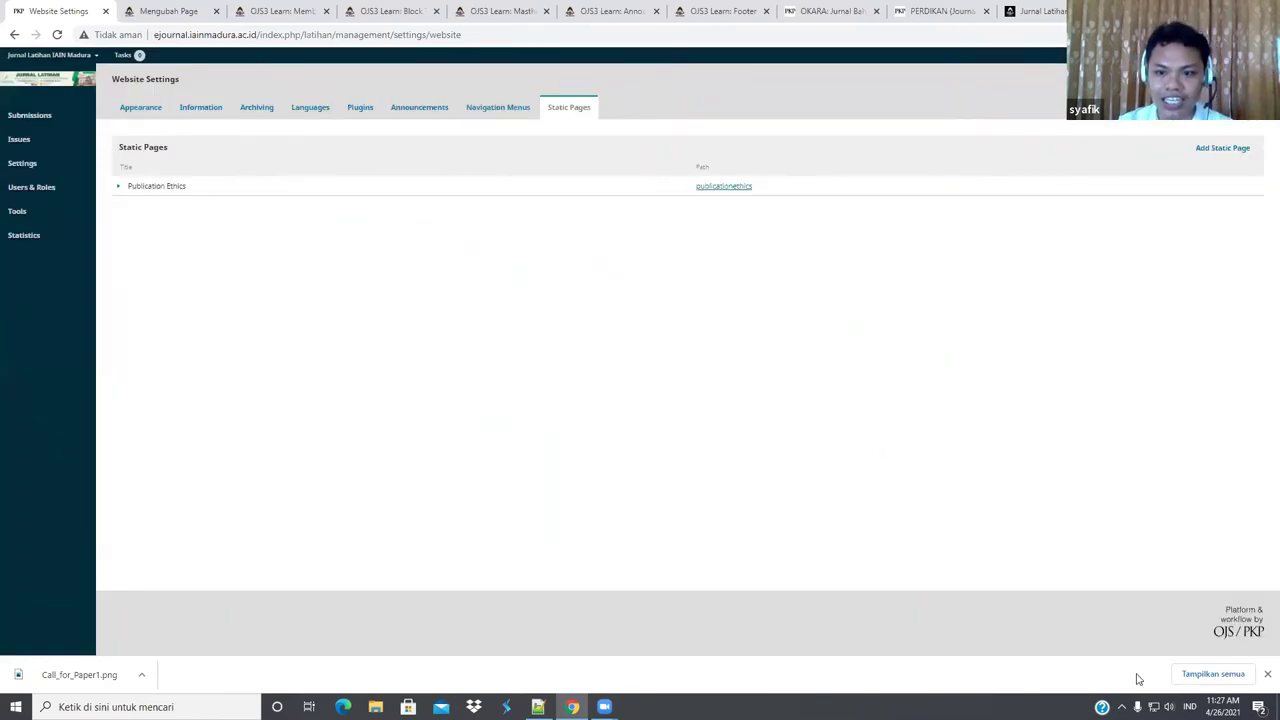
Check the Reviewer entry in the Jurnal Latihan homepage's main menu and return to the static pages settings
{"action": "key", "text": "ctrl+9"}
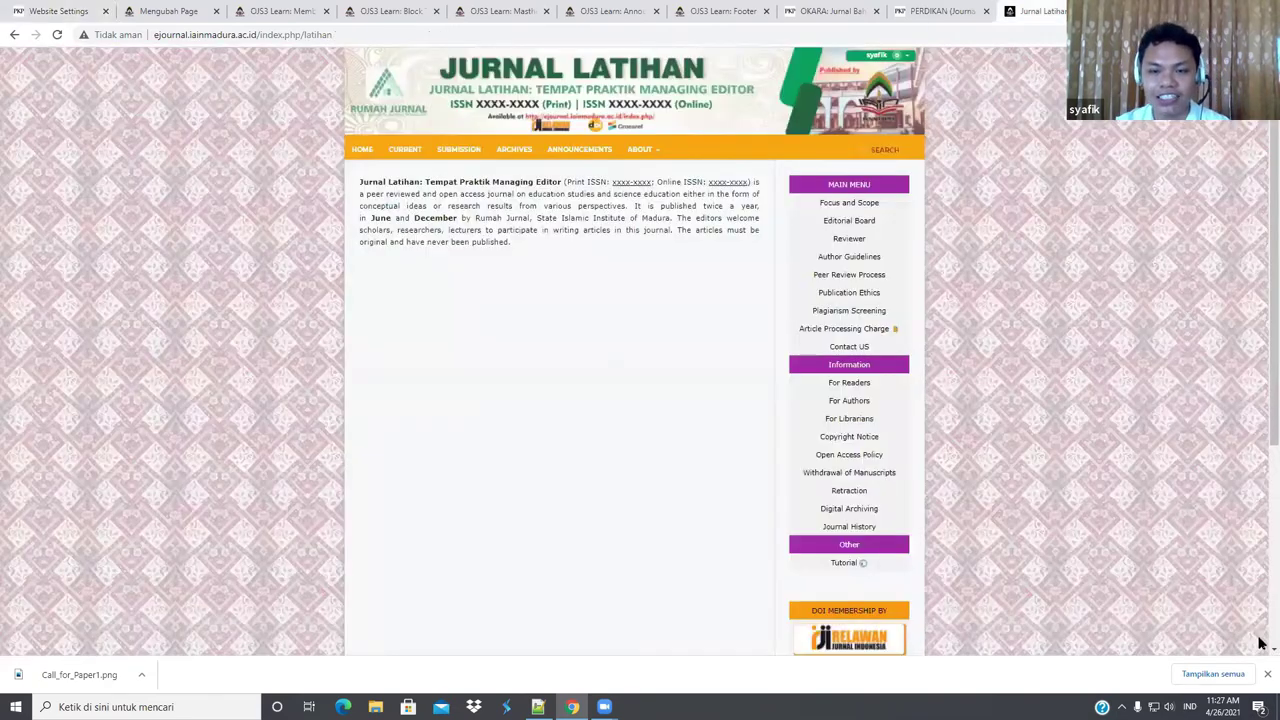
{"action": "left_click", "coordinate": [857, 239]}
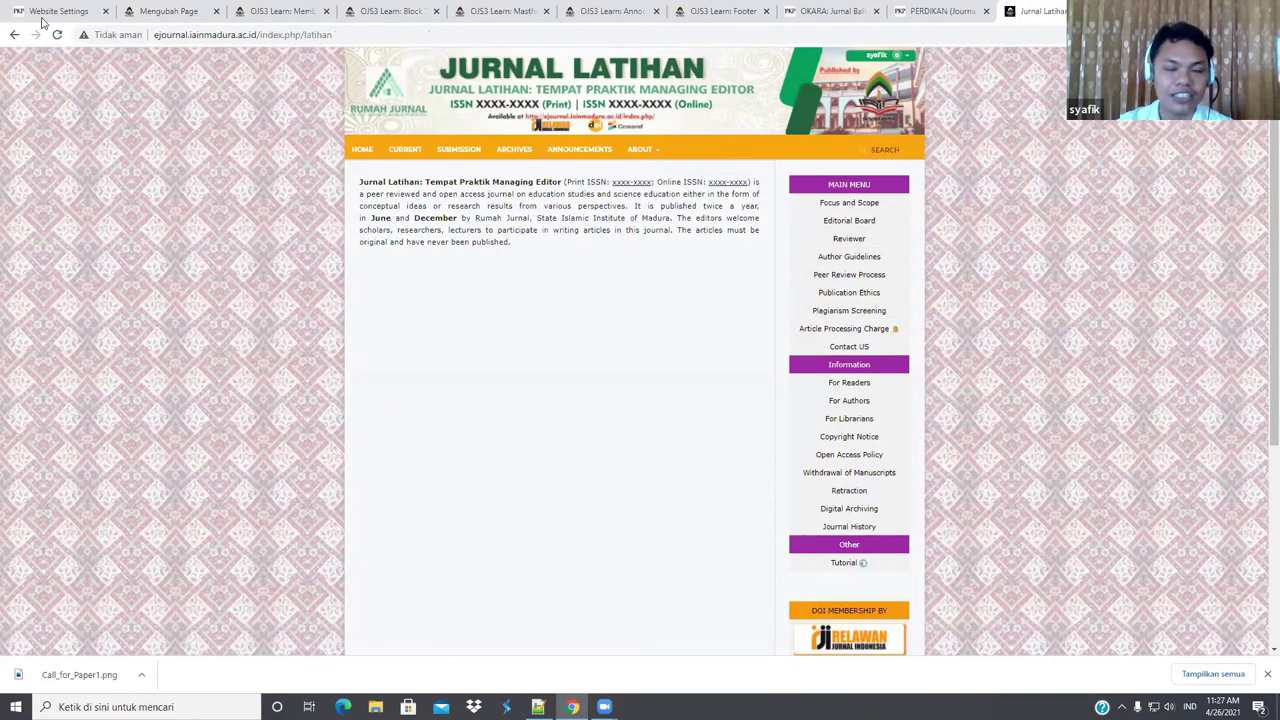
{"action": "key", "text": "ctrl+1"}
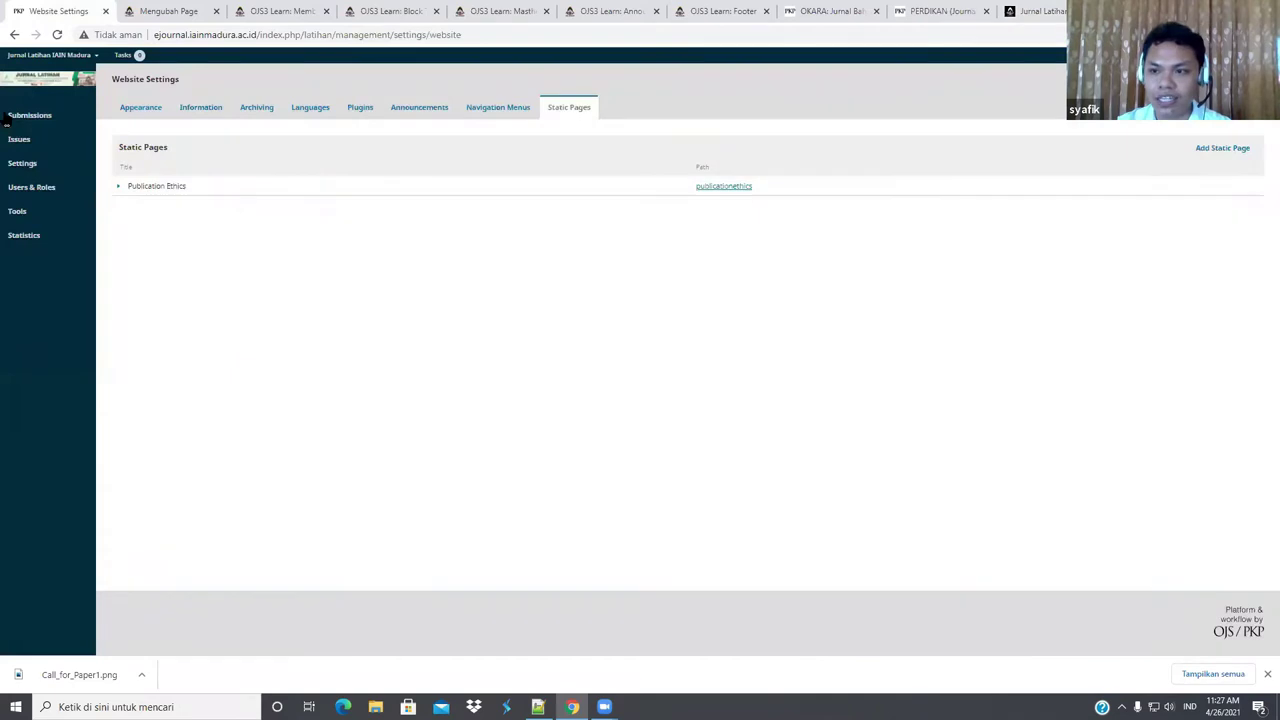
Start a new static page with the path reviewer and the title Reviewer
{"action": "left_click", "coordinate": [1226, 152]}
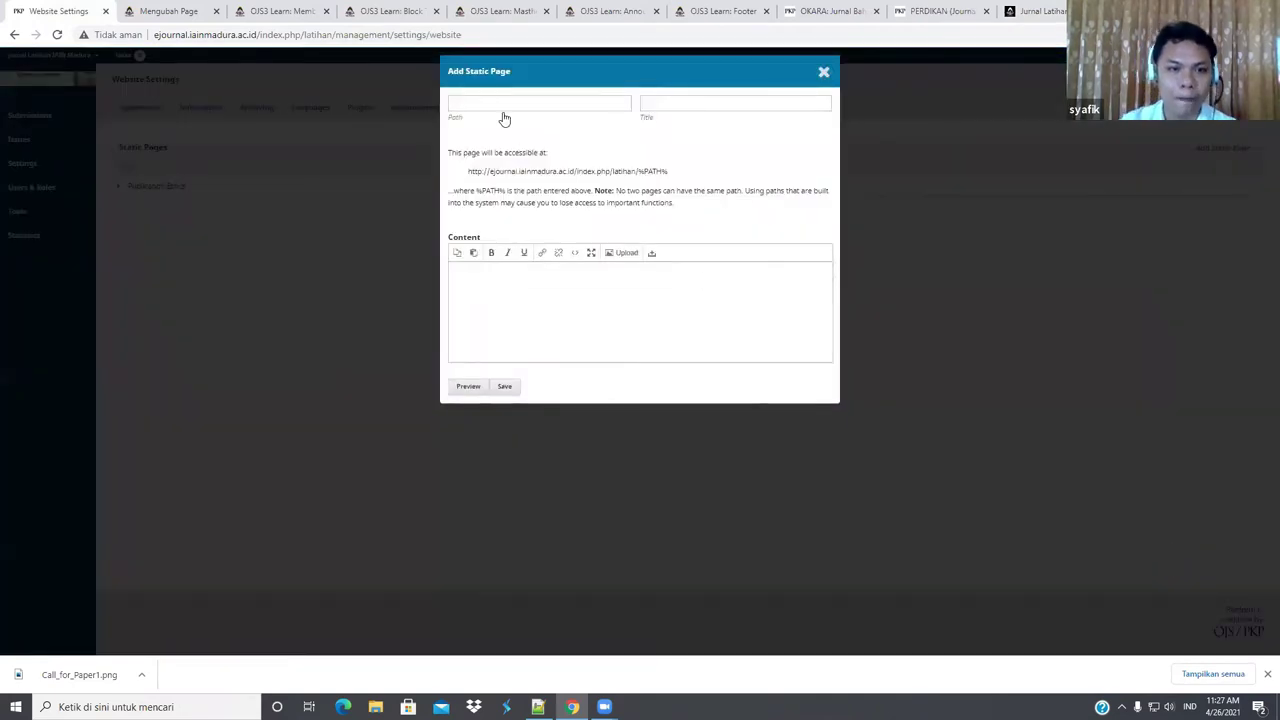
{"action": "left_click", "coordinate": [502, 105]}
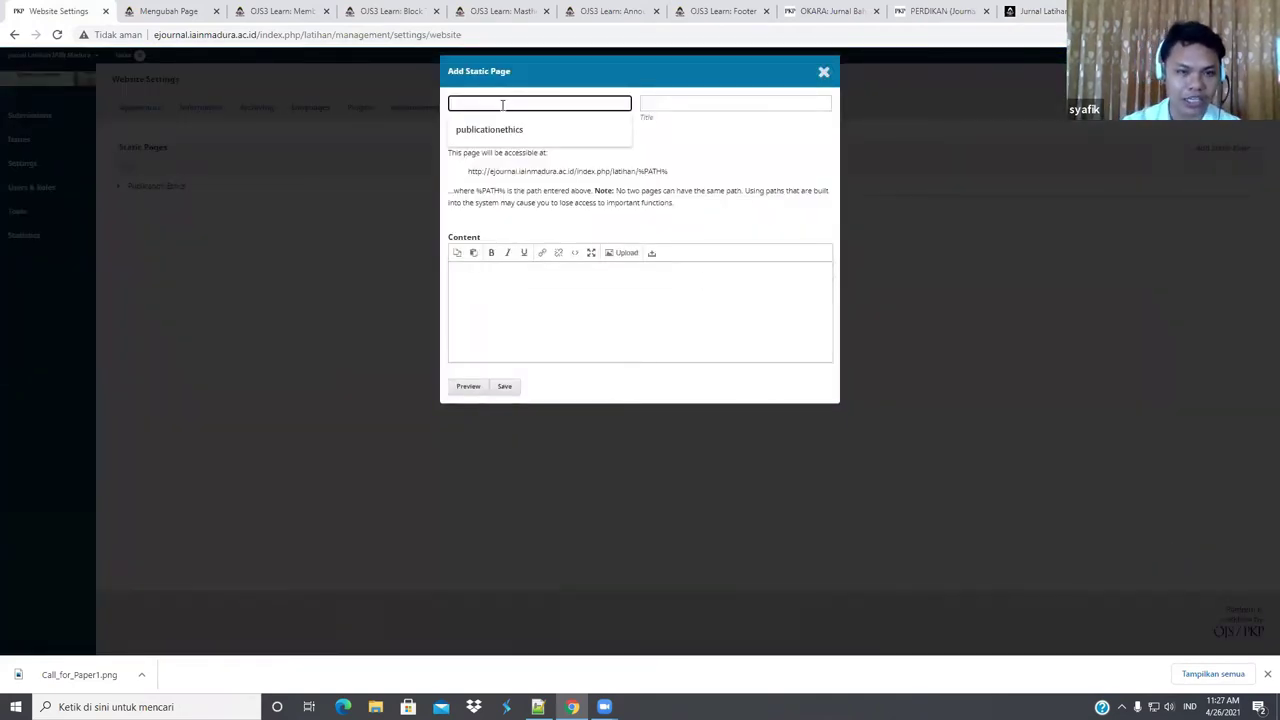
{"action": "type", "text": "f"}
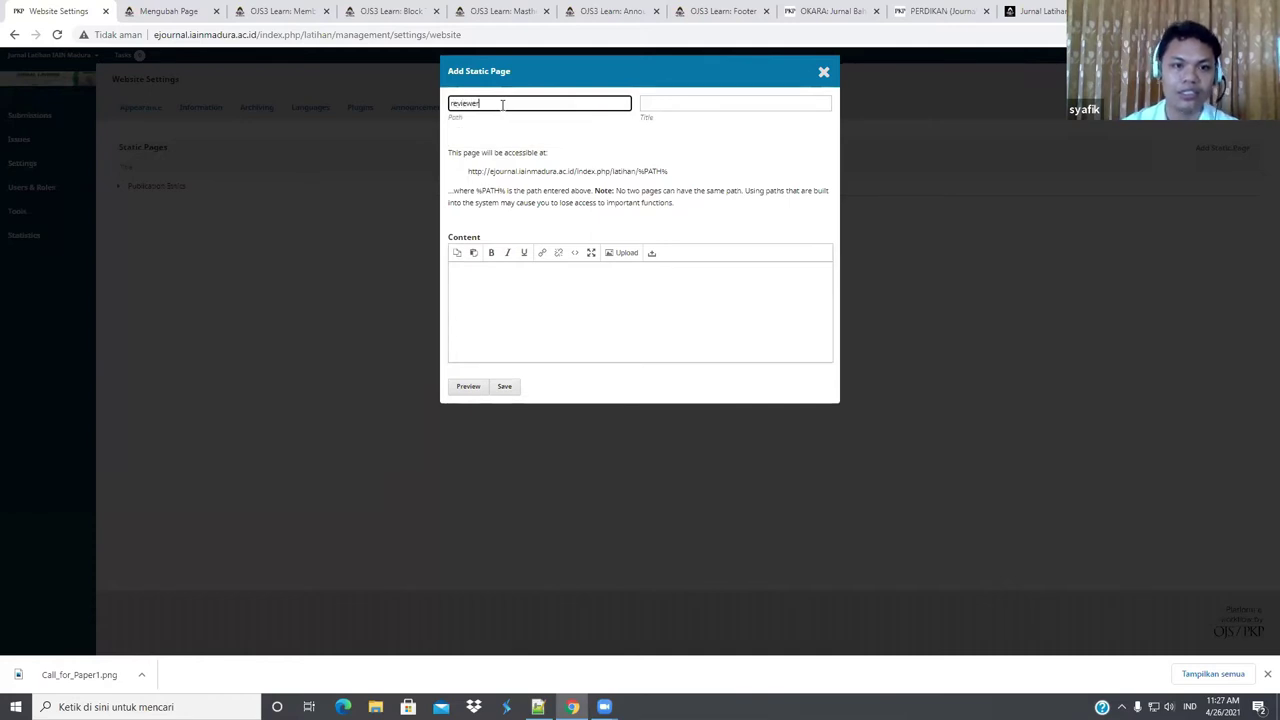
{"action": "left_click", "coordinate": [696, 101]}
{"action": "type", "text": "R"}
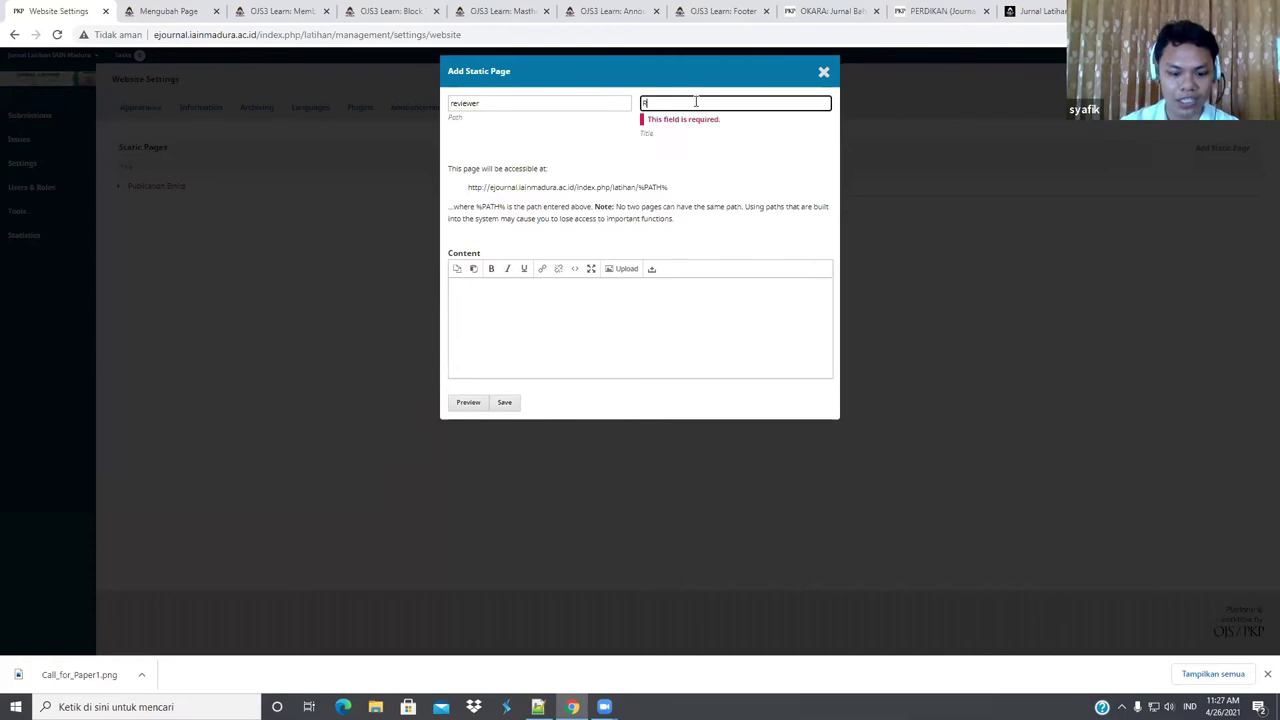
{"action": "type", "text": "eviewer"}
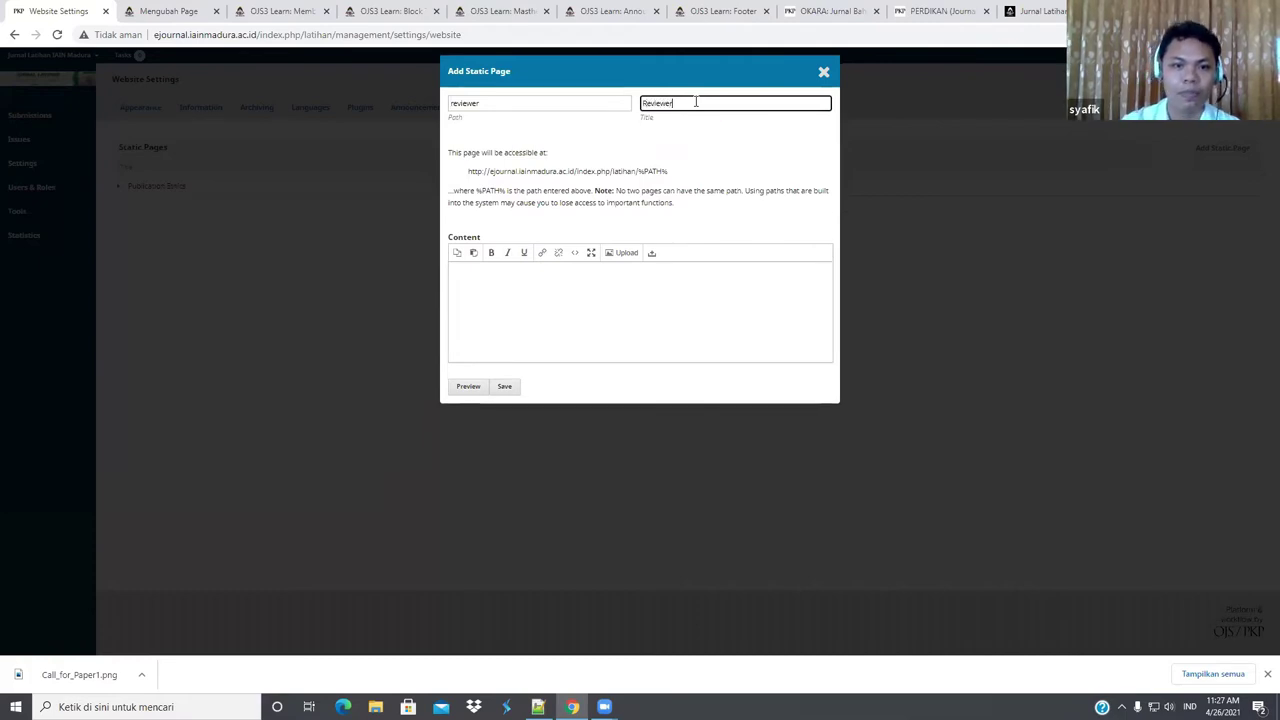
{"action": "left_click", "coordinate": [640, 311]}
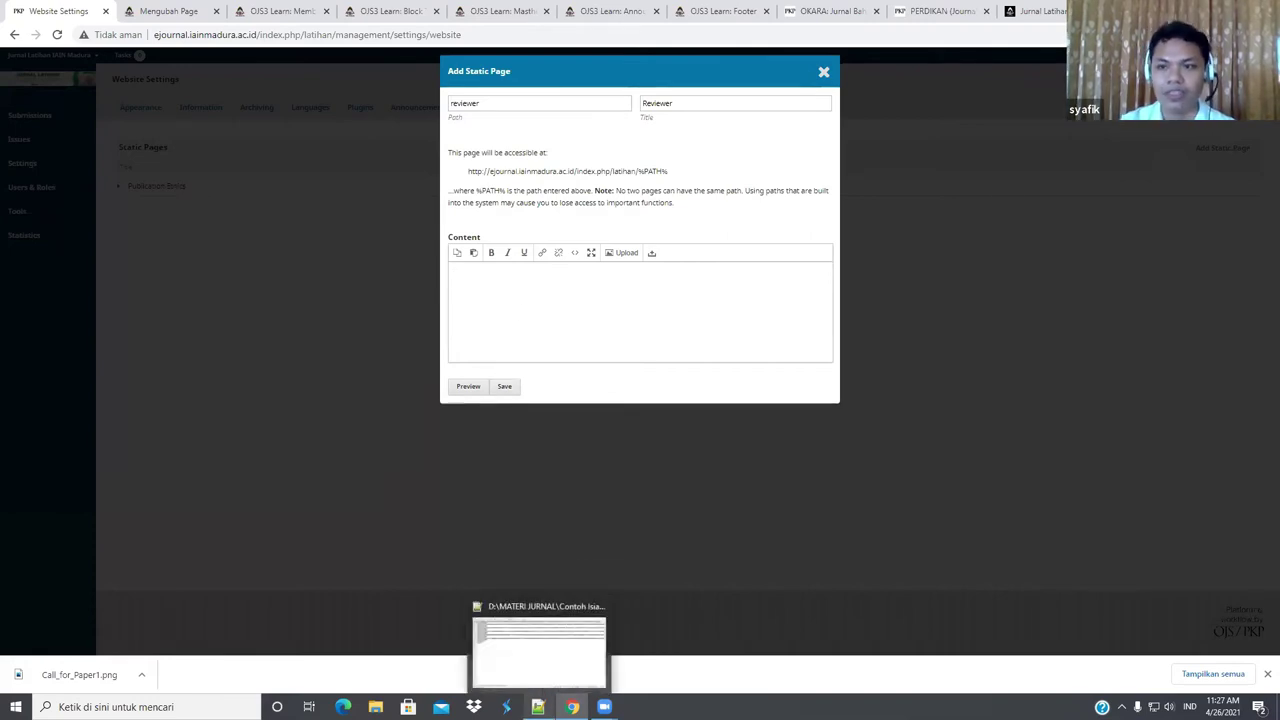
Copy all the HTML code of Contoh Isian Peer Reviewer.html in Notepad++ and return to the static page form in the browser
{"action": "left_click", "coordinate": [538, 707]}
{"action": "left_click", "coordinate": [893, 55]}
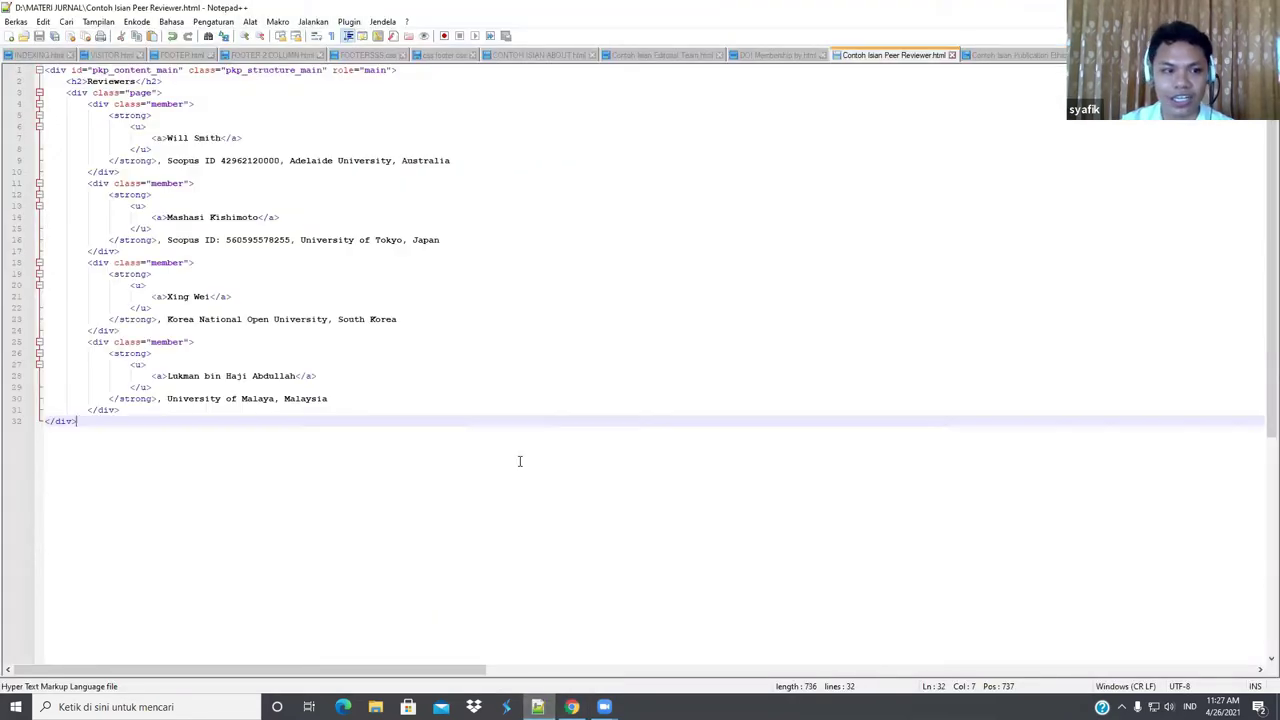
{"action": "key", "text": "ctrl+a"}
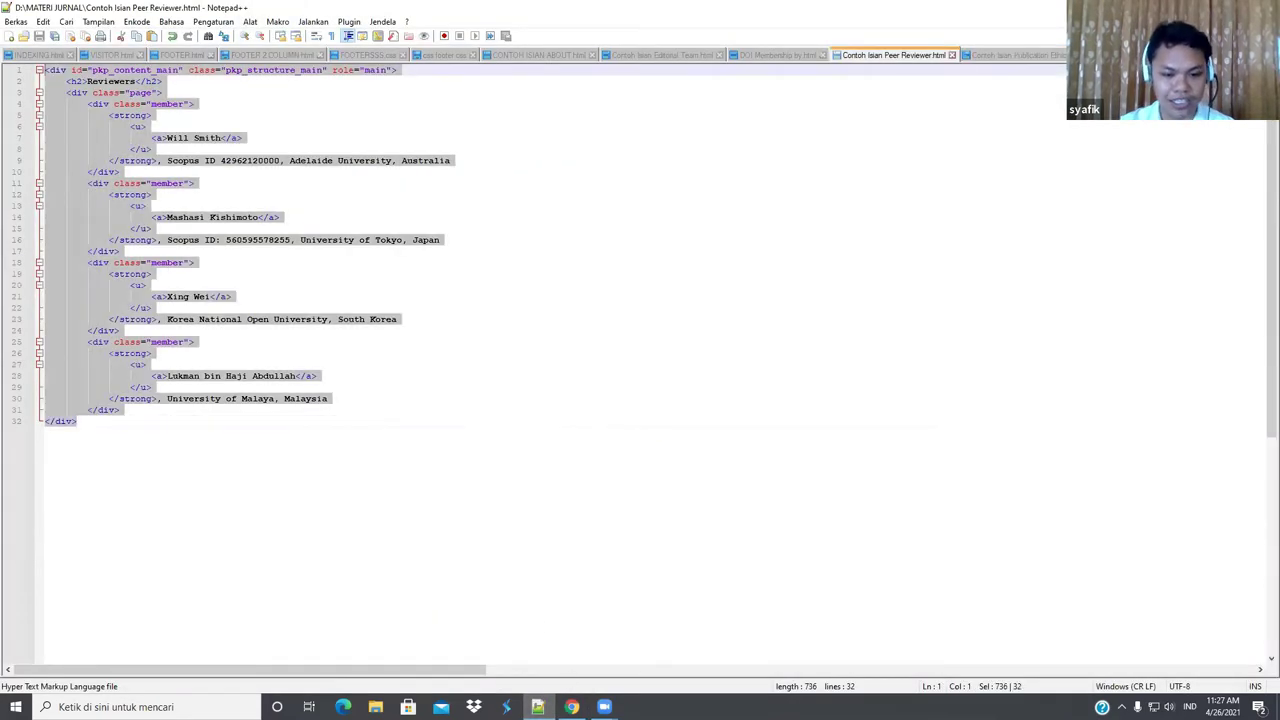
{"action": "left_click", "coordinate": [571, 707]}
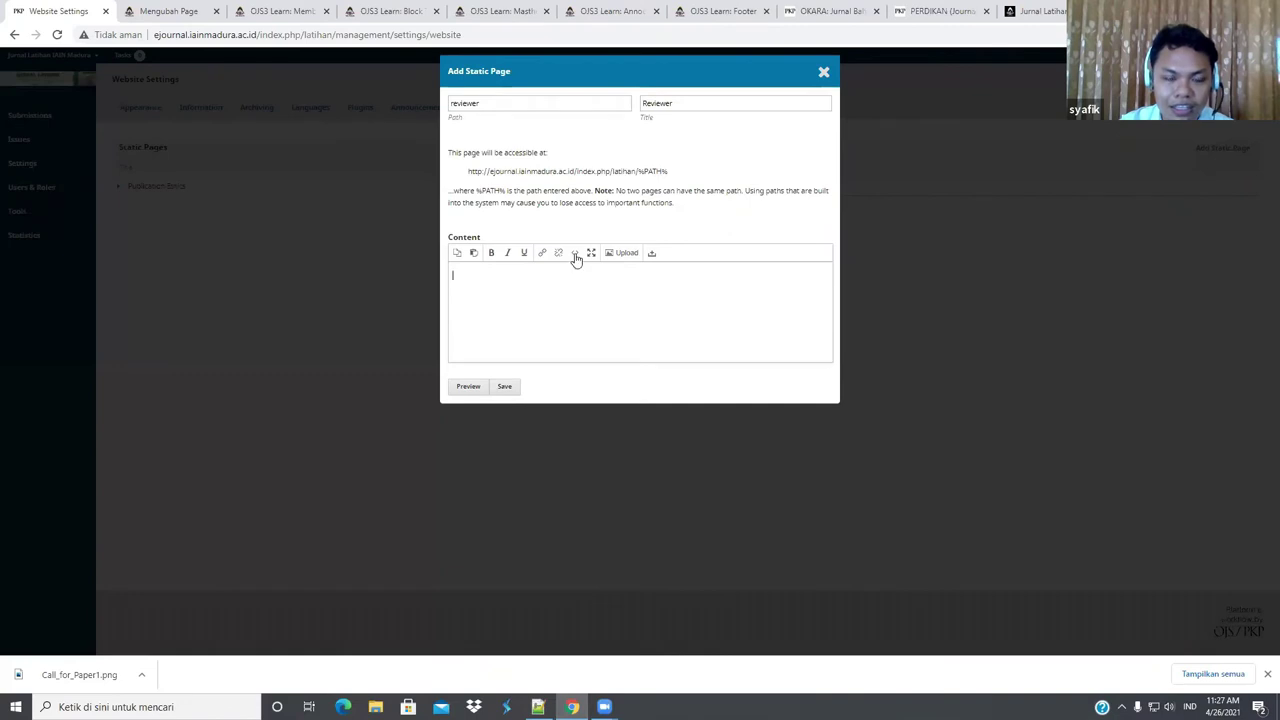
Insert the copied peer reviewer HTML as the source code of the Reviewer page's content
{"action": "left_click", "coordinate": [575, 255]}
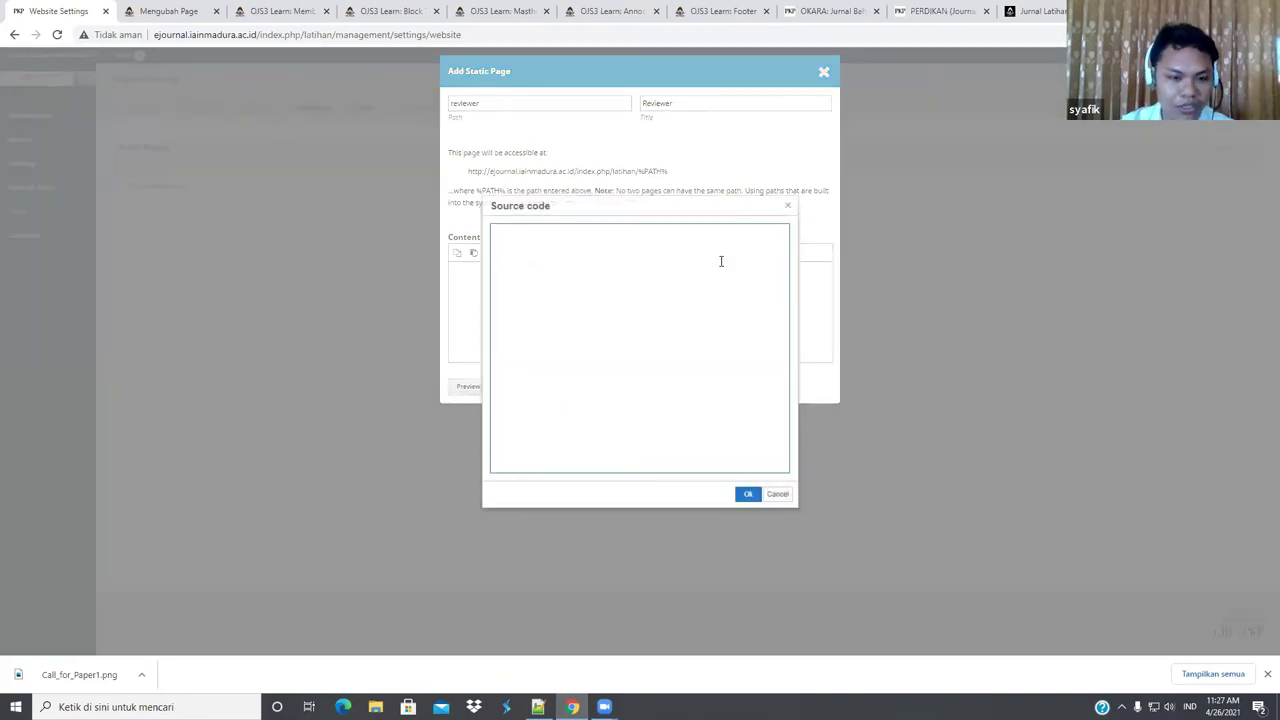
{"action": "key", "text": "ctrl+v"}
{"action": "left_click", "coordinate": [748, 494]}
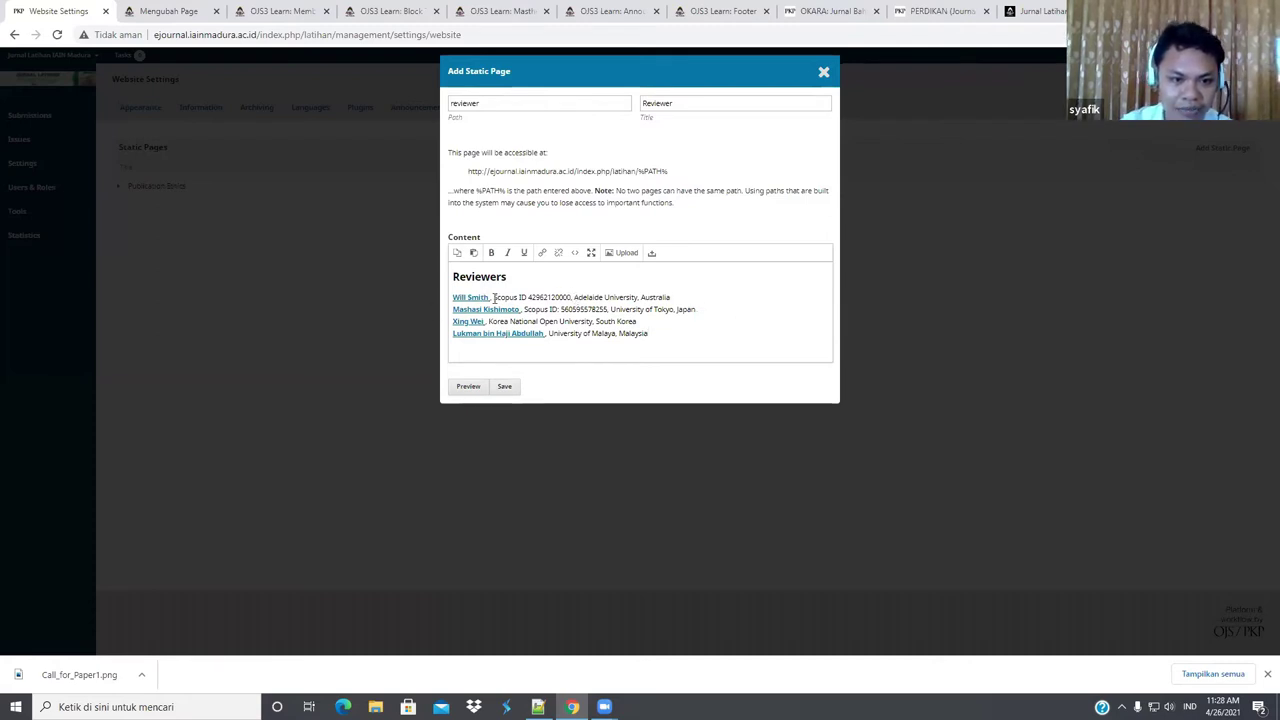
{"action": "left_click_drag", "start_coordinate": [493, 297], "coordinate": [571, 297]}
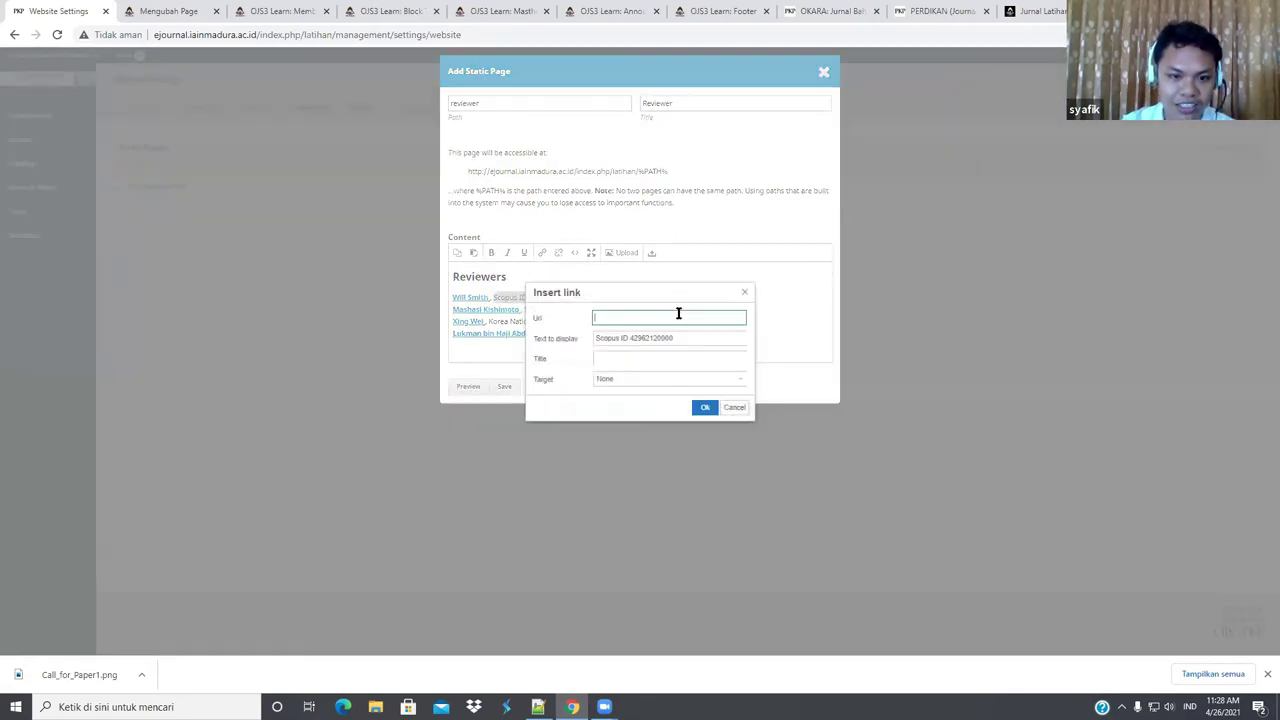
{"action": "left_click", "coordinate": [678, 316]}
{"action": "type", "text": "www.scopus.com"}
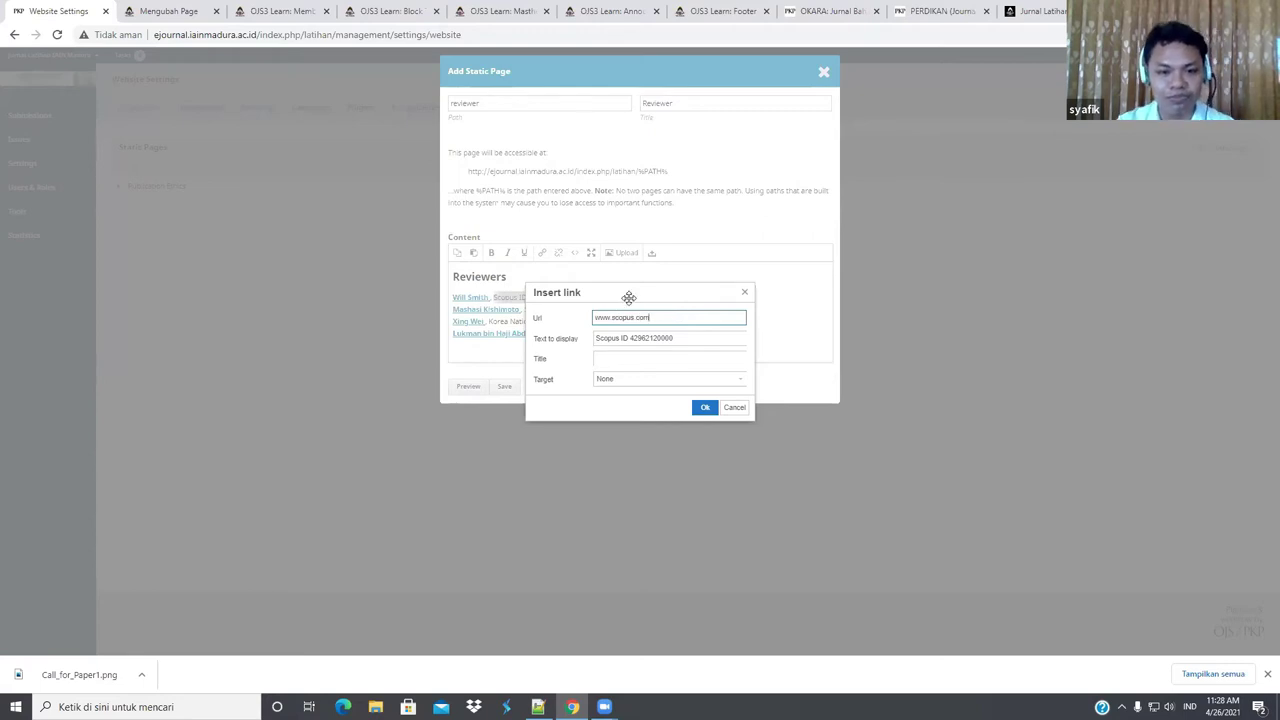
{"action": "left_click", "coordinate": [705, 407]}
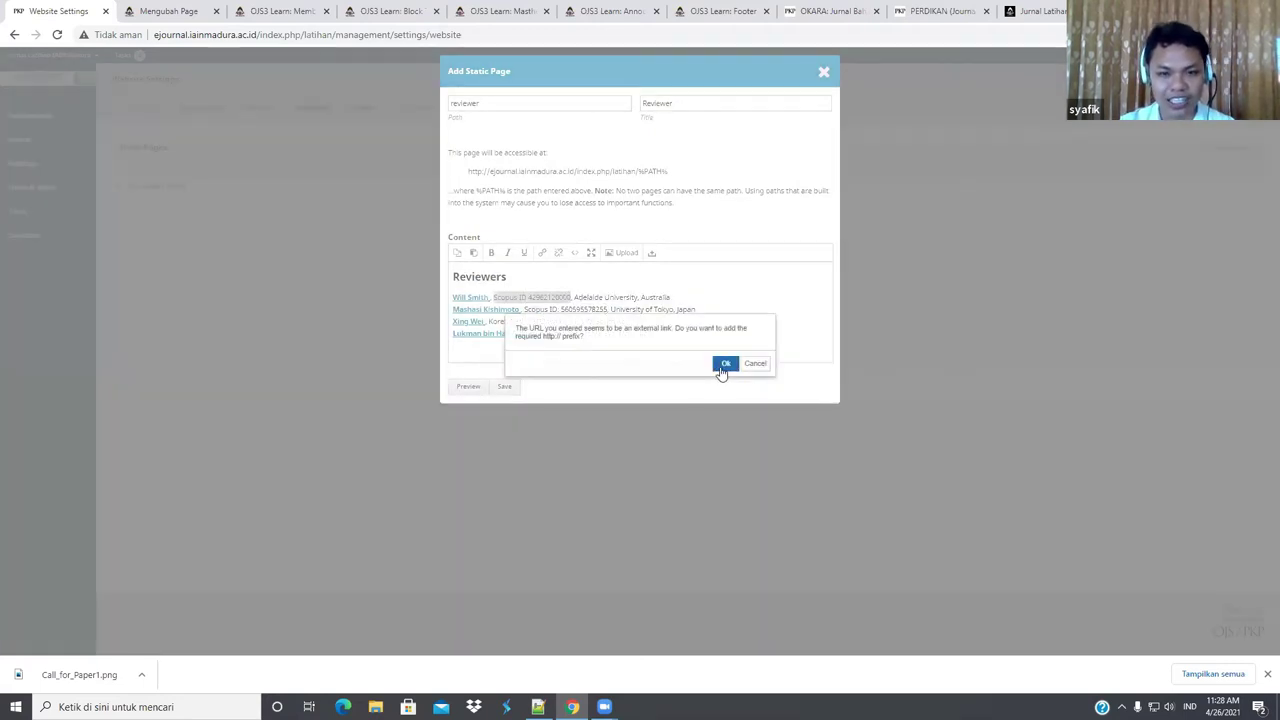
{"action": "key", "text": "Return"}
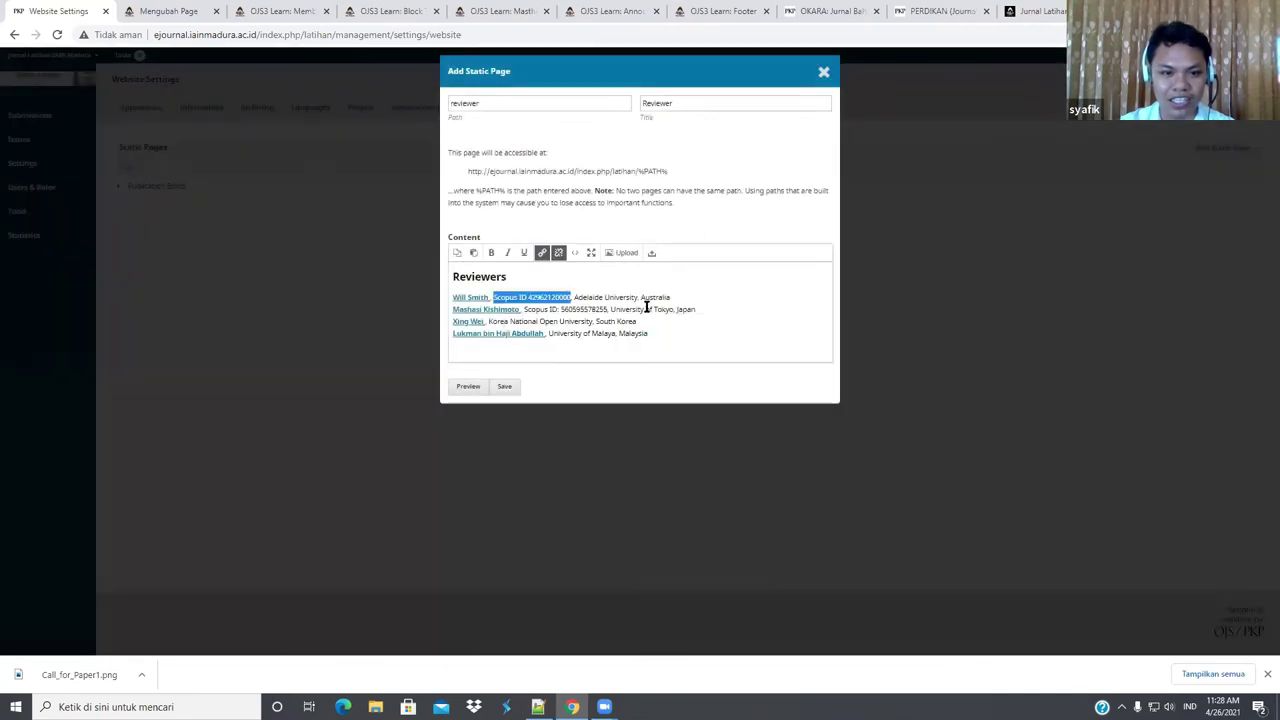
{"action": "left_click", "coordinate": [548, 297]}
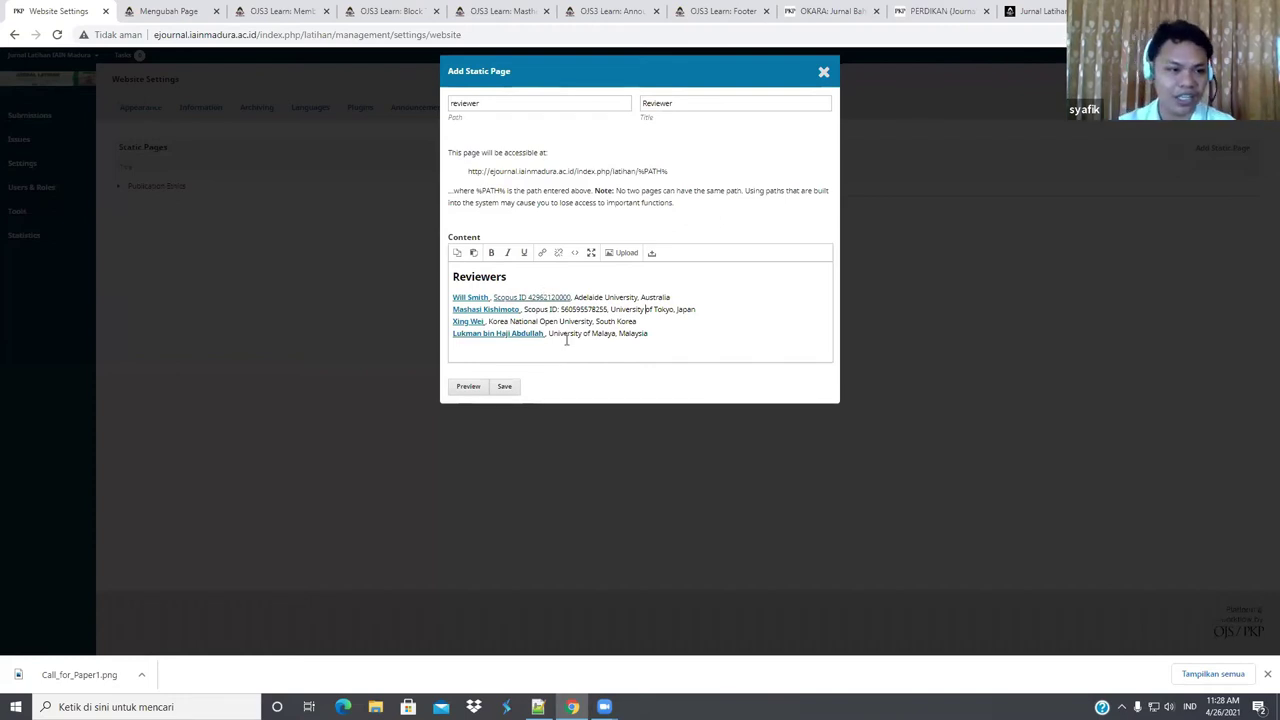
{"action": "left_click", "coordinate": [505, 389]}
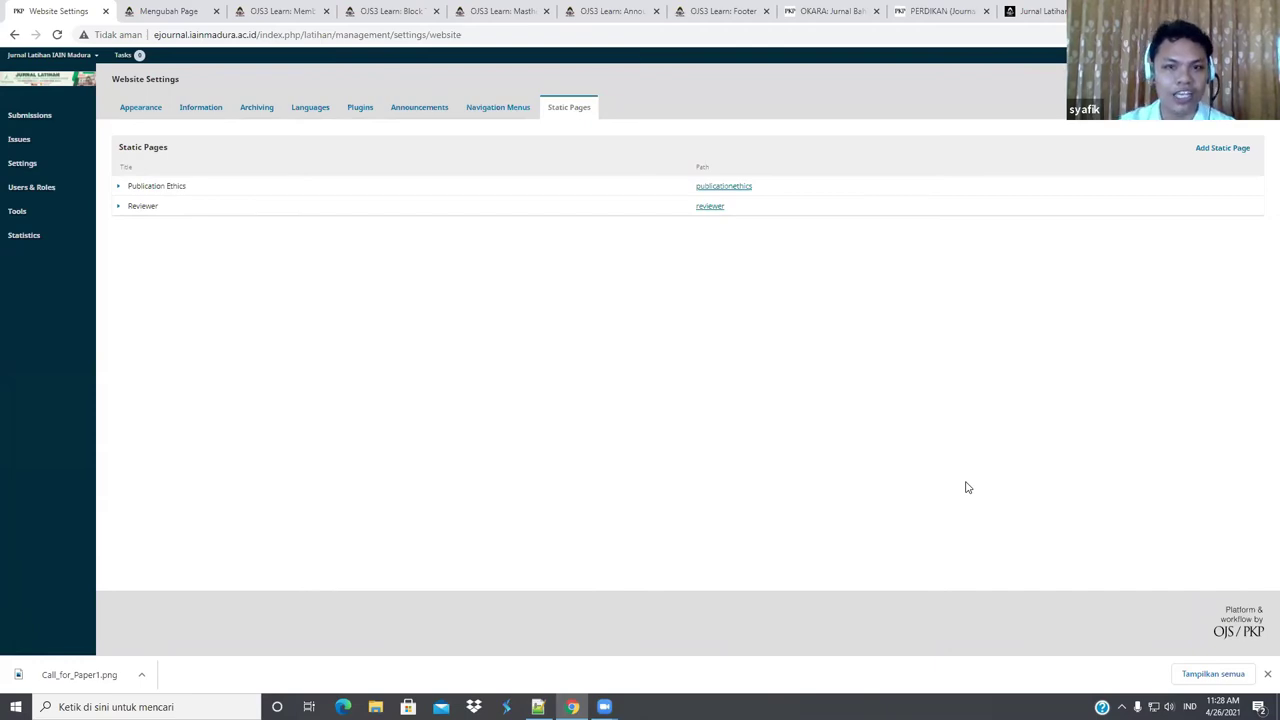
Copy the link address of the publicationethics static page from the static pages list
{"action": "left_click", "coordinate": [1035, 9]}
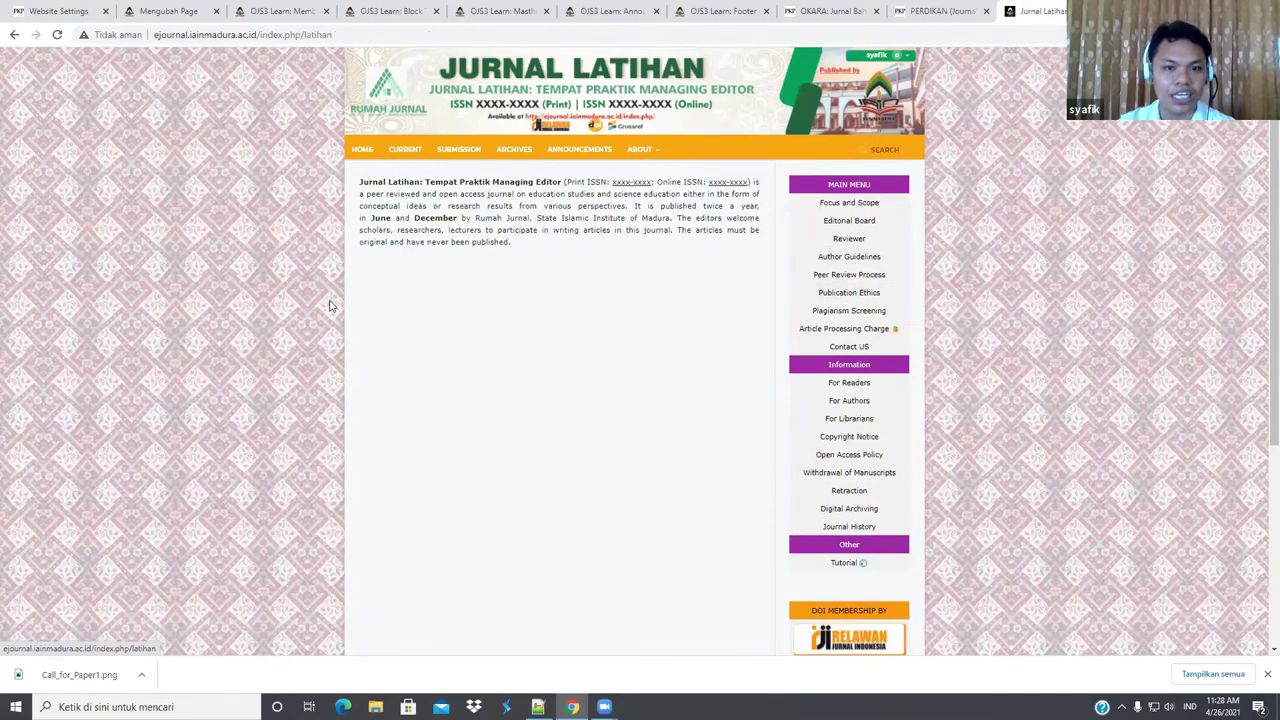
{"action": "key", "text": "ctrl+1"}
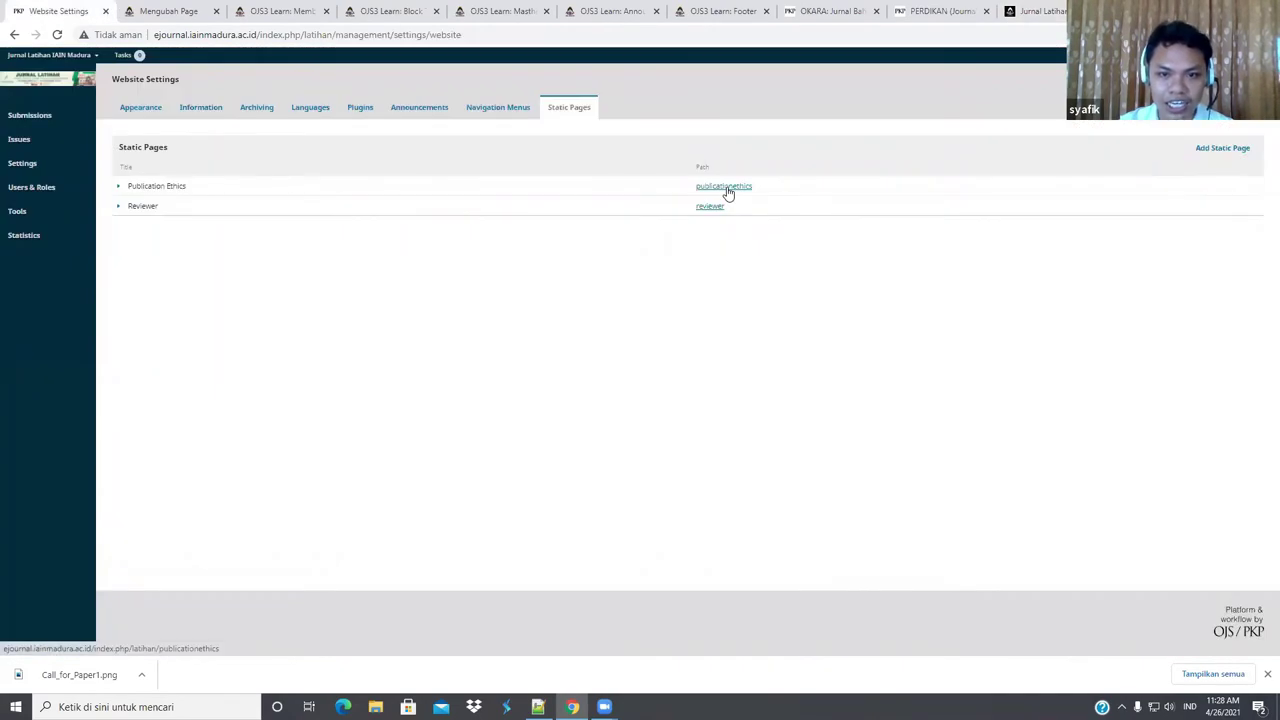
{"action": "right_click", "coordinate": [729, 191]}
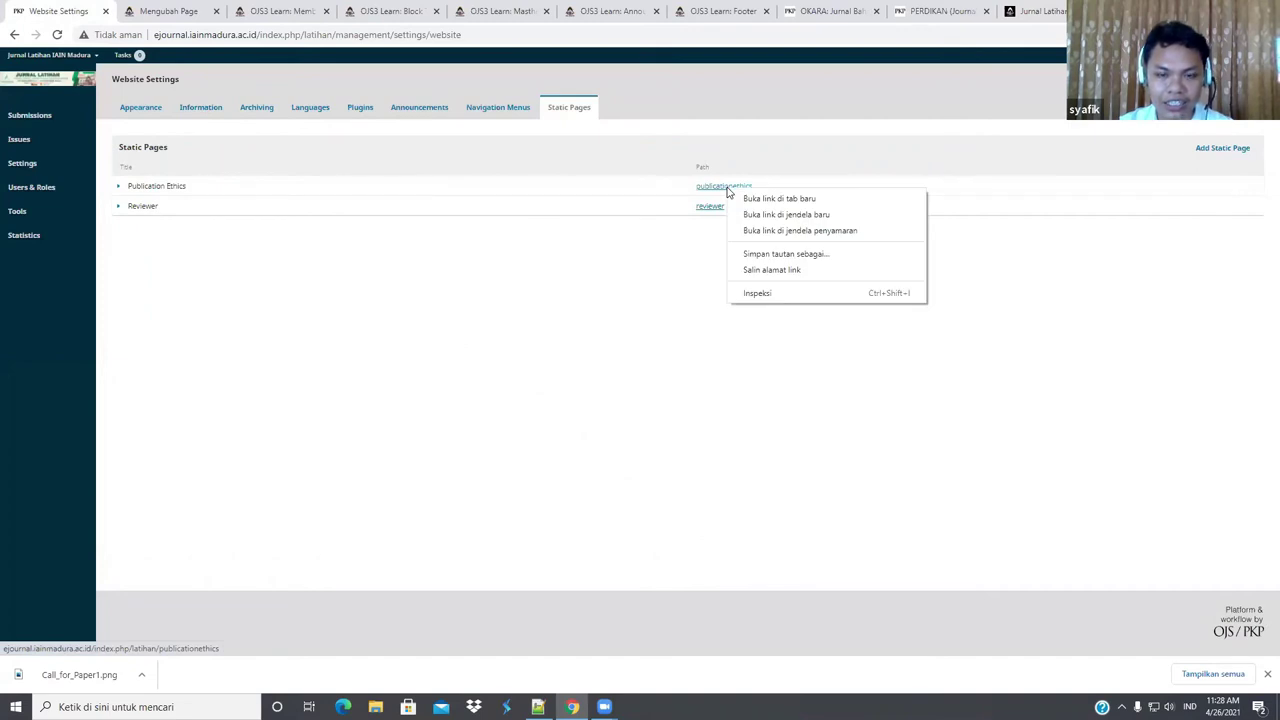
{"action": "left_click", "coordinate": [784, 272]}
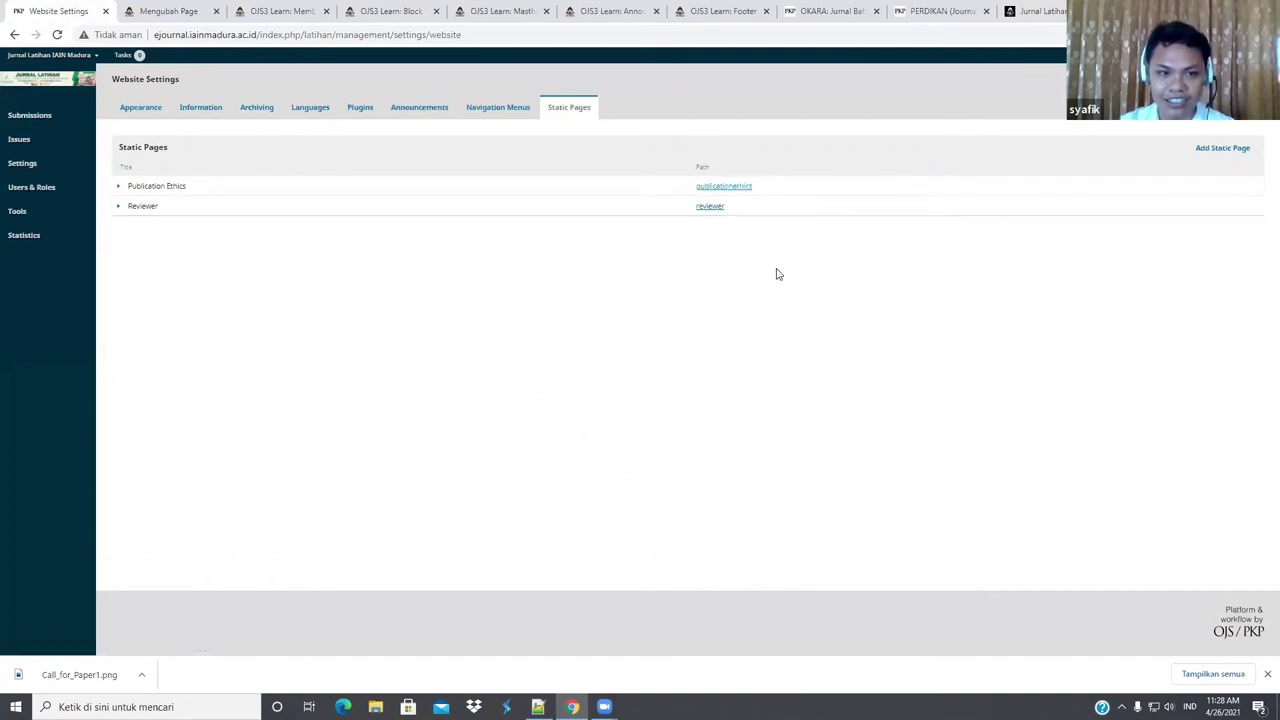
Open the list of custom blocks of the Custom Block Manager plugin in the website settings
{"action": "left_click", "coordinate": [1038, 8]}
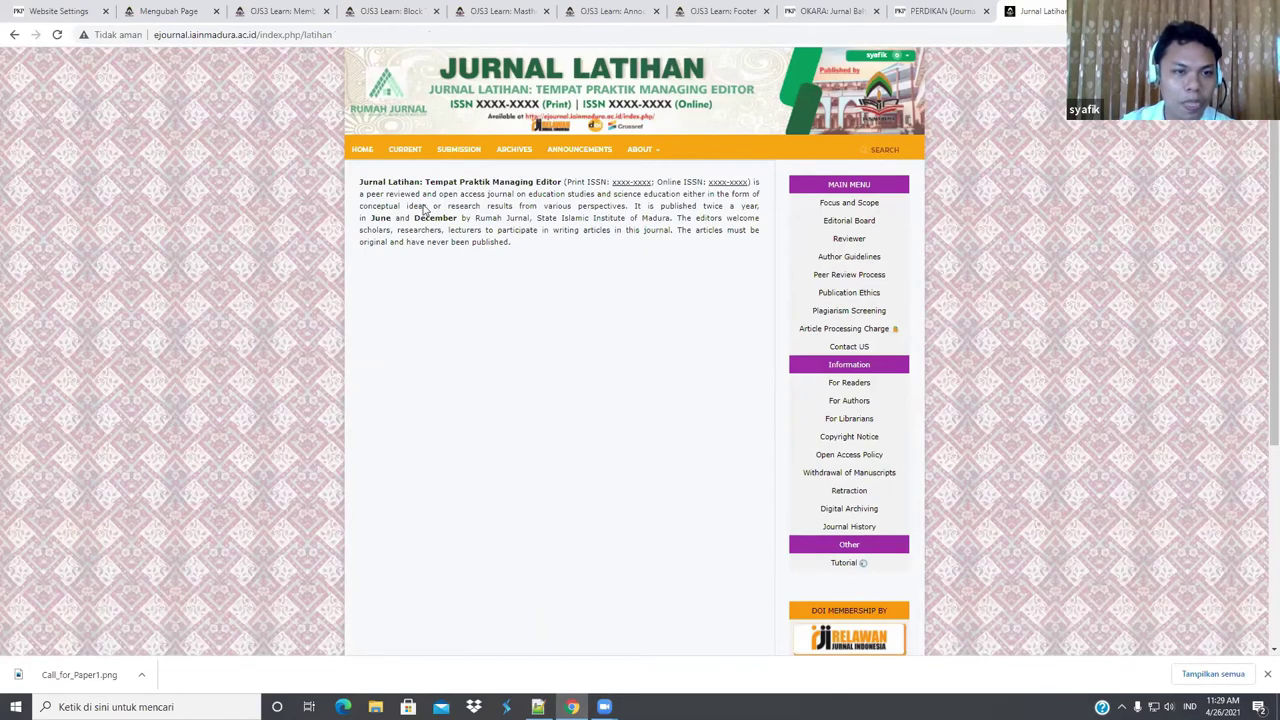
{"action": "key", "text": "ctrl+1"}
{"action": "left_click", "coordinate": [362, 110]}
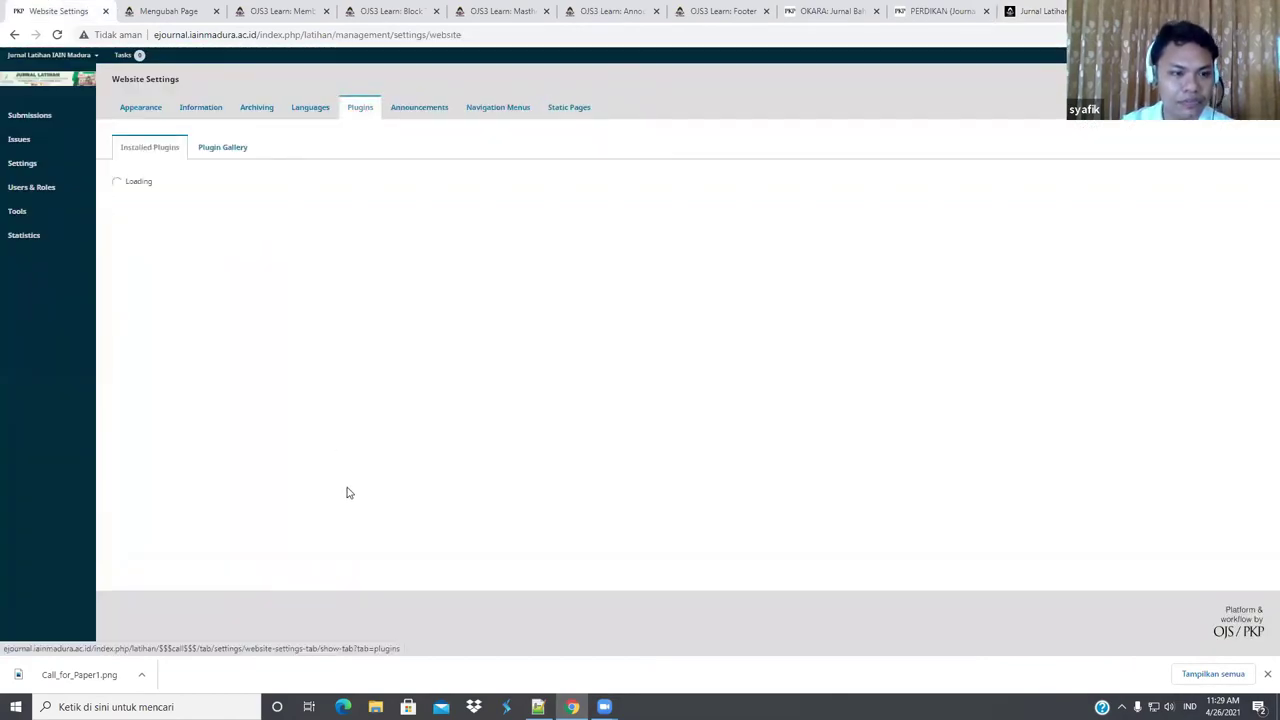
{"action": "scroll", "coordinate": [926, 442], "scroll_direction": "down", "scroll_amount": 2}
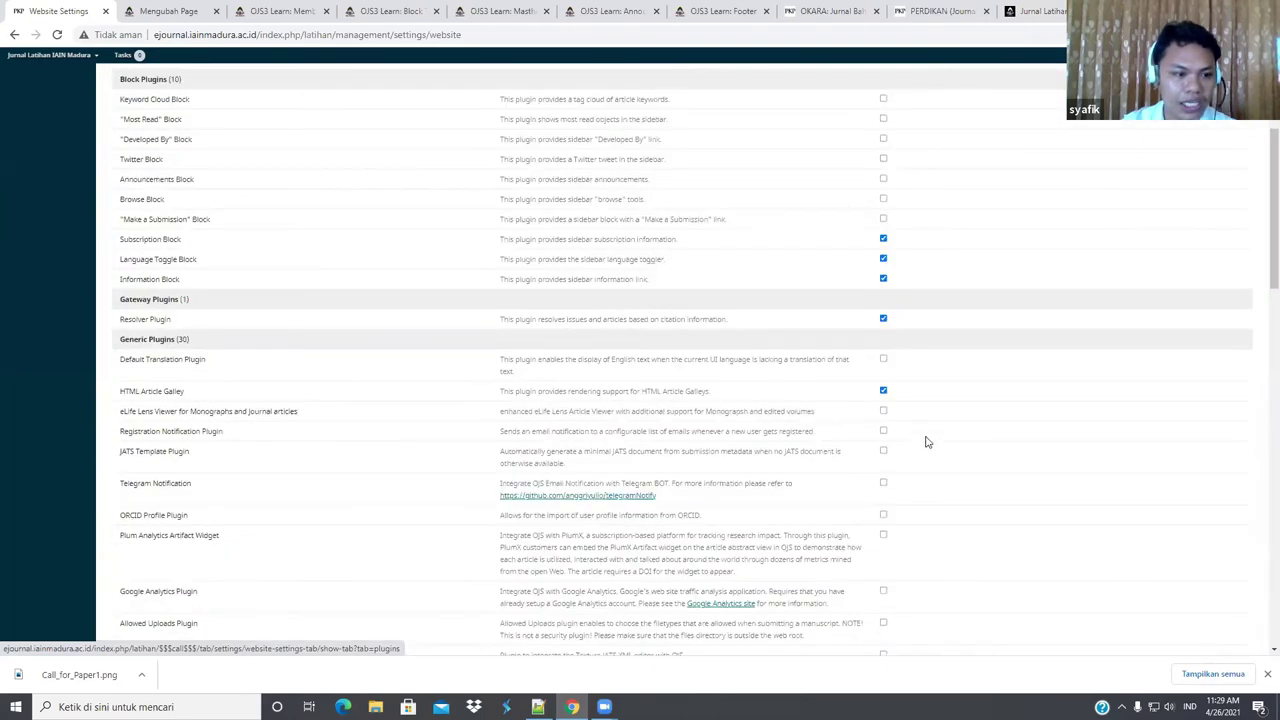
{"action": "scroll", "coordinate": [926, 442], "scroll_direction": "down", "scroll_amount": 5}
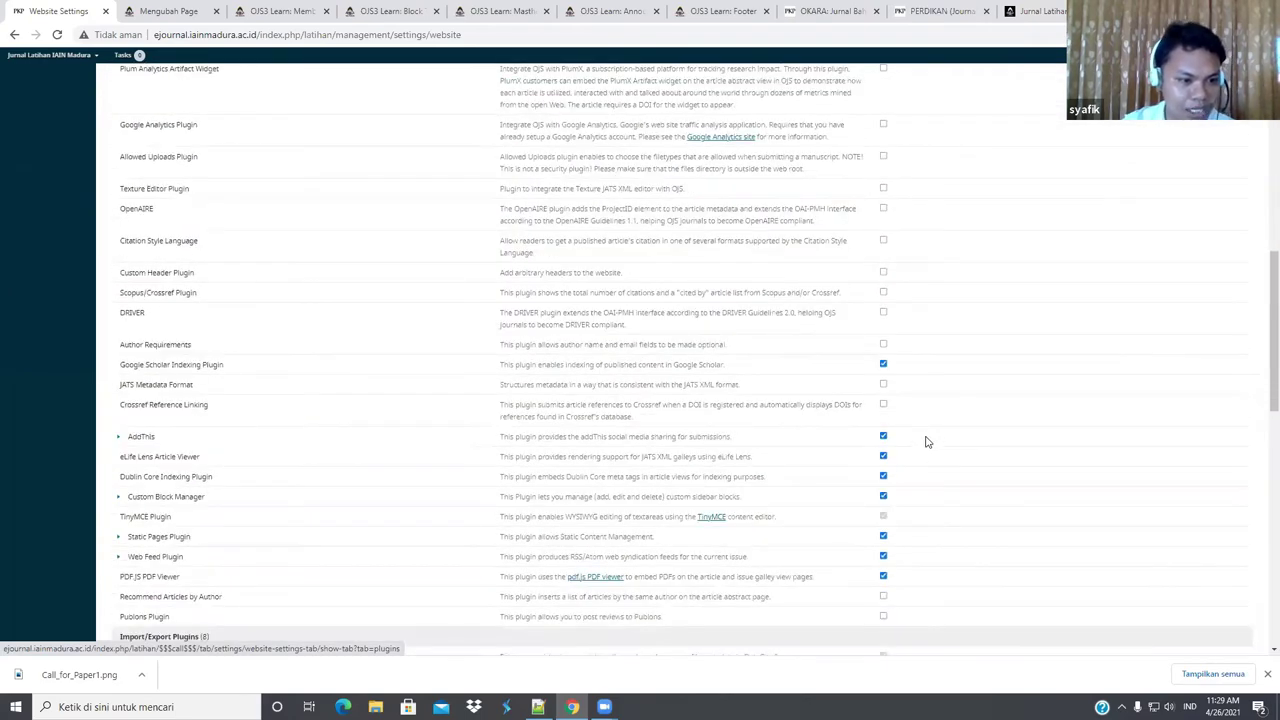
{"action": "scroll", "coordinate": [926, 442], "scroll_direction": "down", "scroll_amount": 2}
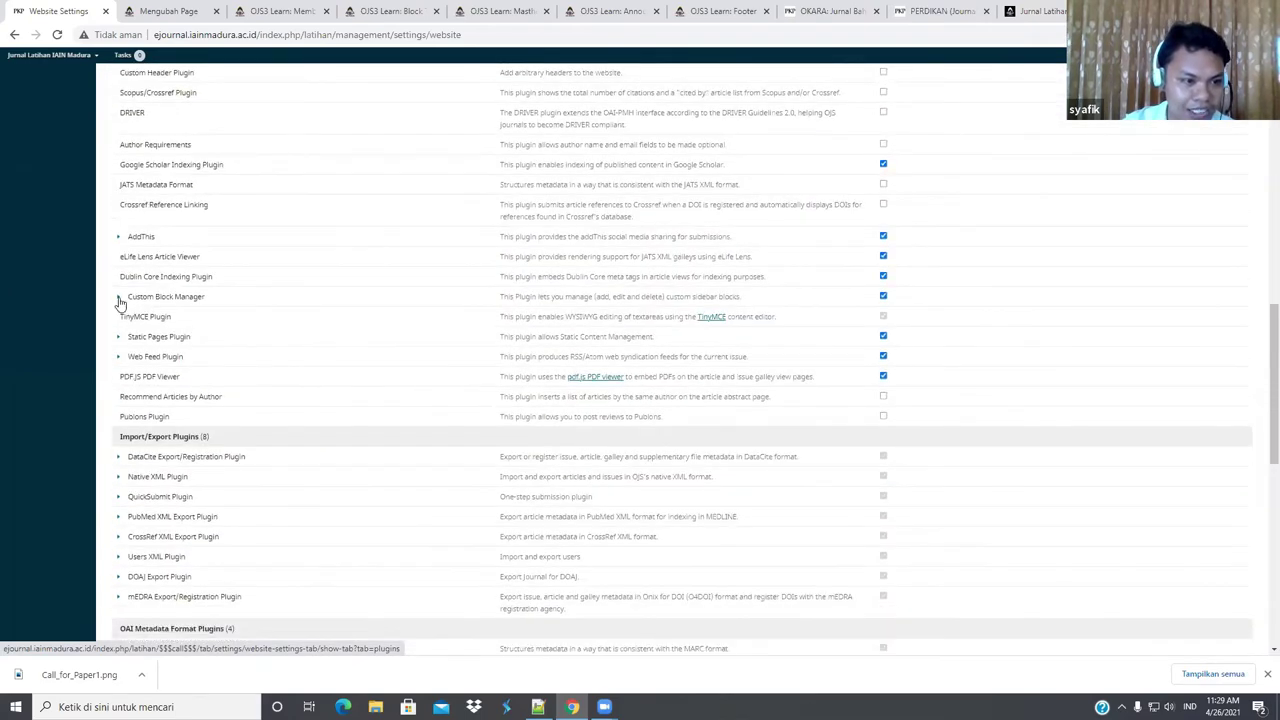
{"action": "left_click", "coordinate": [118, 300]}
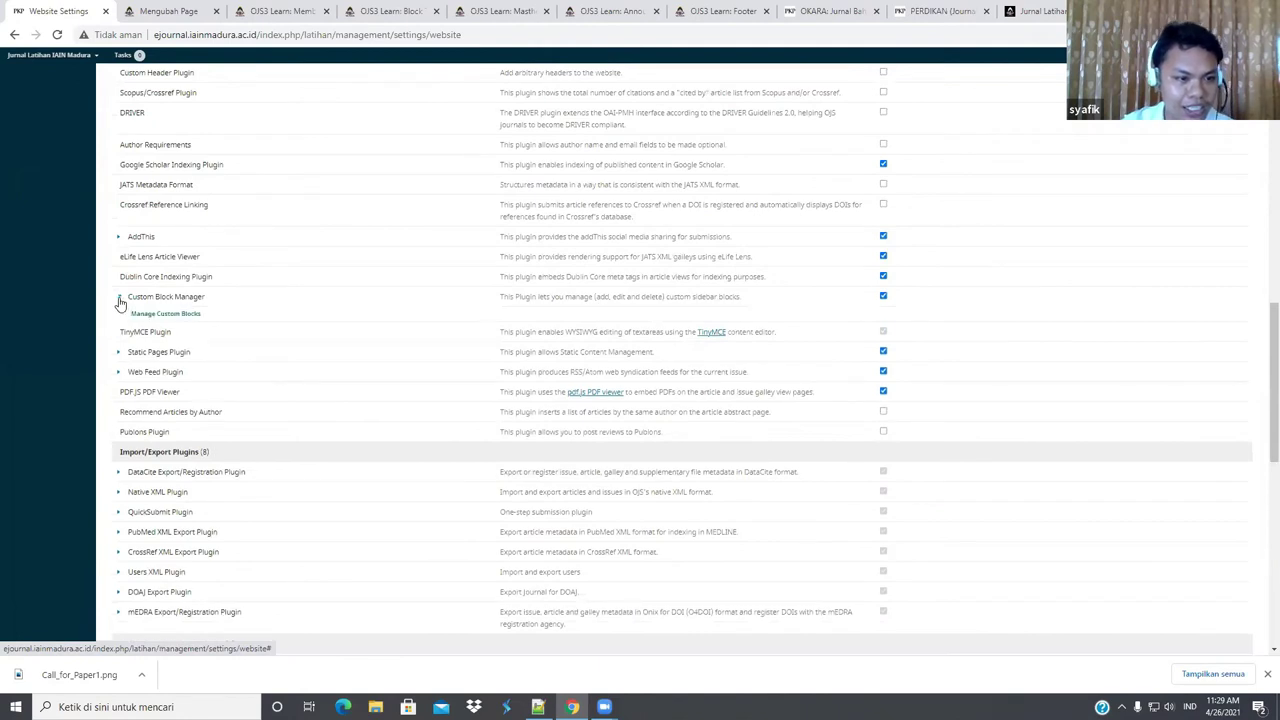
{"action": "left_click", "coordinate": [184, 316]}
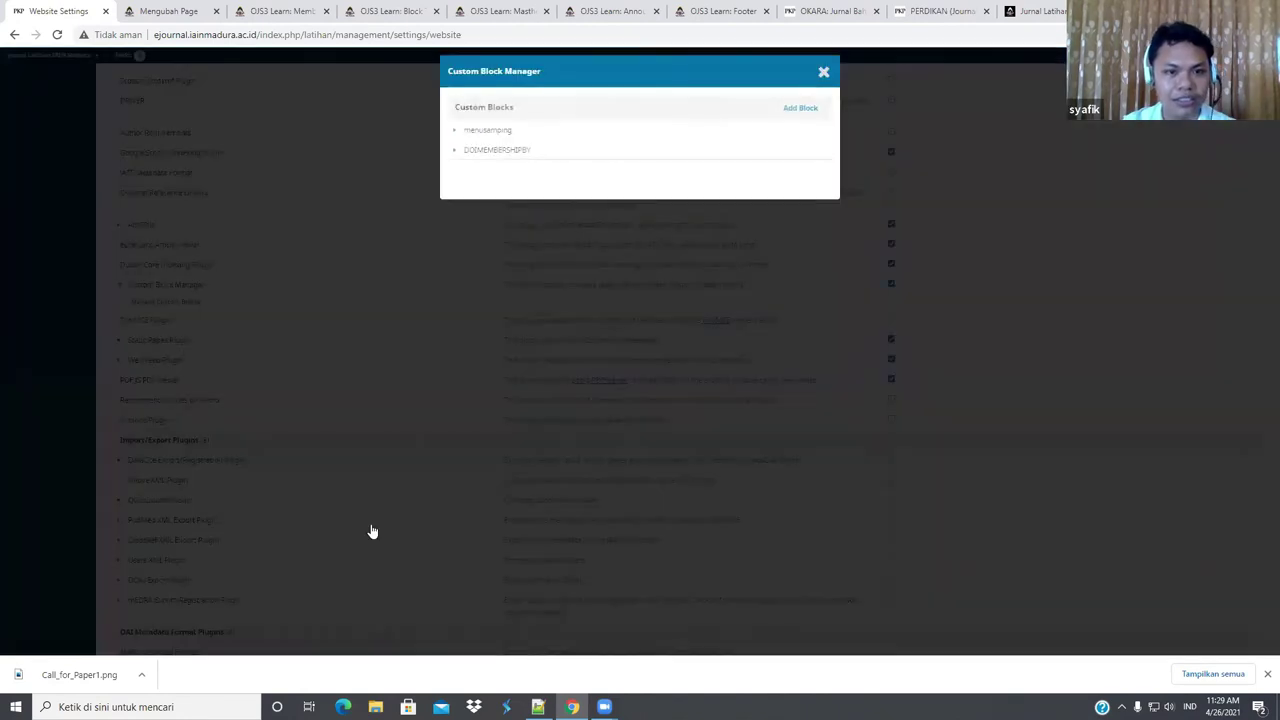
Link the Publication Ethics entry in the menusamping block to the copied publicationethics page address, save the block and close the block list
{"action": "left_click", "coordinate": [456, 136]}
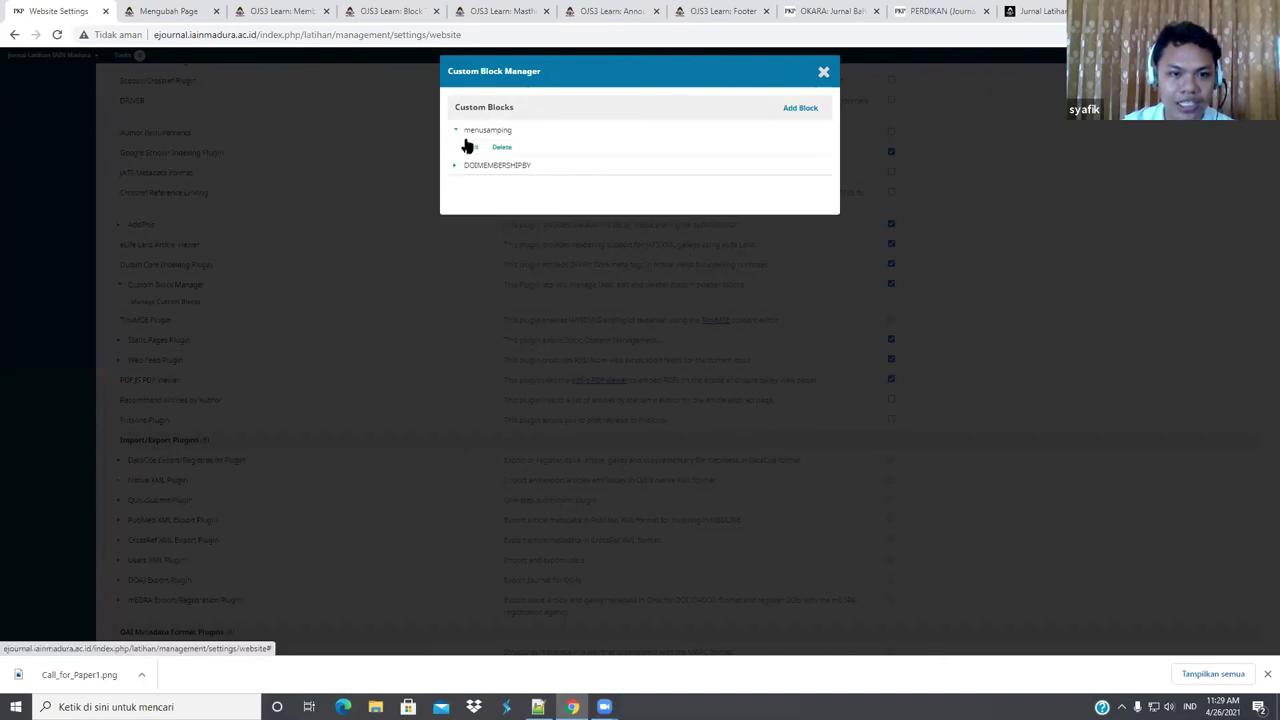
{"action": "left_click", "coordinate": [474, 147]}
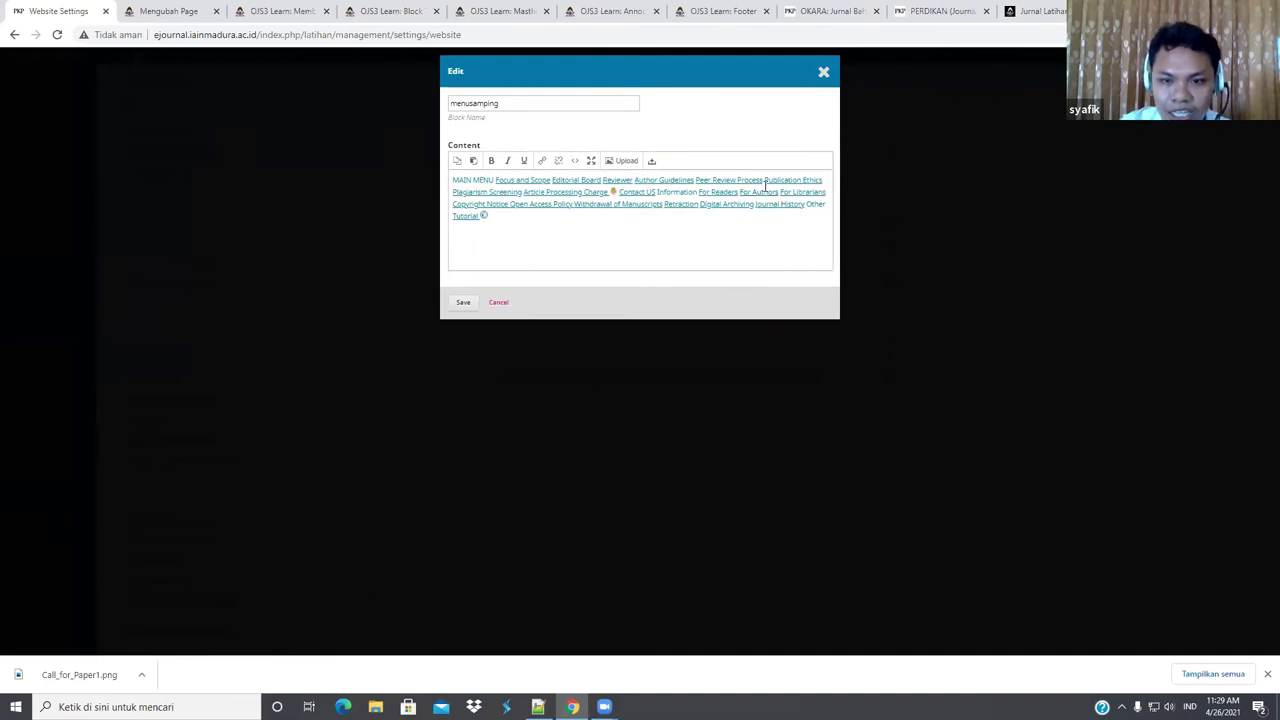
{"action": "left_click_drag", "start_coordinate": [765, 180], "coordinate": [820, 178]}
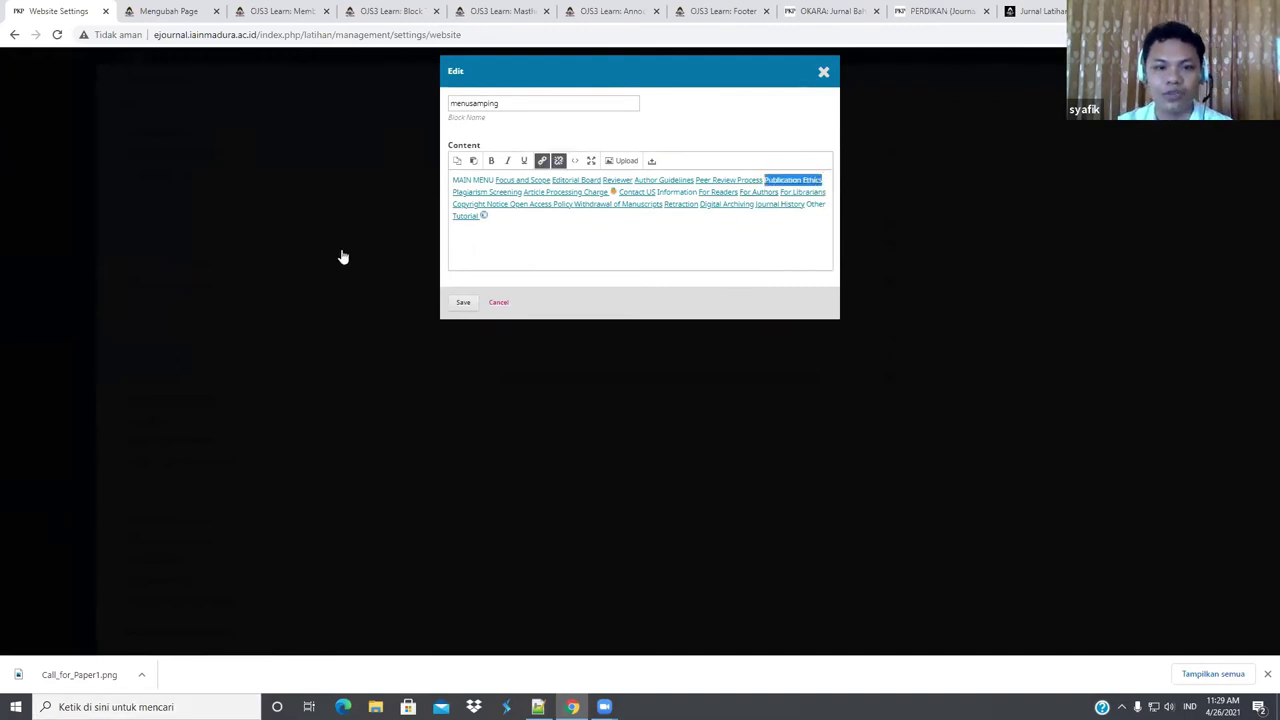
{"action": "left_click", "coordinate": [542, 161]}
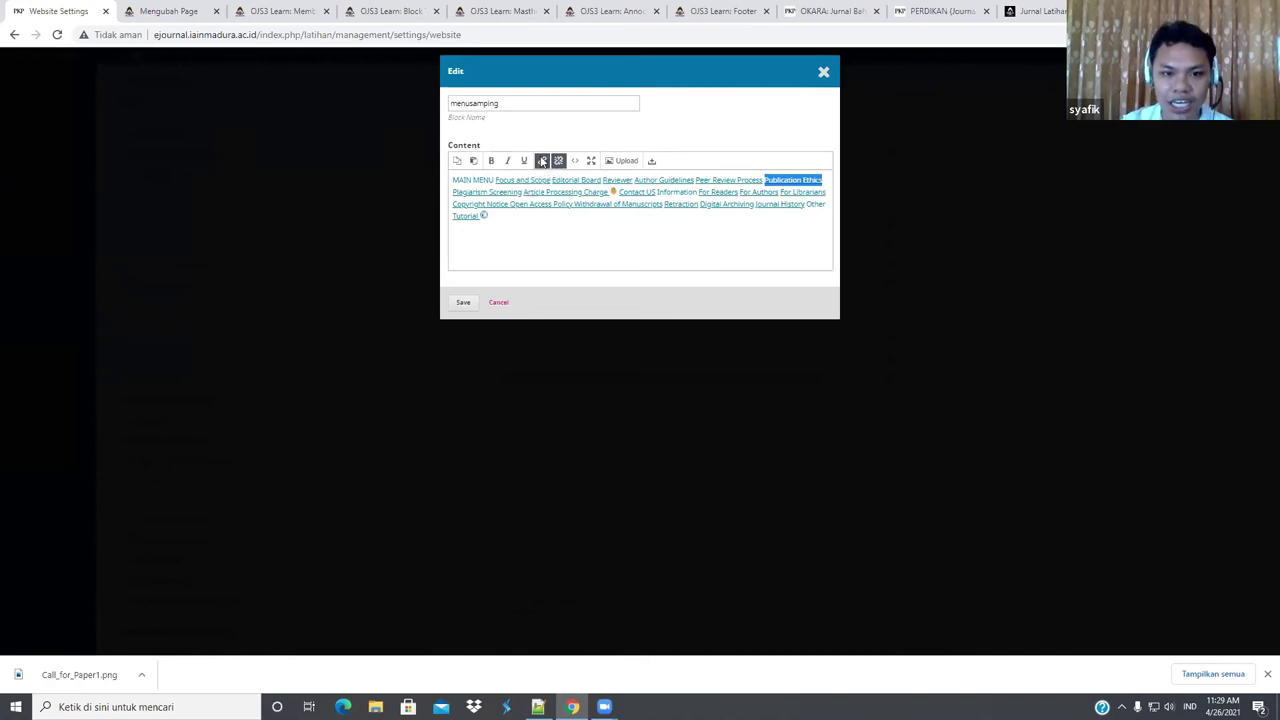
{"action": "triple_click", "coordinate": [672, 317]}
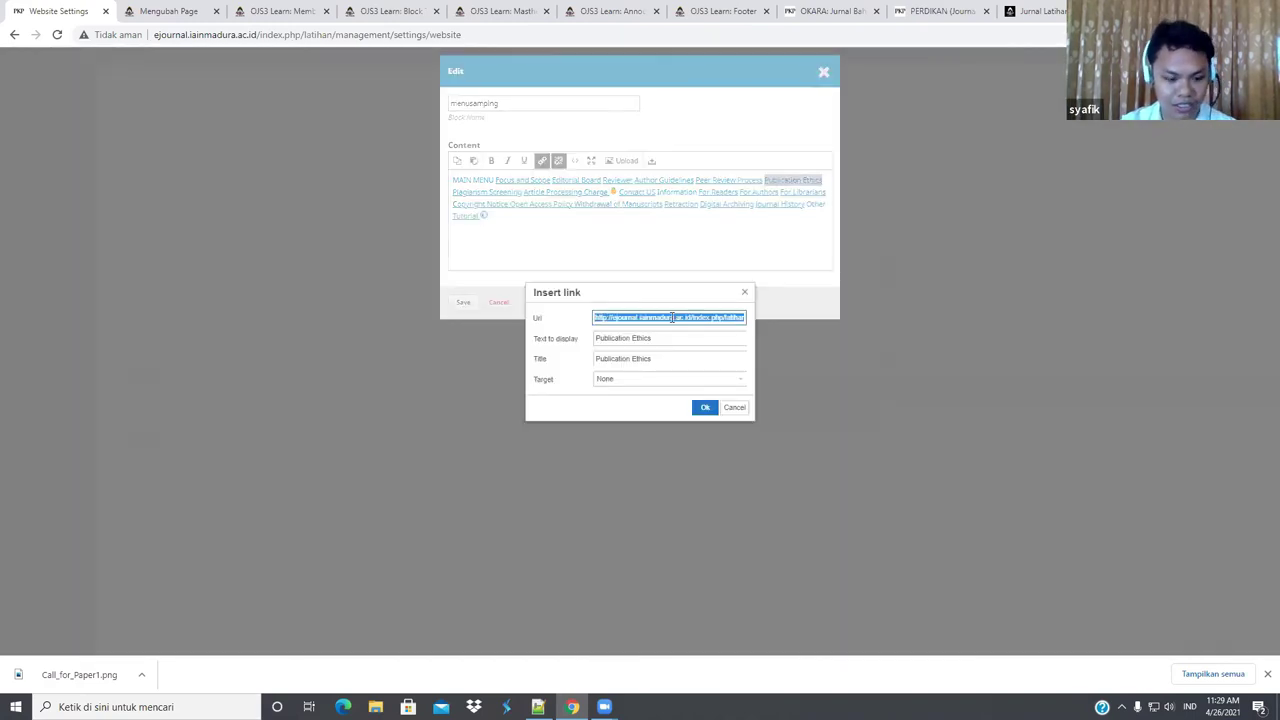
{"action": "key", "text": "End"}
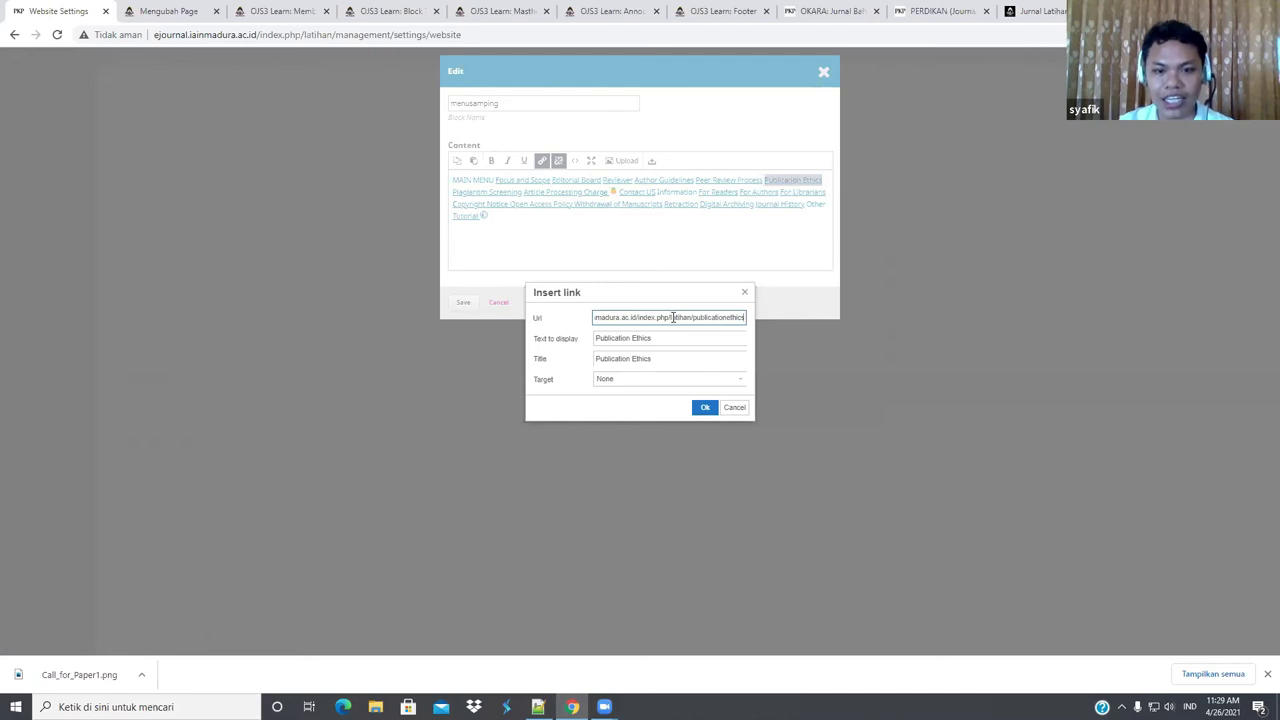
{"action": "left_click", "coordinate": [704, 407]}
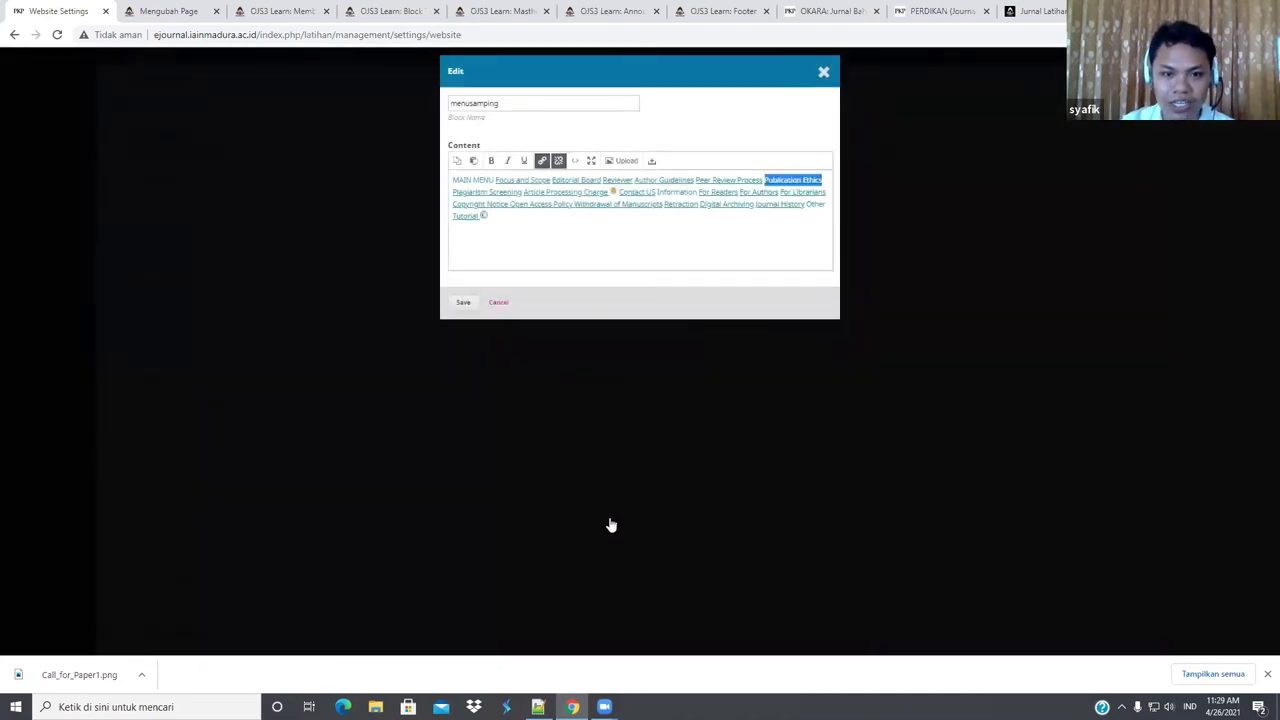
{"action": "left_click", "coordinate": [461, 305]}
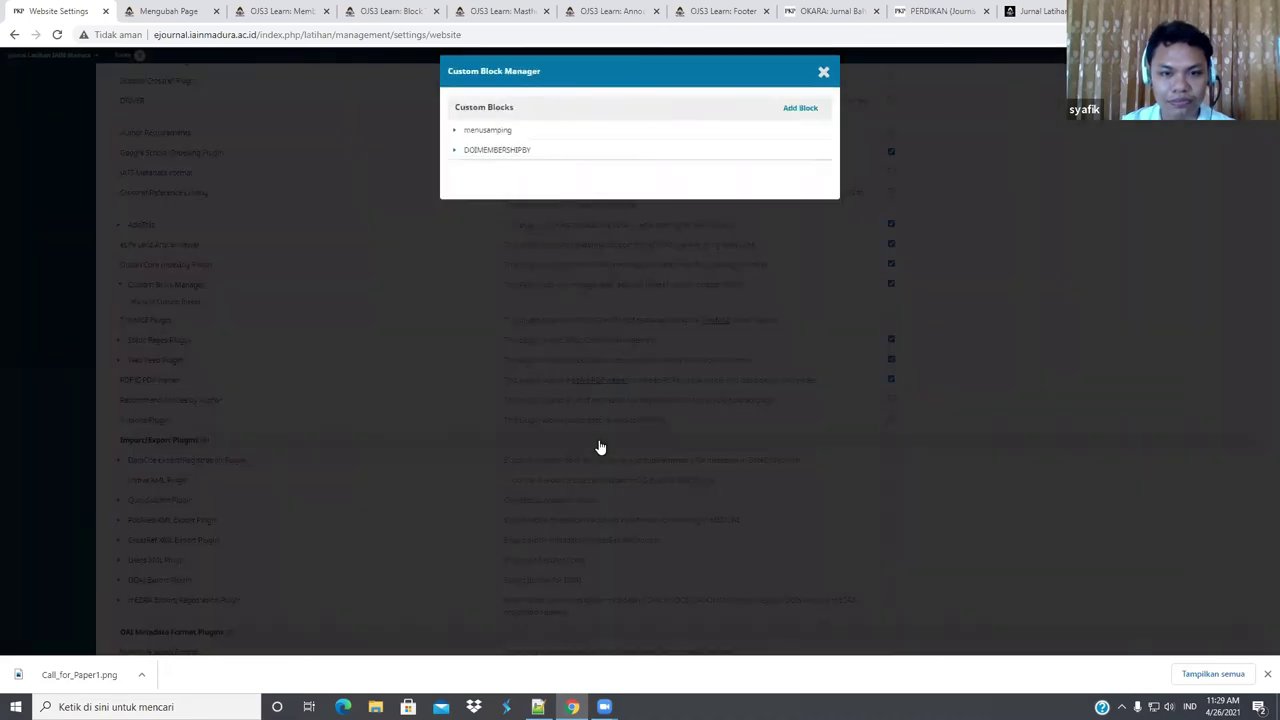
{"action": "left_click", "coordinate": [824, 74]}
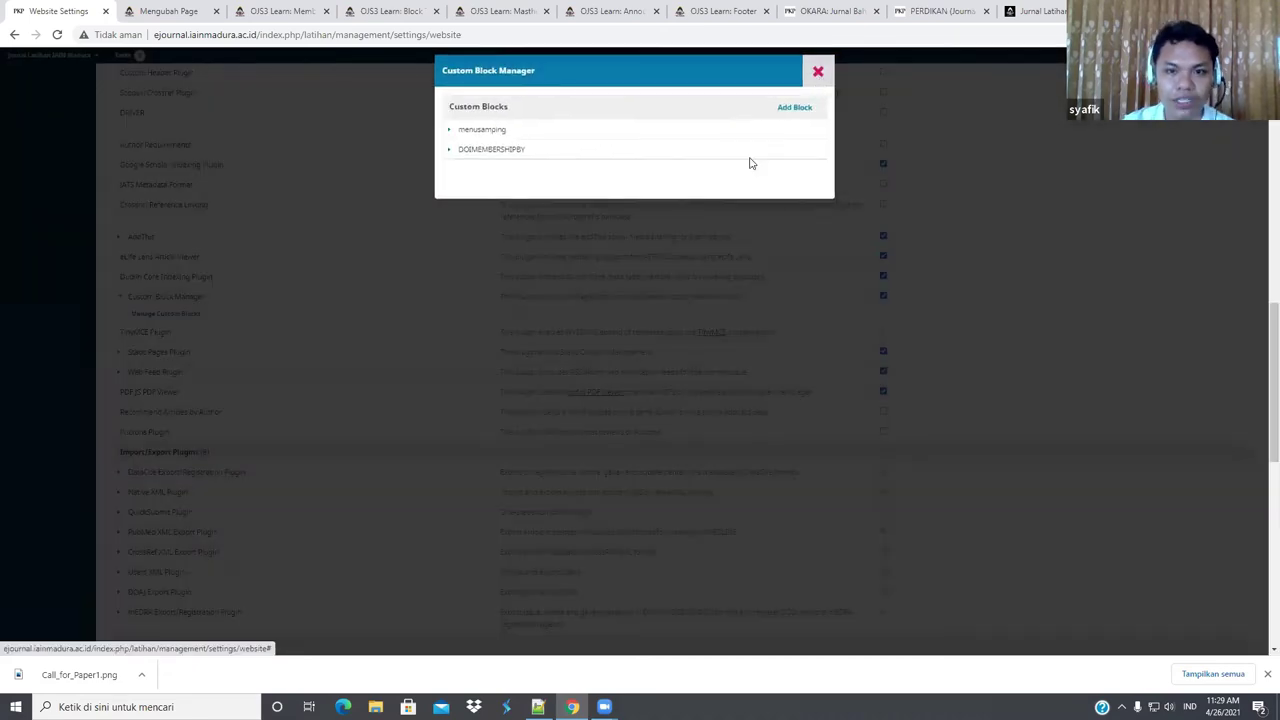
Copy the link address of the reviewer static page from the static pages list
{"action": "scroll", "coordinate": [613, 428], "scroll_direction": "up", "scroll_amount": 10}
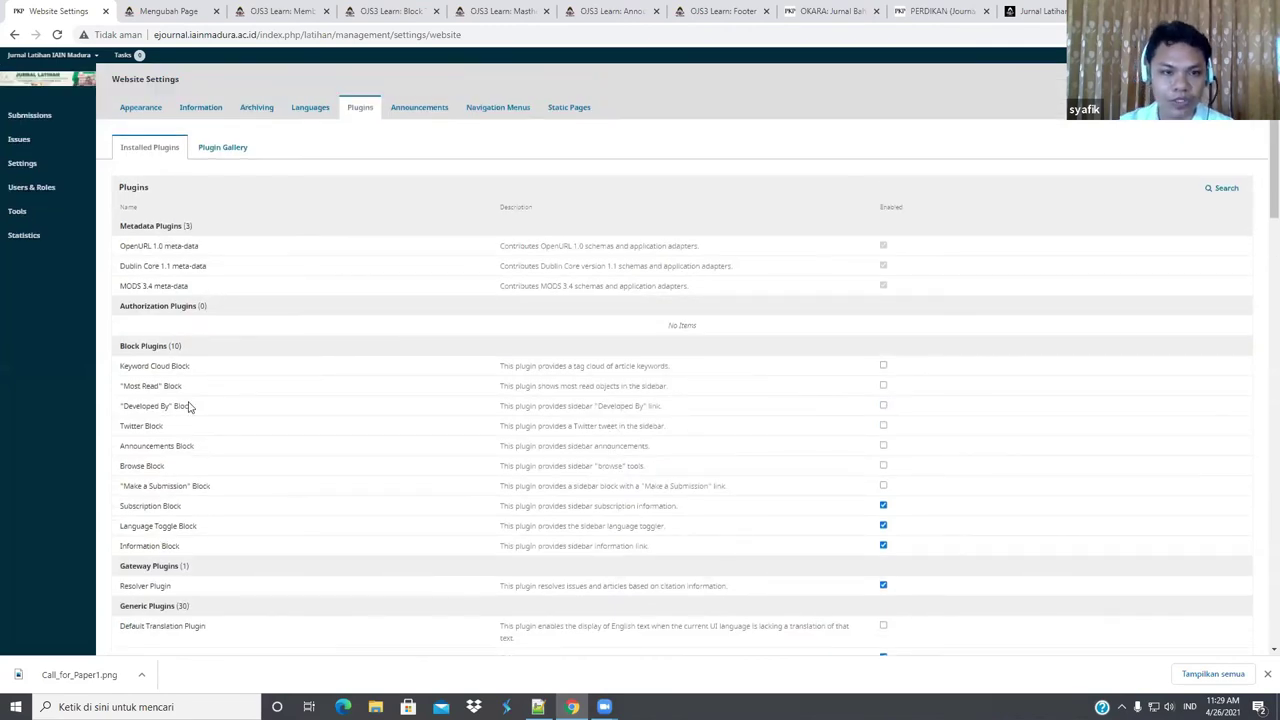
{"action": "left_click", "coordinate": [569, 107]}
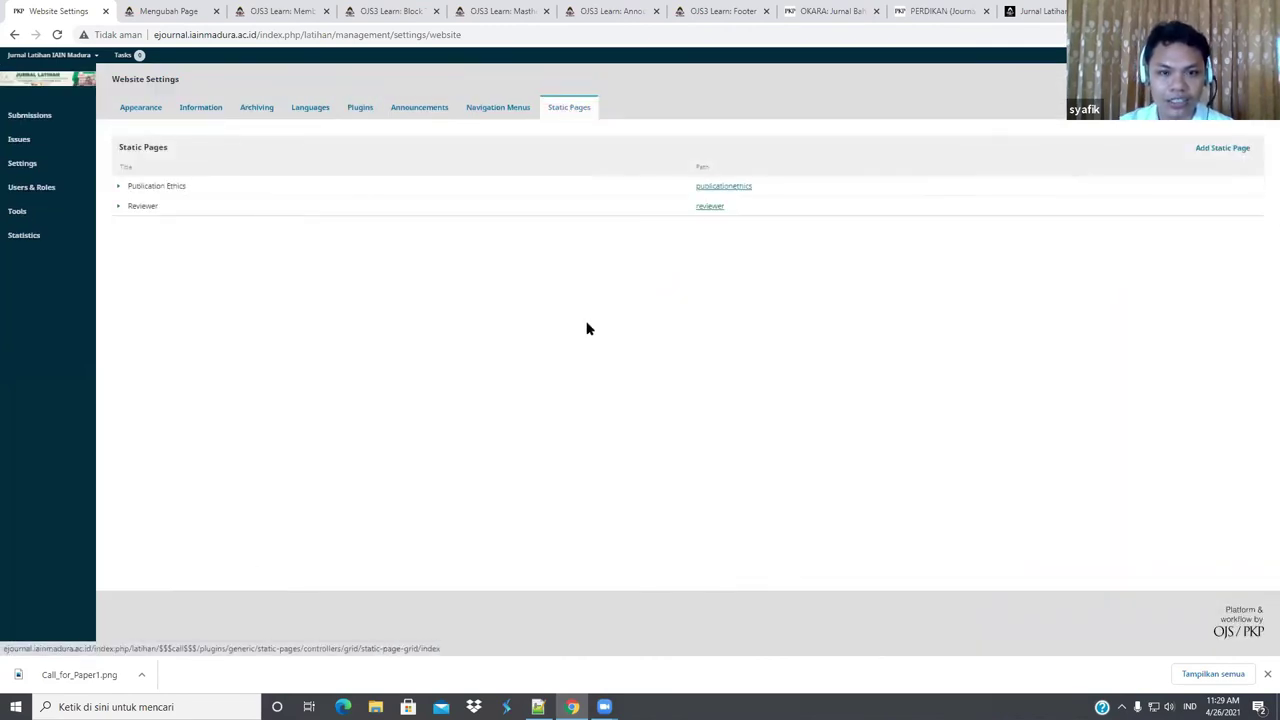
{"action": "right_click", "coordinate": [707, 208]}
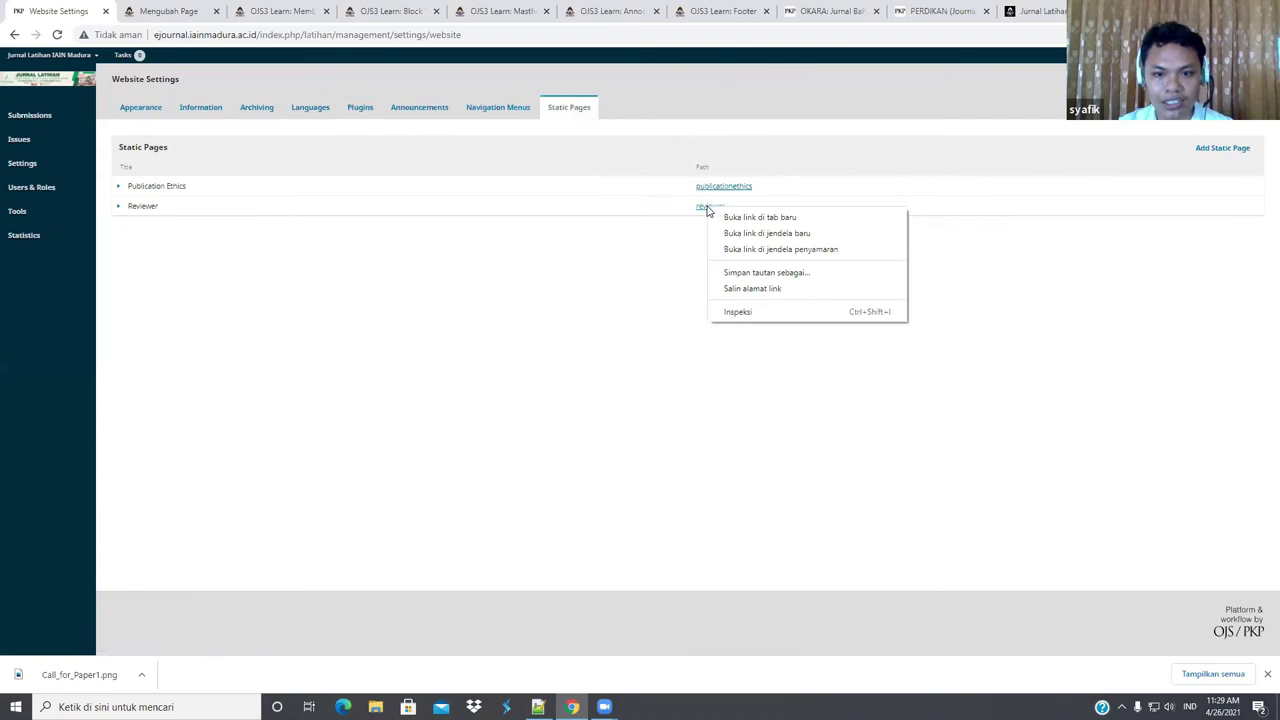
{"action": "left_click", "coordinate": [757, 288]}
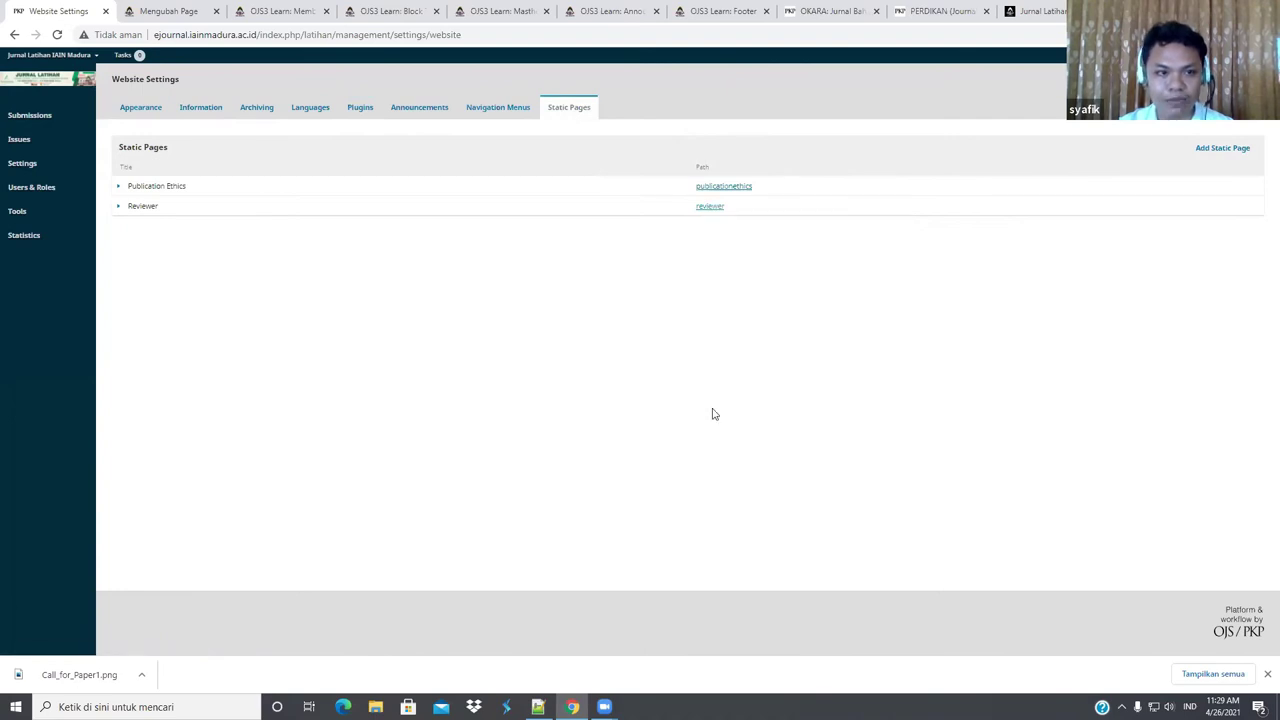
Open the menusamping block of the Custom Block Manager plugin for editing
{"action": "left_click", "coordinate": [360, 108]}
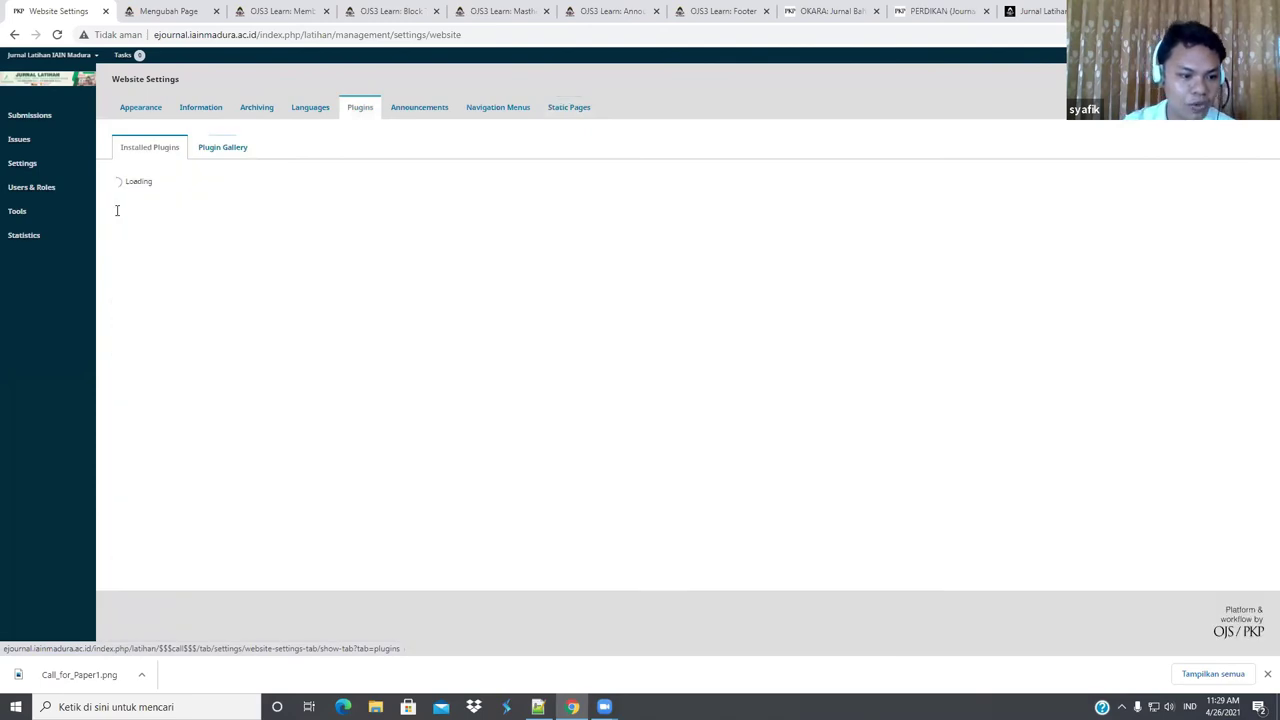
{"action": "scroll", "coordinate": [423, 514], "scroll_direction": "down", "scroll_amount": 10}
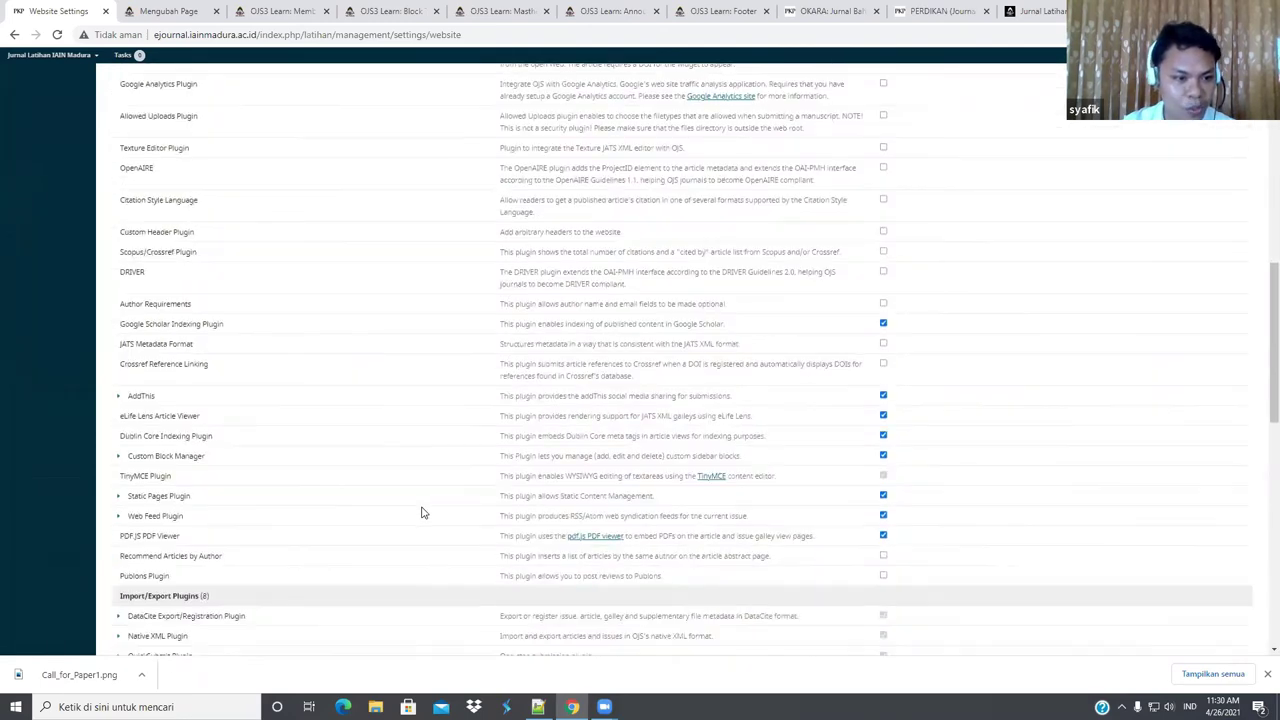
{"action": "left_click", "coordinate": [118, 297]}
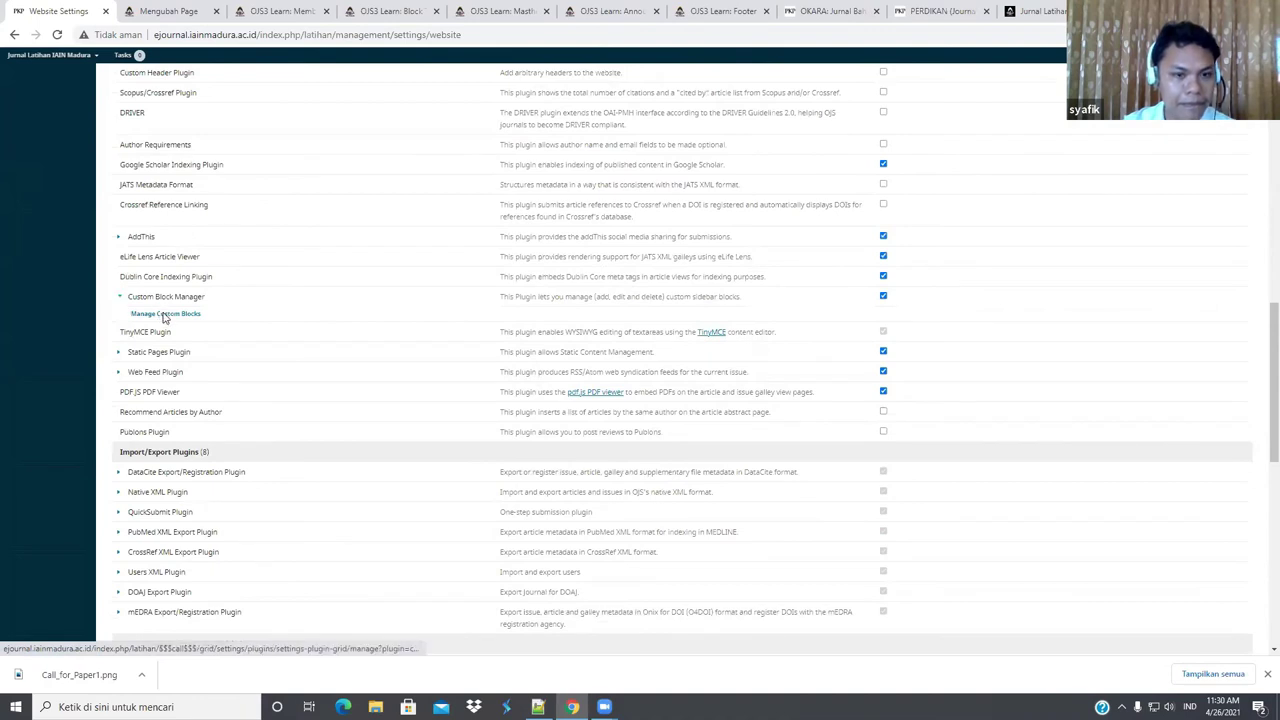
{"action": "left_click", "coordinate": [163, 315]}
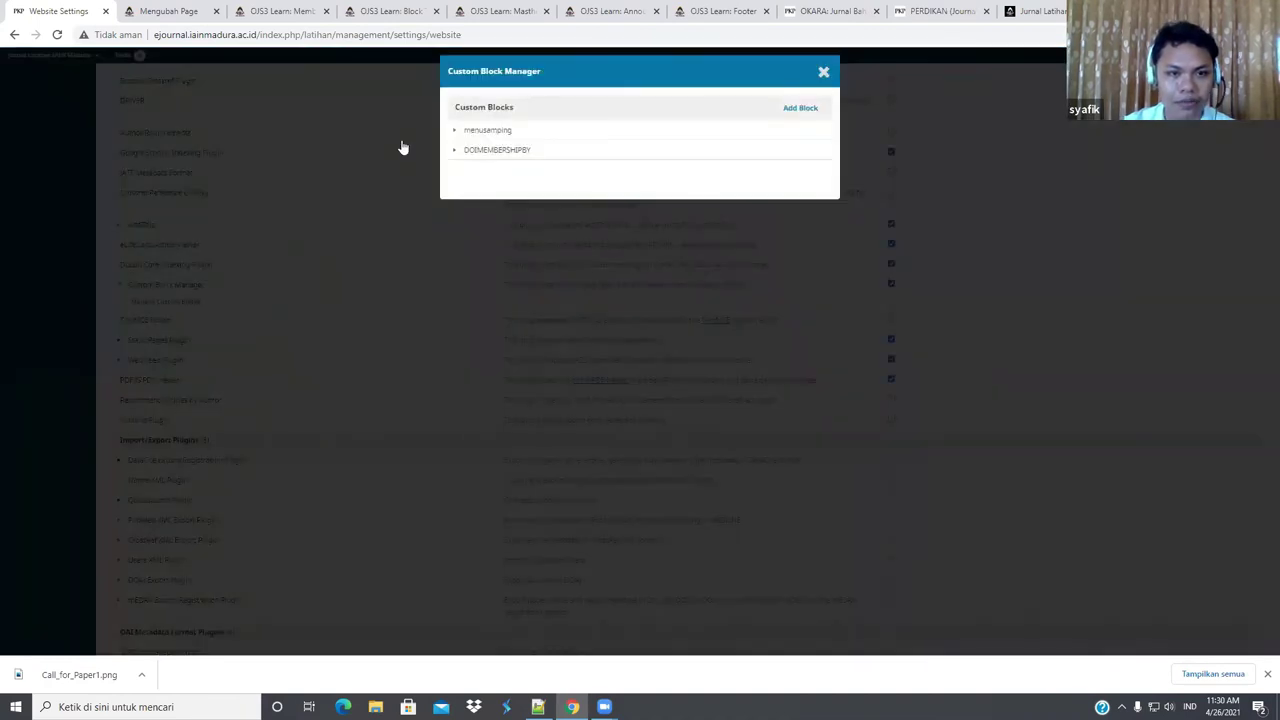
{"action": "left_click", "coordinate": [455, 131]}
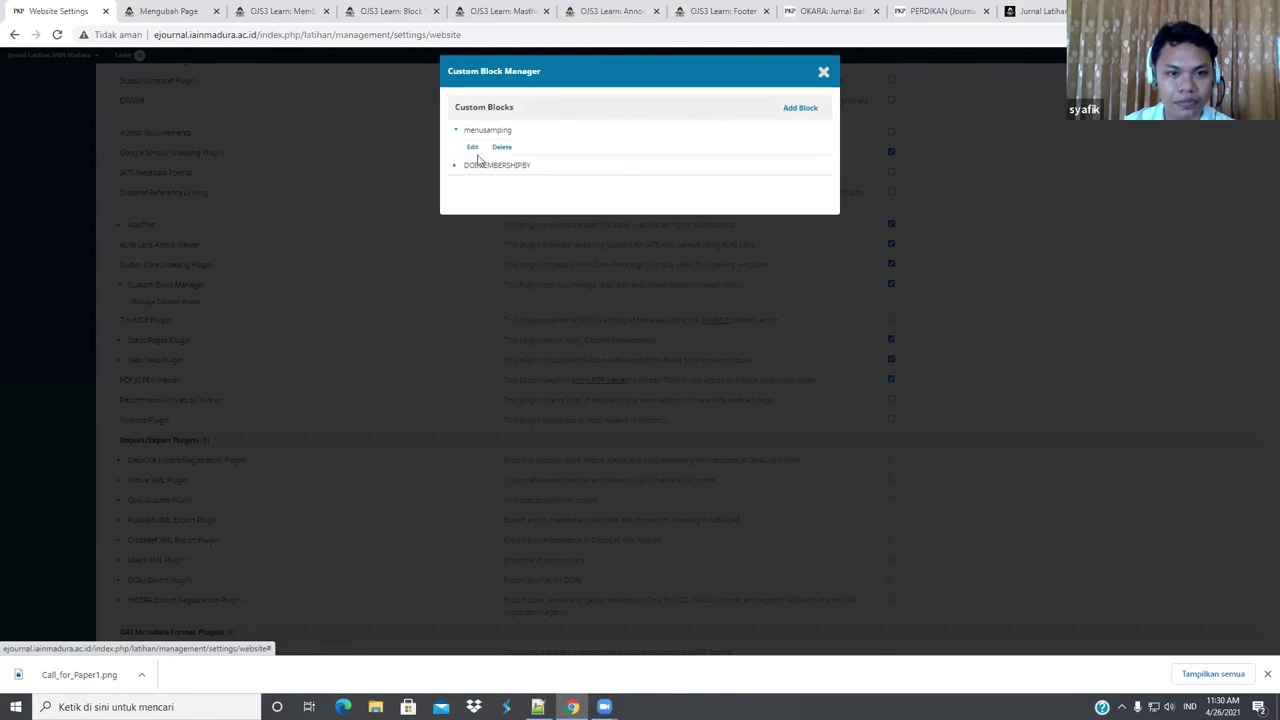
{"action": "left_click", "coordinate": [469, 150]}
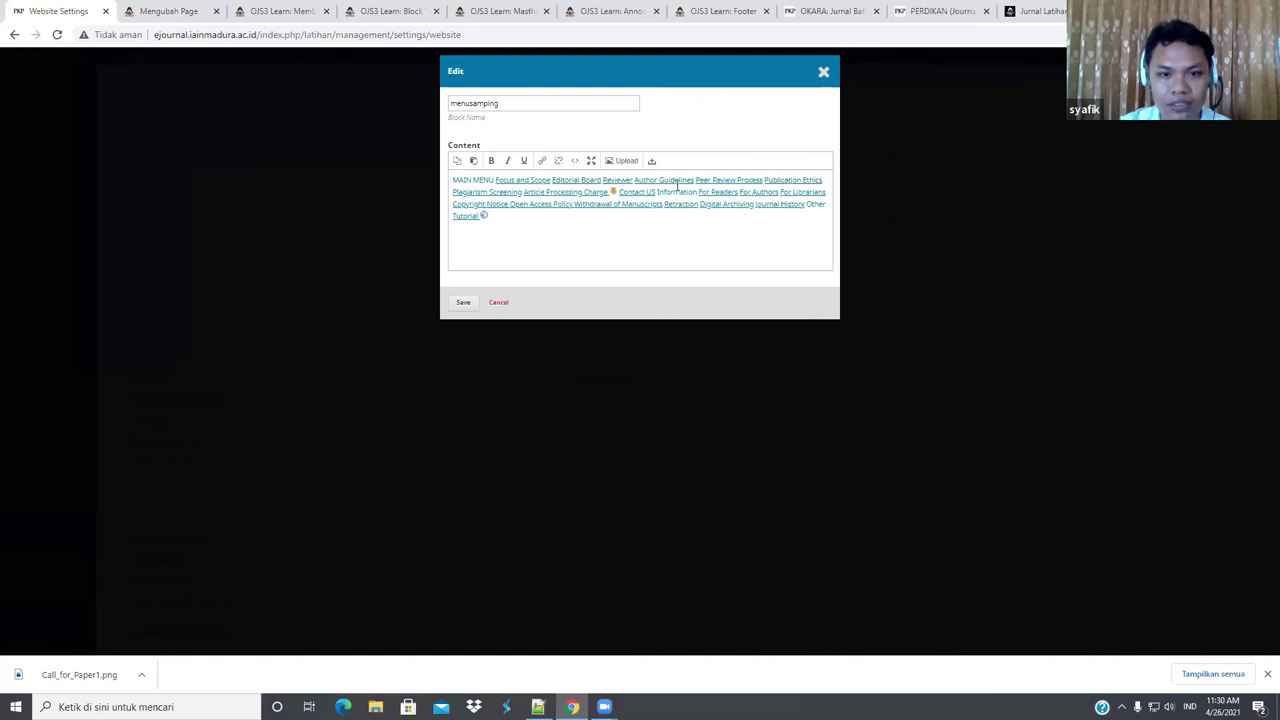
{"action": "left_click_drag", "start_coordinate": [633, 178], "coordinate": [601, 179]}
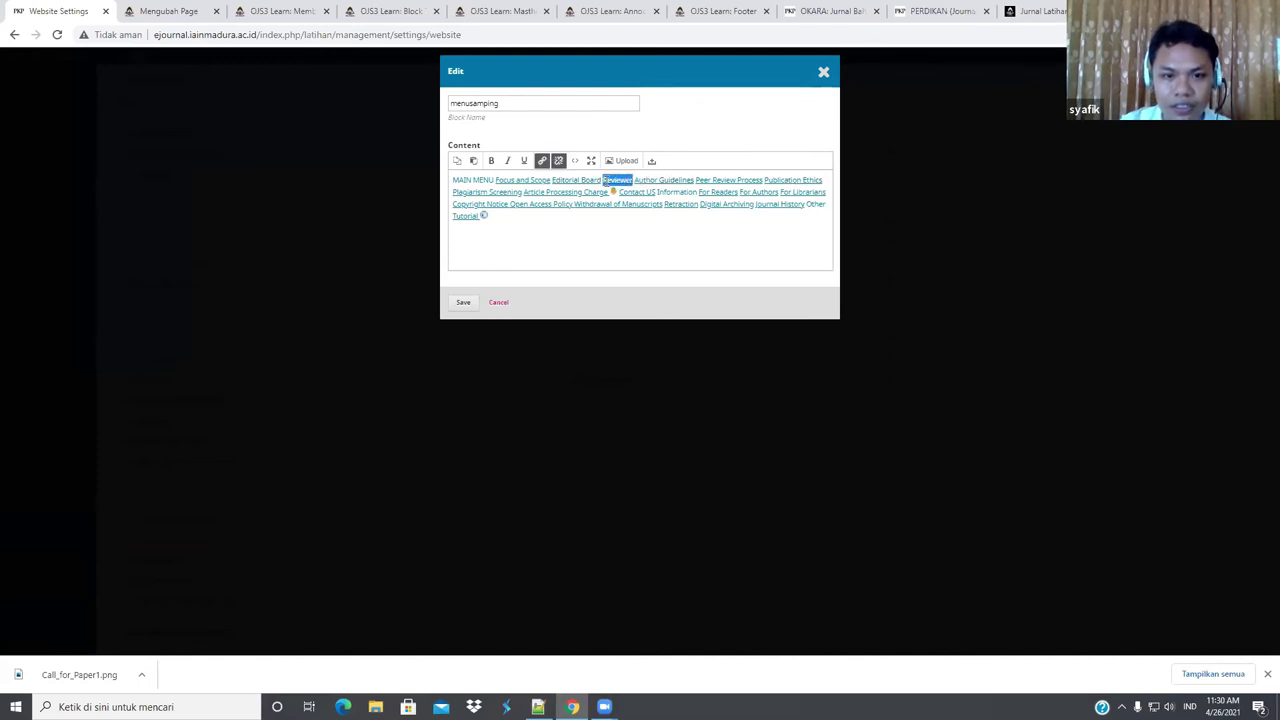
{"action": "left_click", "coordinate": [543, 162]}
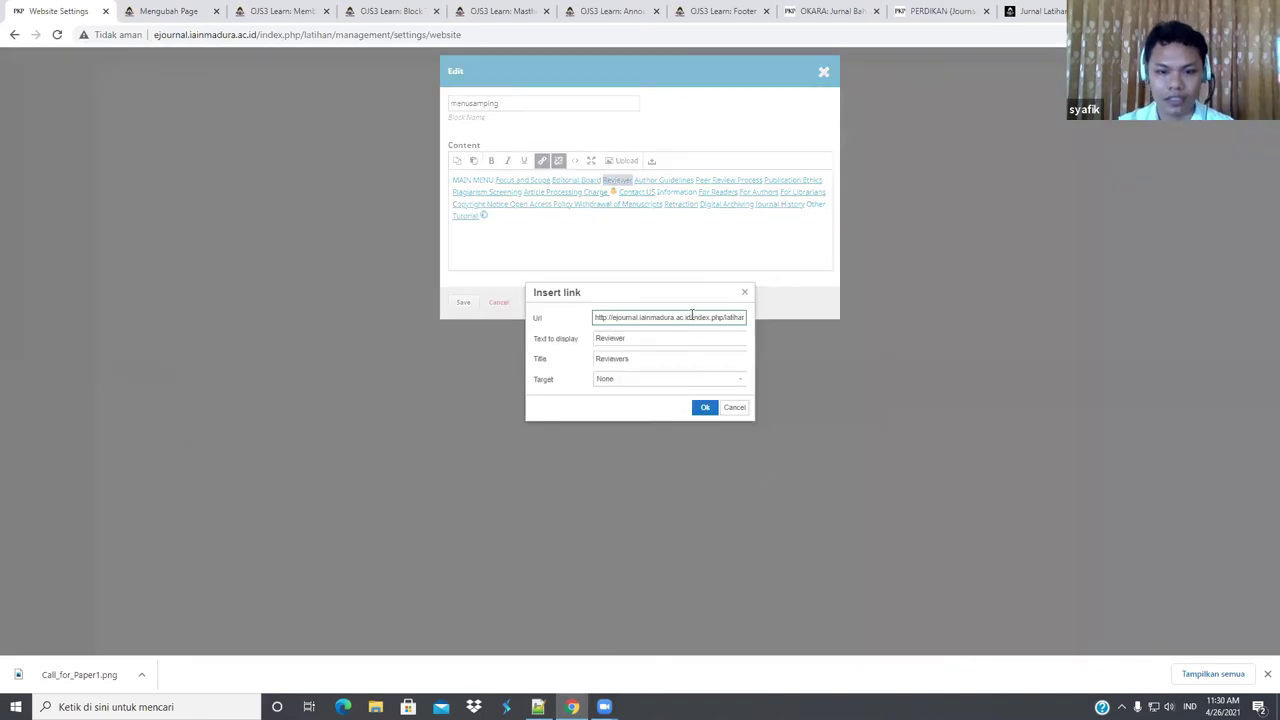
{"action": "left_click", "coordinate": [691, 317]}
{"action": "key", "text": "BackSpace"}
{"action": "key", "text": "BackSpace"}
{"action": "key", "text": "BackSpace"}
{"action": "key", "text": "BackSpace"}
{"action": "key", "text": "BackSpace"}
{"action": "key", "text": "BackSpace"}
{"action": "key", "text": "BackSpace"}
{"action": "key", "text": "BackSpace"}
{"action": "key", "text": "BackSpace"}
{"action": "key", "text": "BackSpace"}
{"action": "key", "text": "BackSpace"}
{"action": "key", "text": "BackSpace"}
{"action": "key", "text": "BackSpace"}
{"action": "key", "text": "BackSpace"}
{"action": "key", "text": "BackSpace"}
{"action": "key", "text": "BackSpace"}
{"action": "key", "text": "BackSpace"}
{"action": "key", "text": "BackSpace"}
{"action": "key", "text": "BackSpace"}
{"action": "key", "text": "BackSpace"}
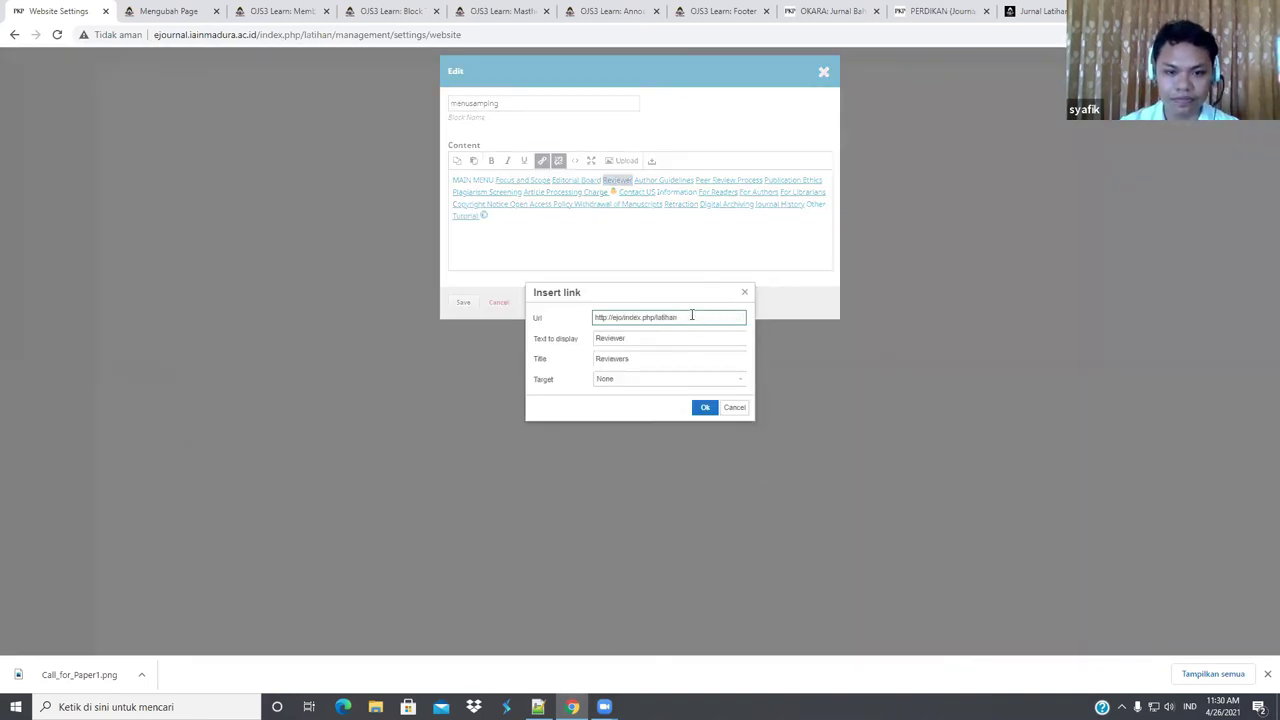
{"action": "left_click_drag", "start_coordinate": [691, 317], "coordinate": [575, 314]}
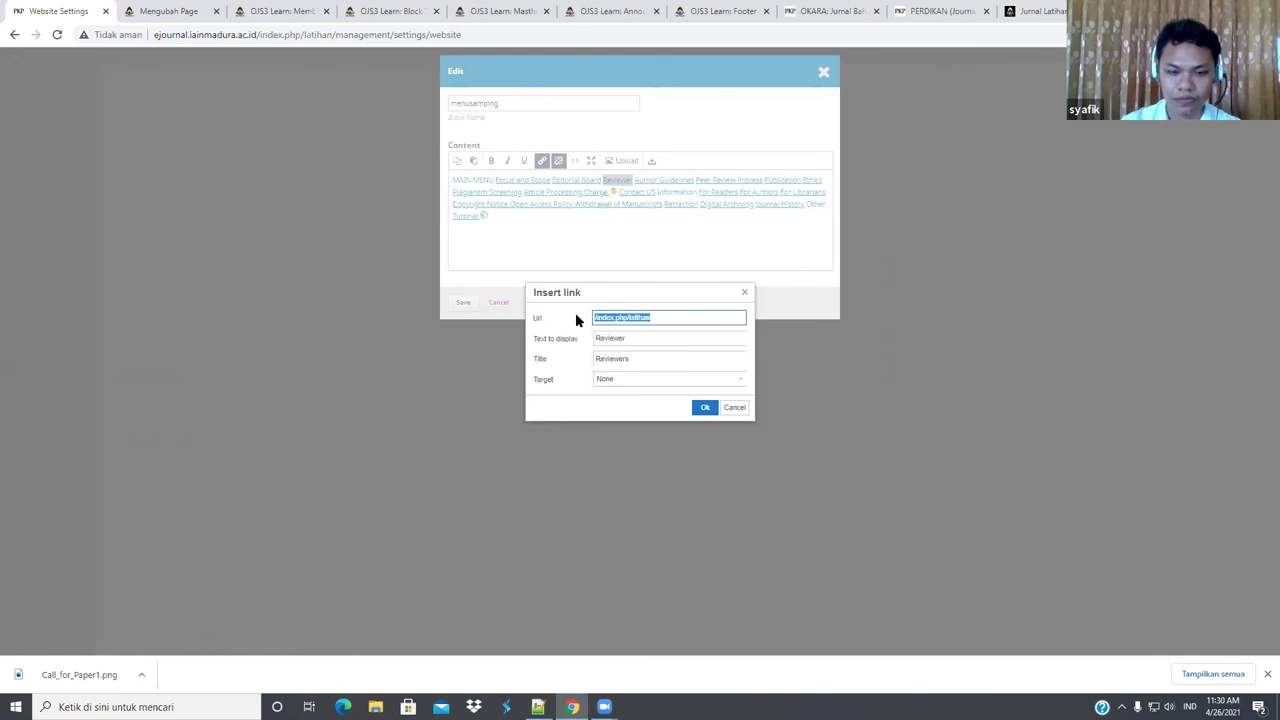
{"action": "key", "text": "BackSpace"}
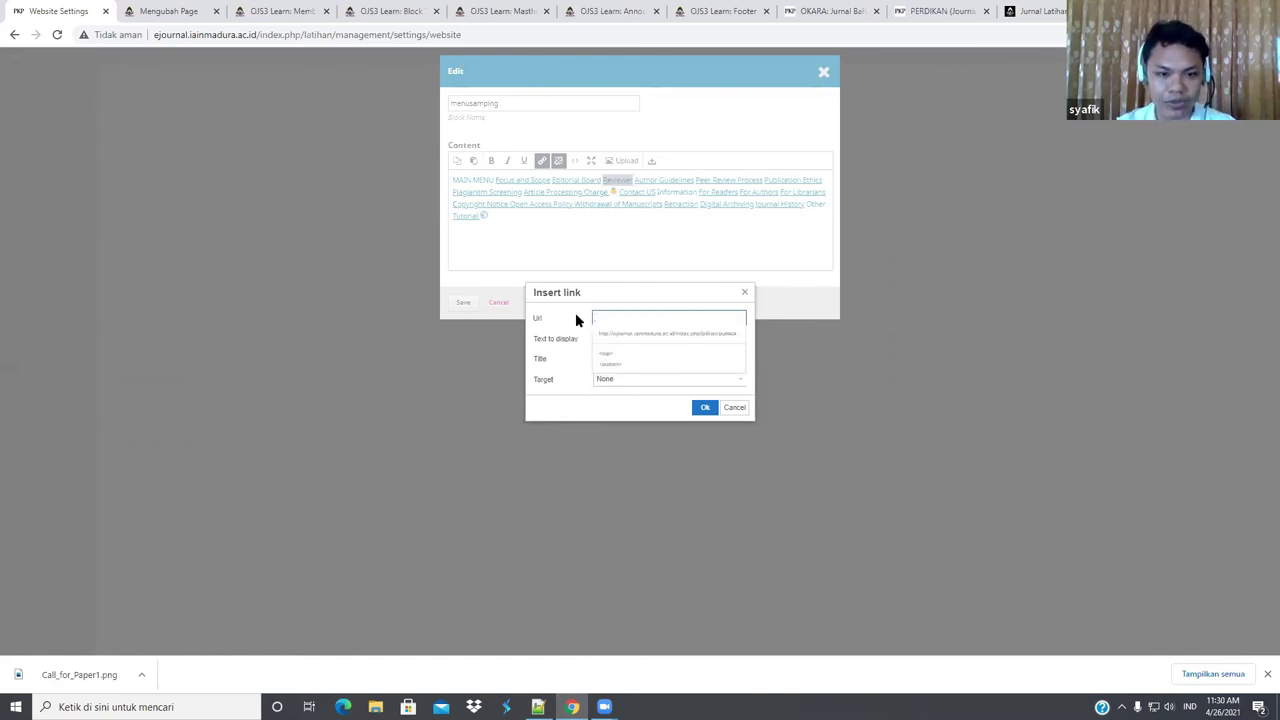
{"action": "type", "text": "http://ejournal.iainmadura.ac.id/index.php/latihan/reviewer"}
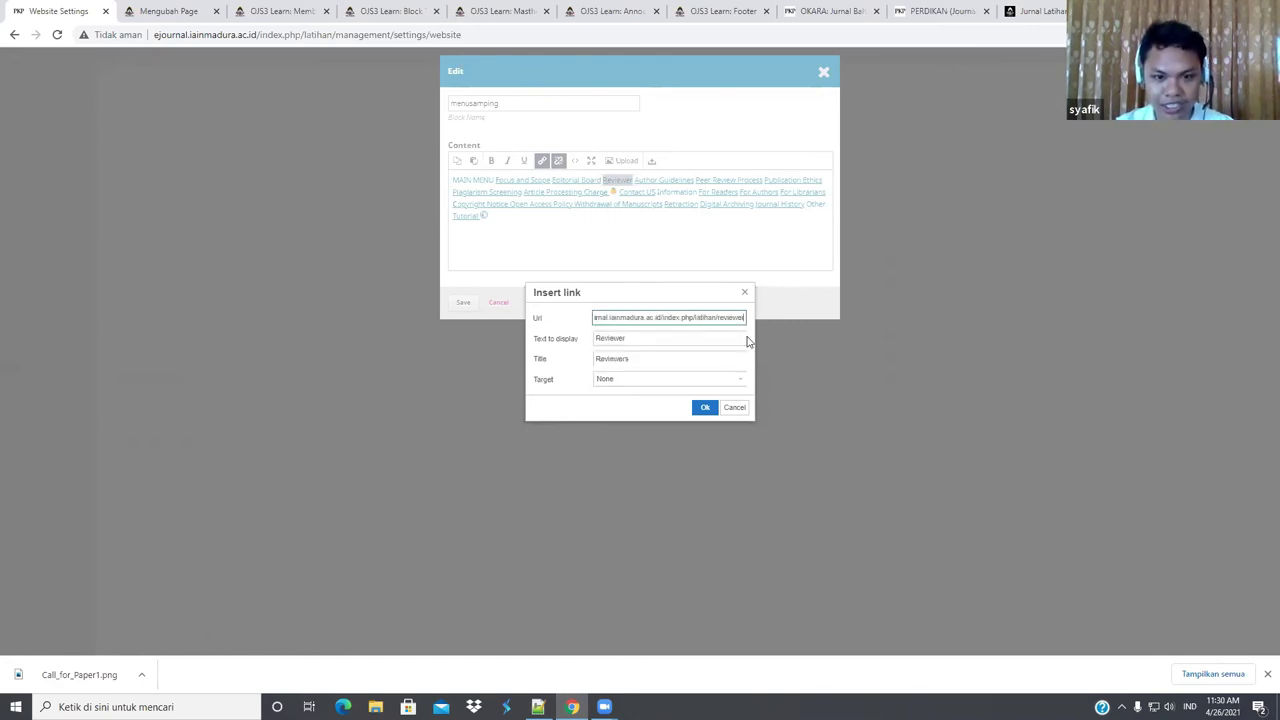
{"action": "left_click", "coordinate": [705, 408]}
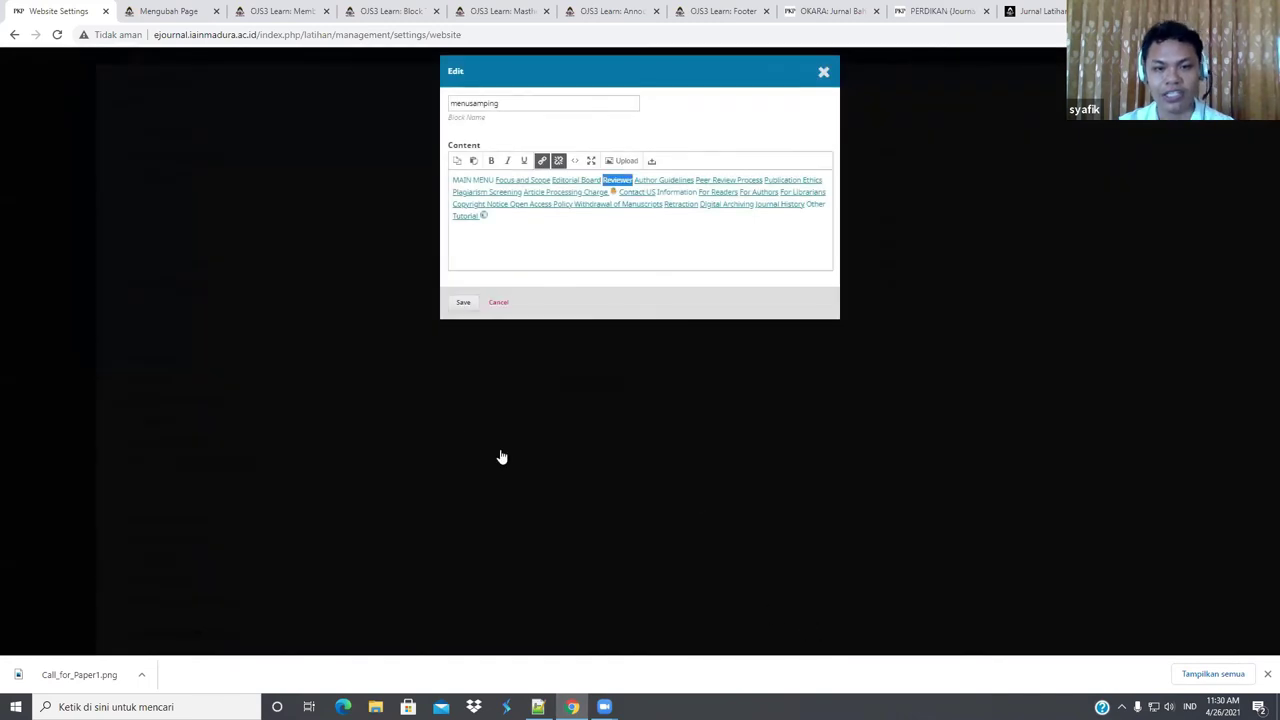
{"action": "left_click", "coordinate": [462, 304]}
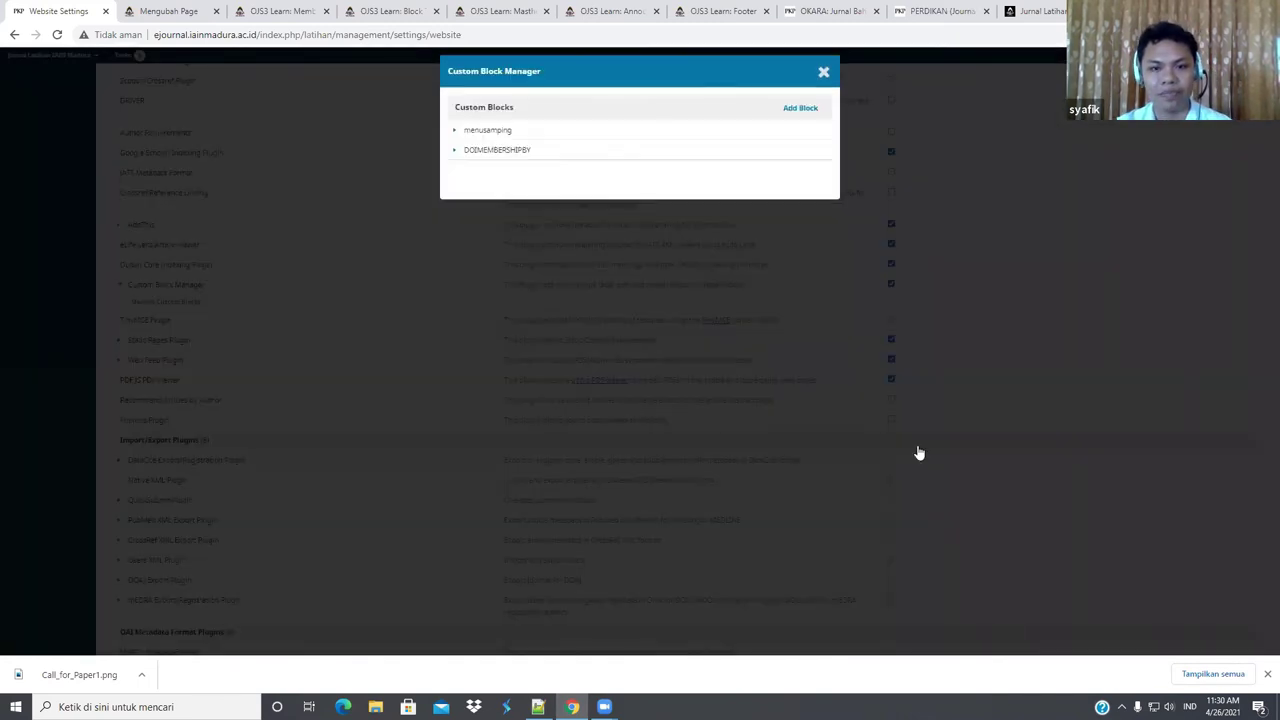
{"action": "left_click", "coordinate": [824, 73]}
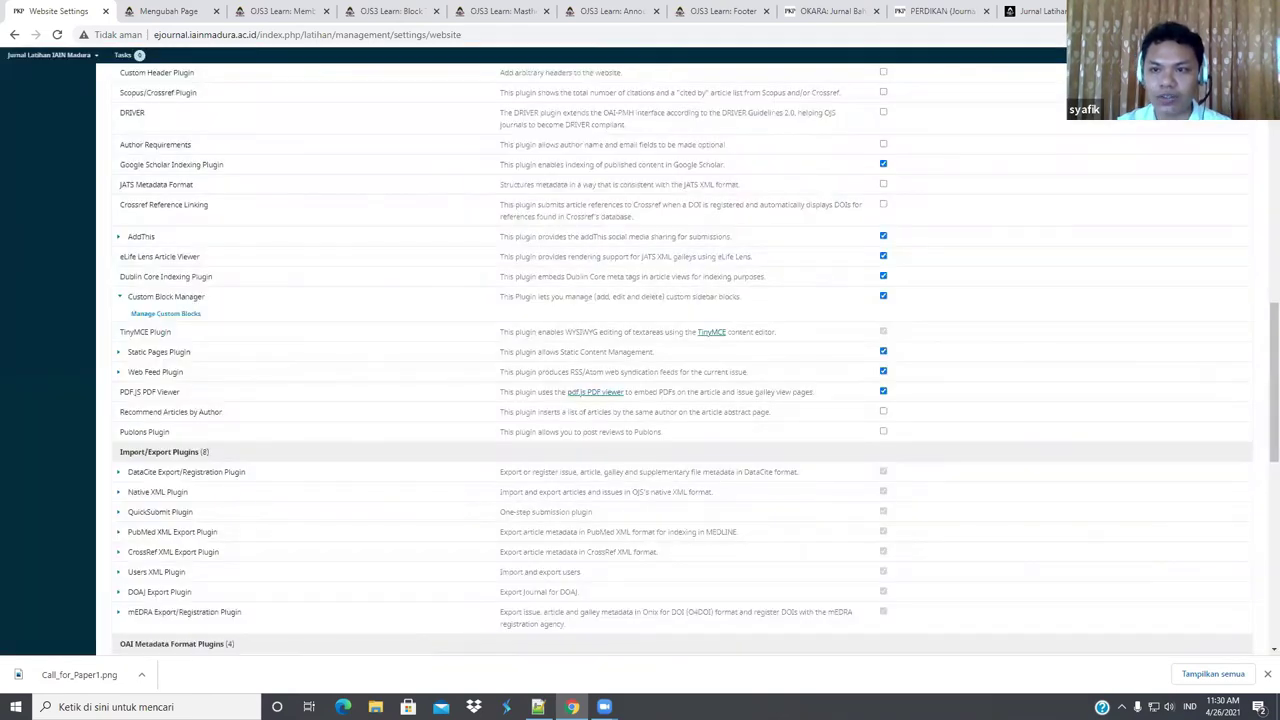
Check the Reviewer and Publication Ethics pages on the journal site through their links in the sidebar's main menu
{"action": "left_click", "coordinate": [1013, 9]}
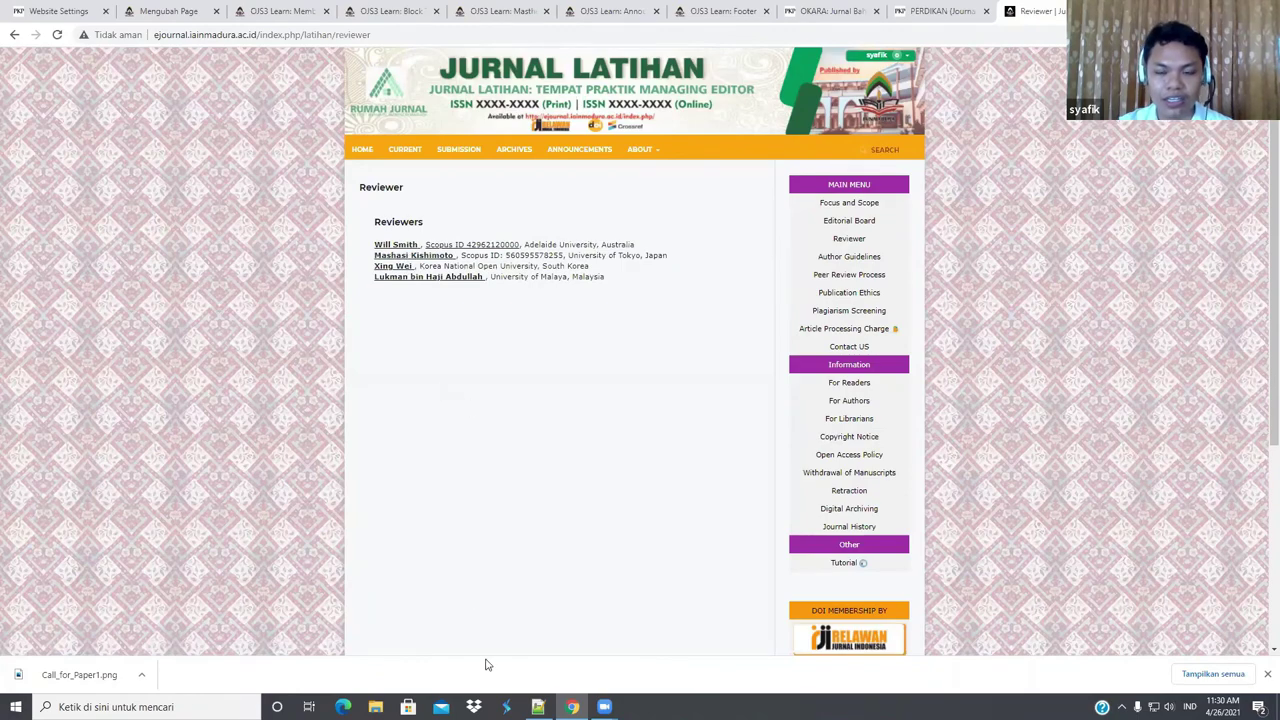
{"action": "left_click", "coordinate": [862, 293]}
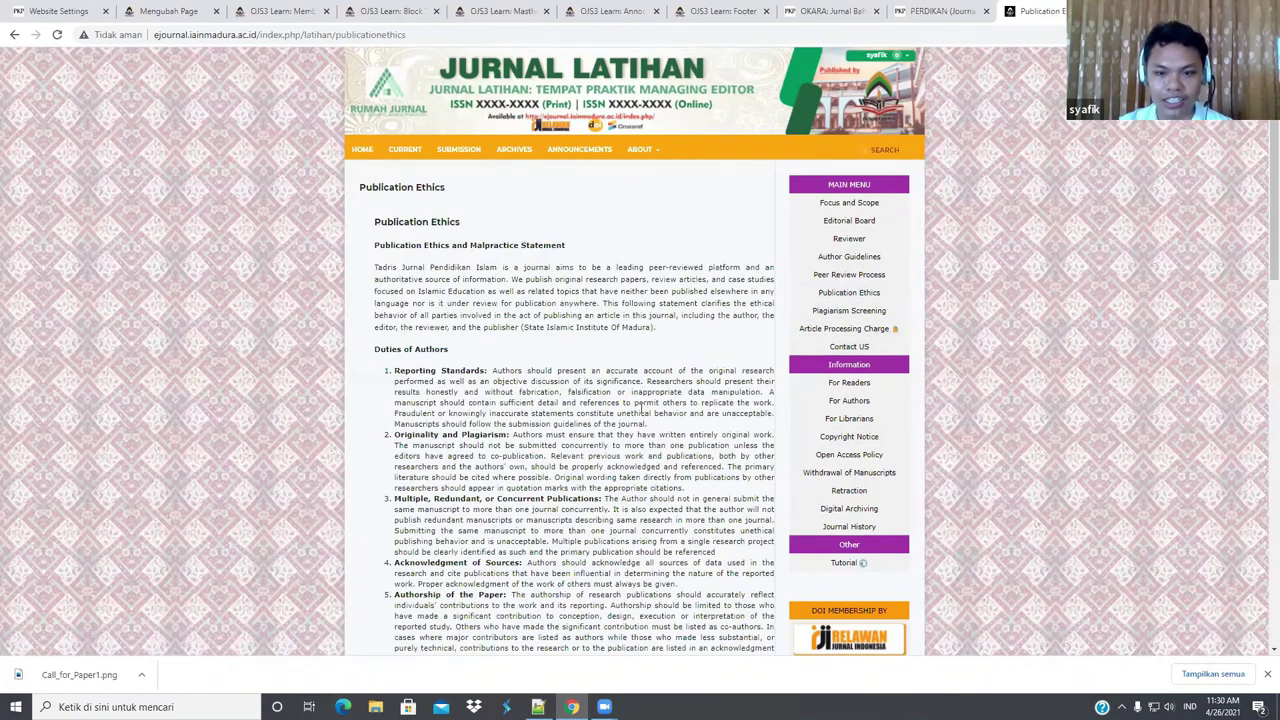
{"action": "scroll", "coordinate": [637, 436], "scroll_direction": "down", "scroll_amount": 15}
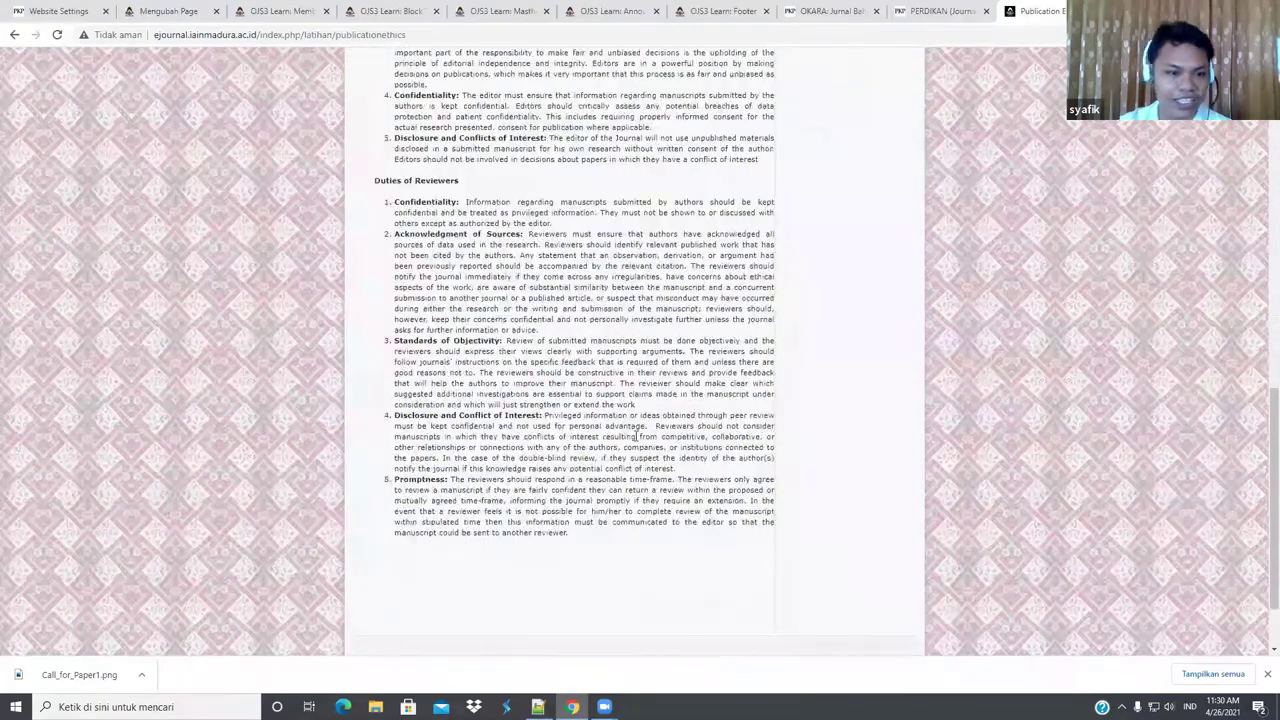
{"action": "scroll", "coordinate": [635, 436], "scroll_direction": "up", "scroll_amount": 15}
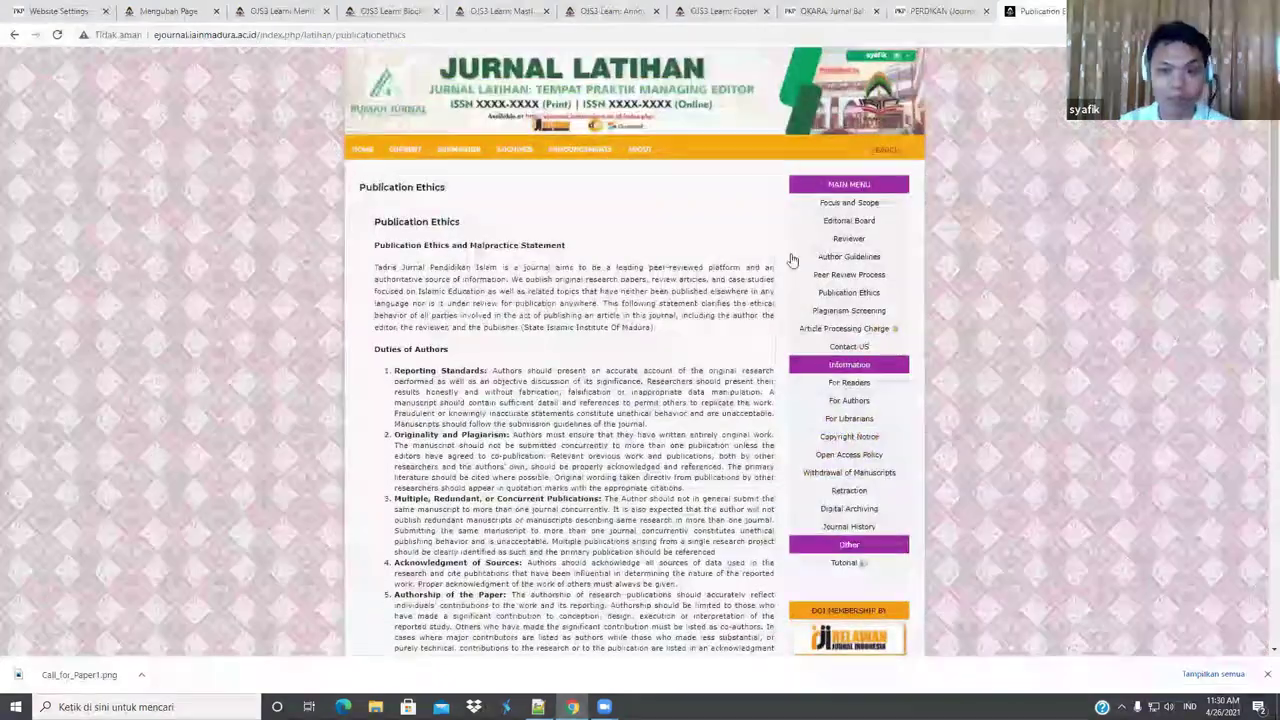
{"action": "left_click", "coordinate": [849, 238]}
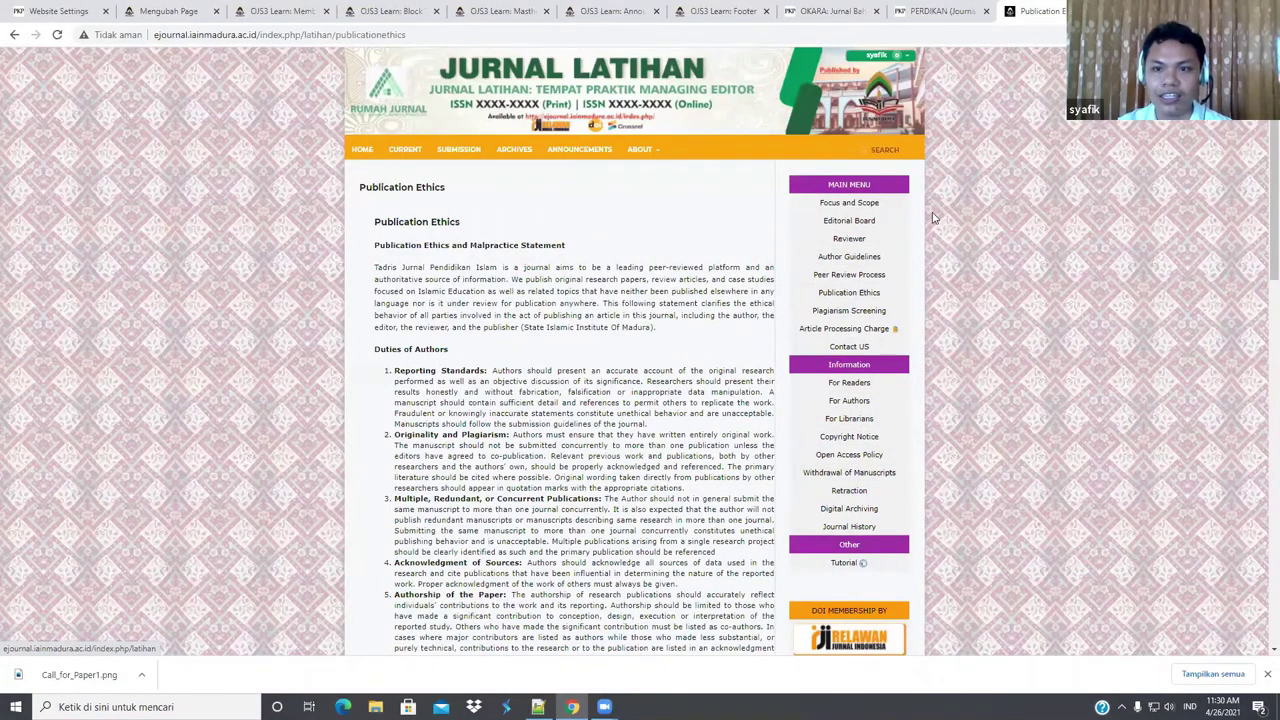
Return to the static pages list in the website settings and open a blank form for adding a static page
{"action": "key", "text": "ctrl+Tab"}
{"action": "key", "text": "End"}
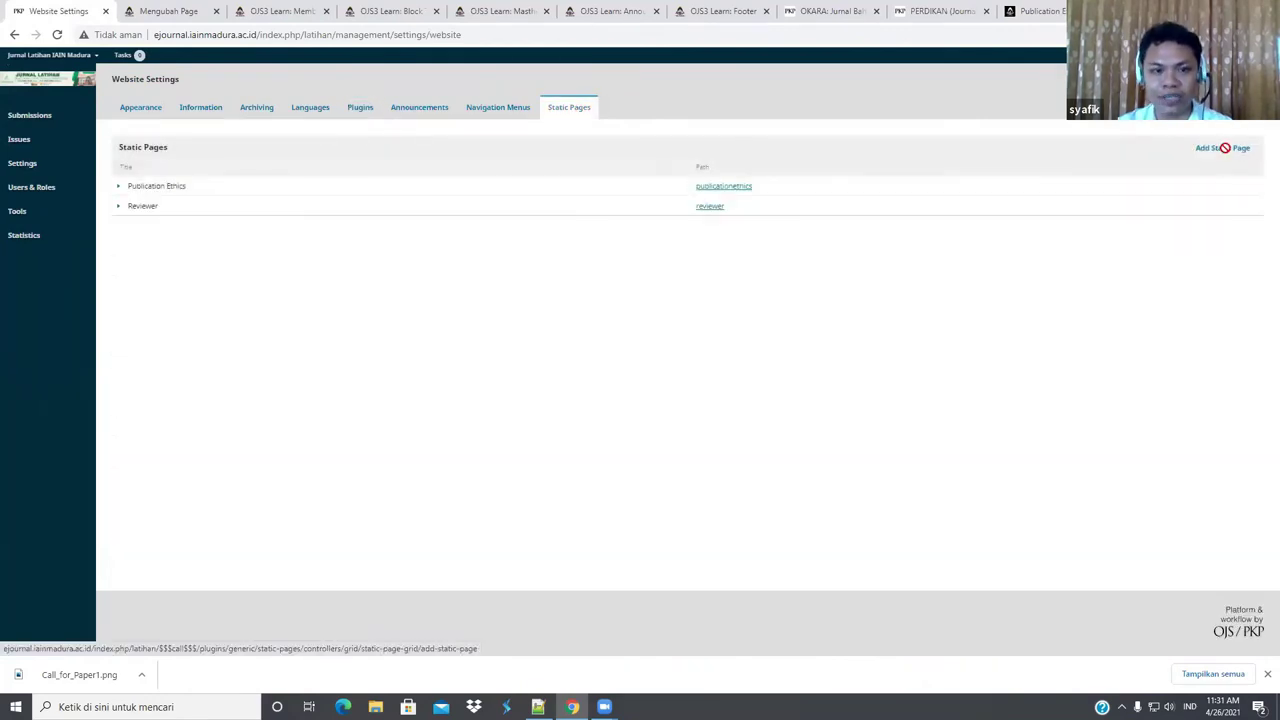
{"action": "left_click", "coordinate": [1224, 148]}
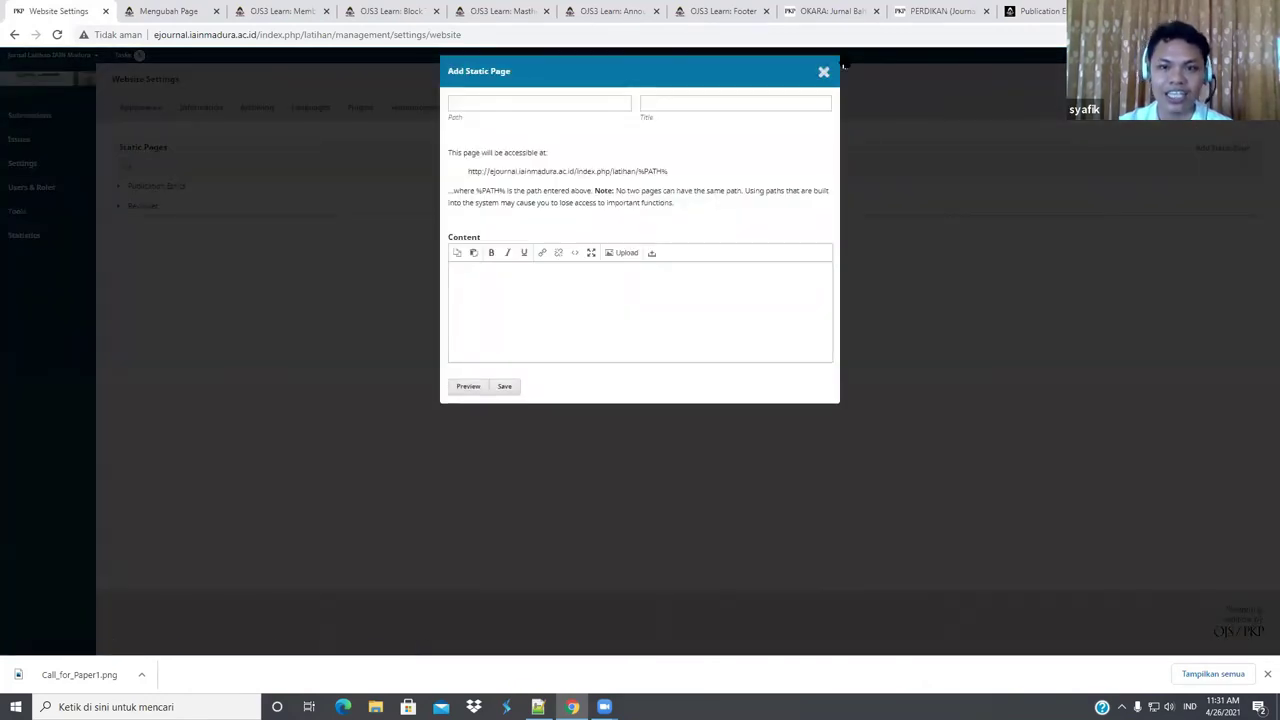